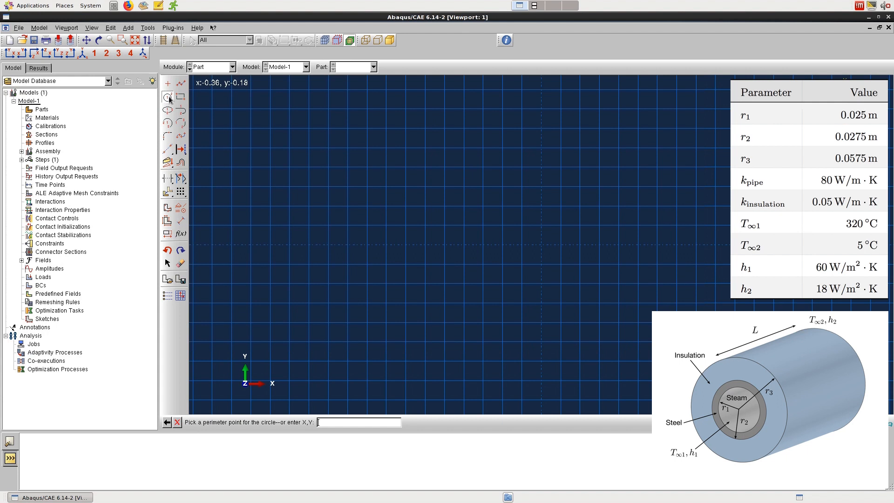
Step: Complete the pipe's inner circle with its perimeter point at 0.025,0
type("0.025,0")
key("Return")
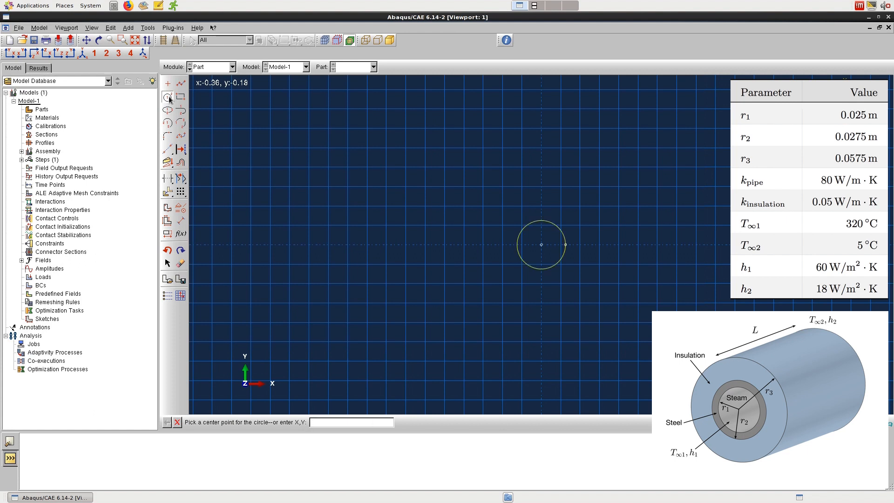
Step: Sketch the pipe's outer circle centred at 0,0 with its perimeter point at 0.0275,0, and finish the shell section
type("0,0")
key("Return")
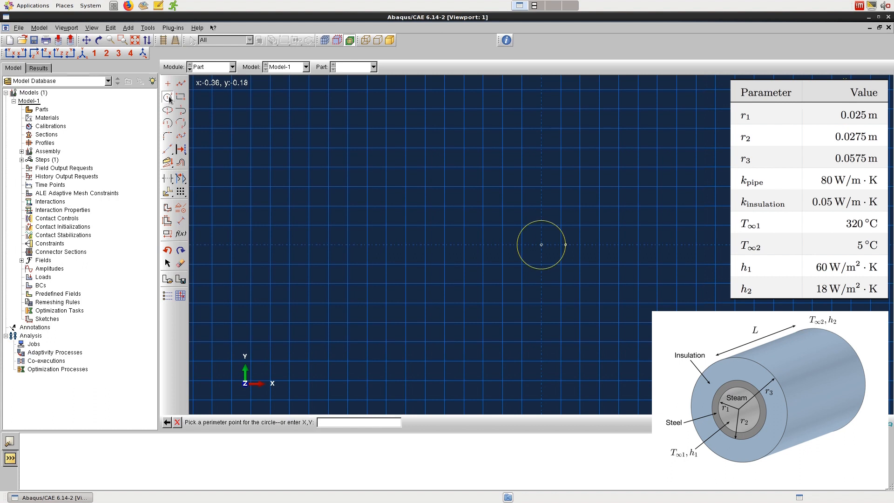
type("0.0275,0")
key("Return")
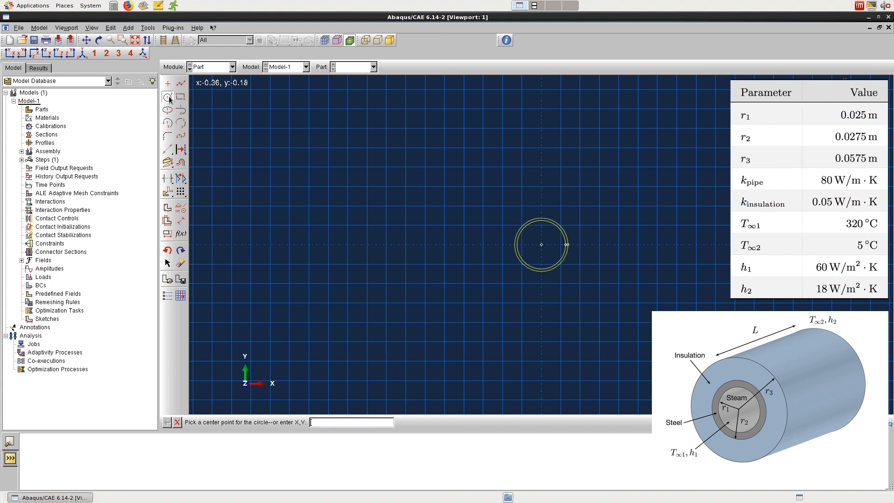
left_click(178, 422)
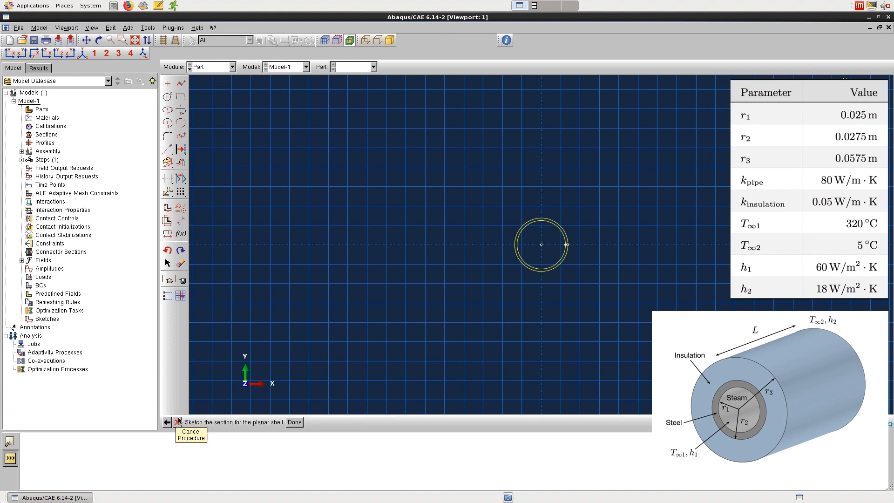
left_click(292, 423)
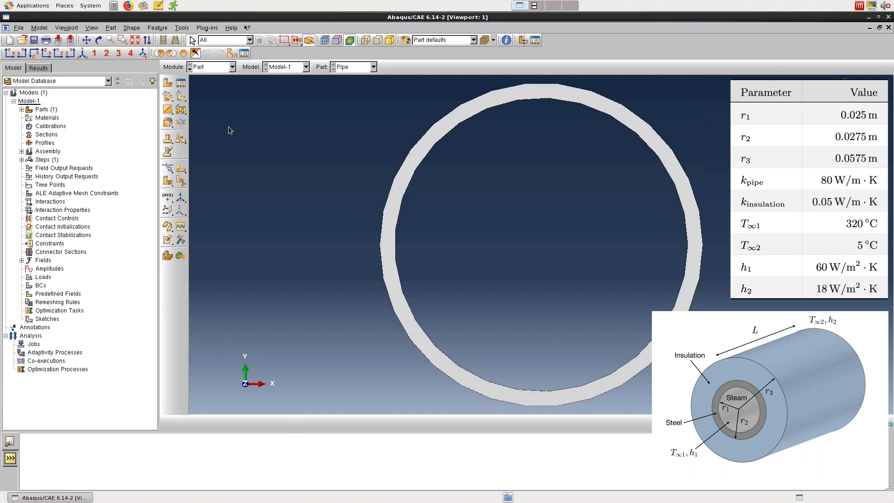
Step: Start a new 2D planar deformable shell part named Insulation with approximate size 1
left_click(168, 82)
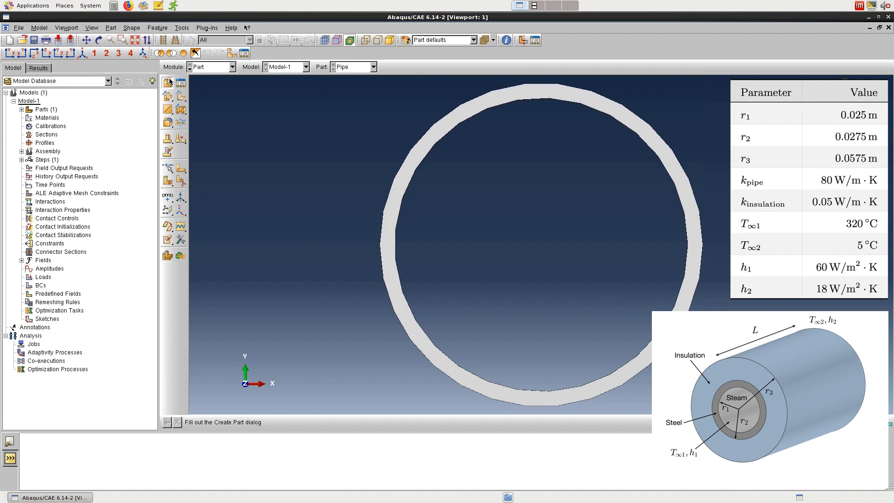
type("Insulation")
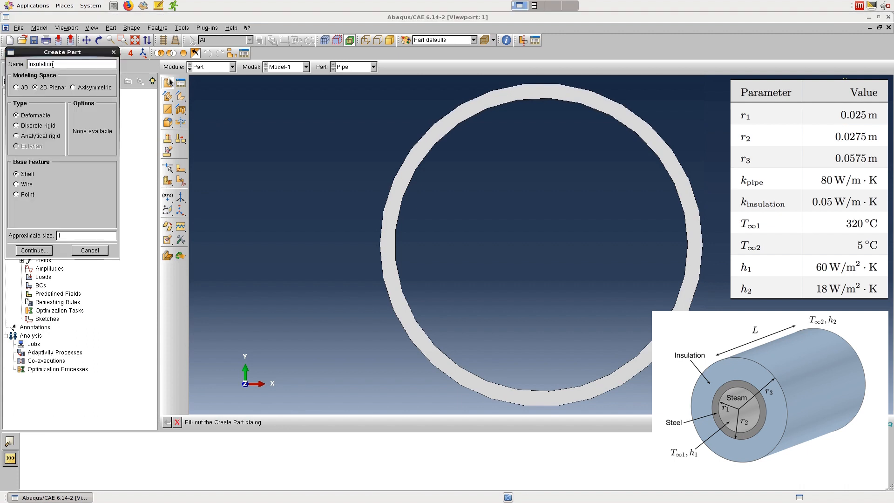
left_click(31, 250)
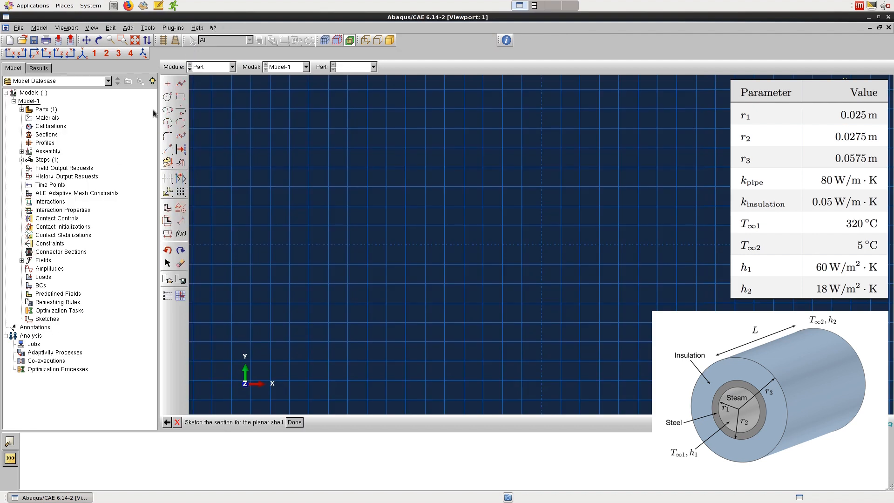
Step: Sketch the insulation's inner circle centred at 0,0 with its perimeter point at 0.0275,0
left_click(167, 98)
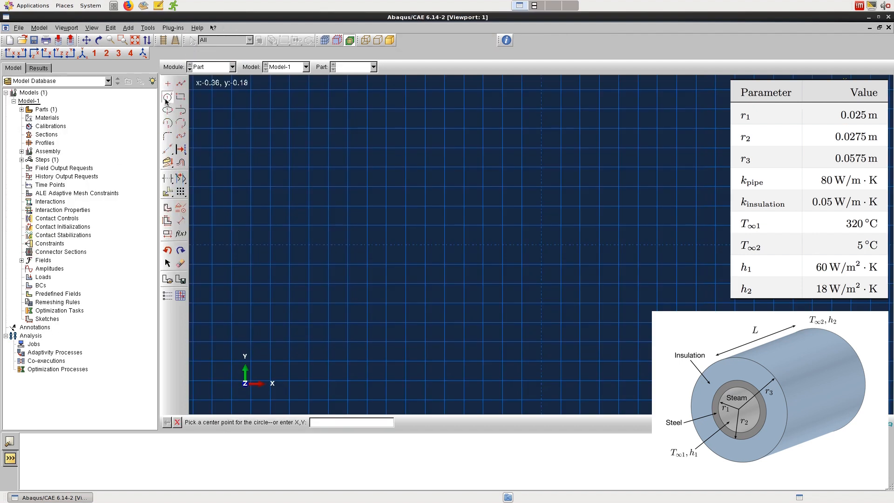
type("0,0")
key("Return")
type("0.0275")
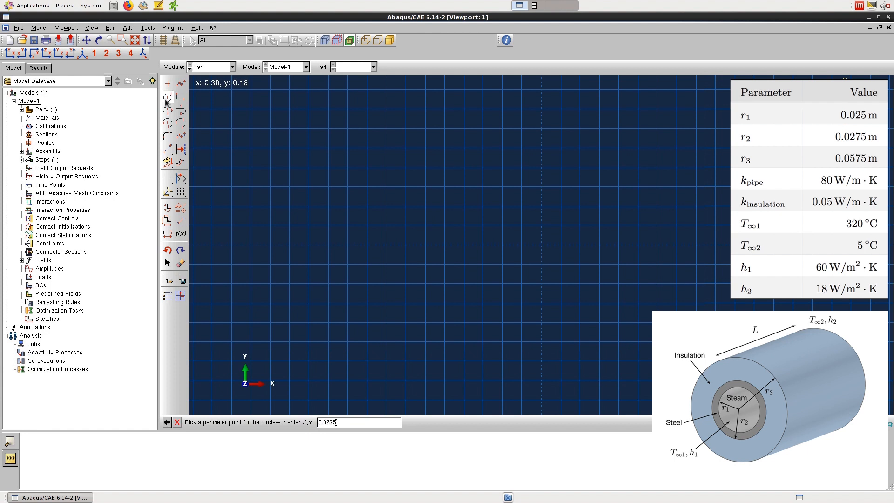
type(",0")
key("Return")
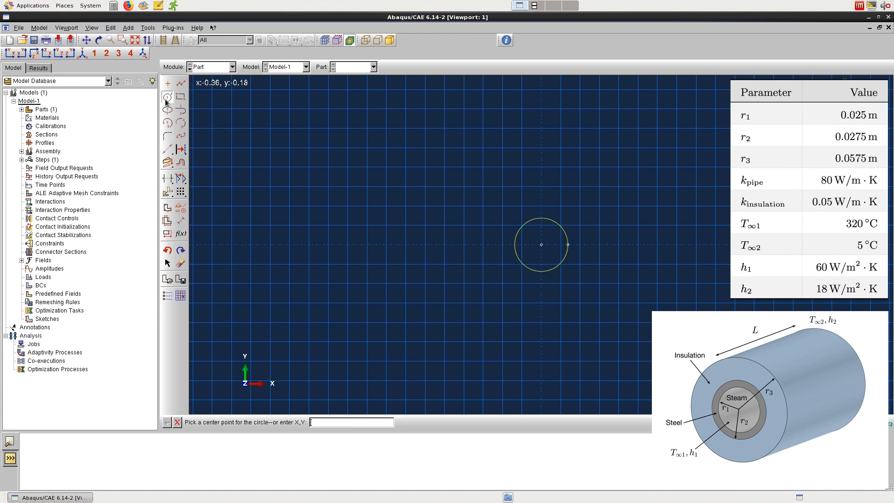
Step: Sketch the insulation's outer circle centred at 0,0 with its perimeter point at 0.0575,0, and finish the shell section
type("0,0")
key("Return")
type("0")
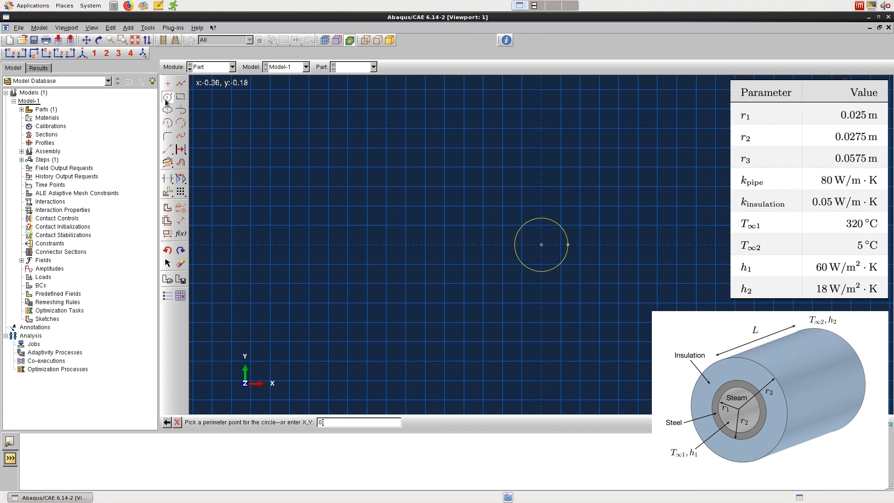
type(".0575,0")
key("Return")
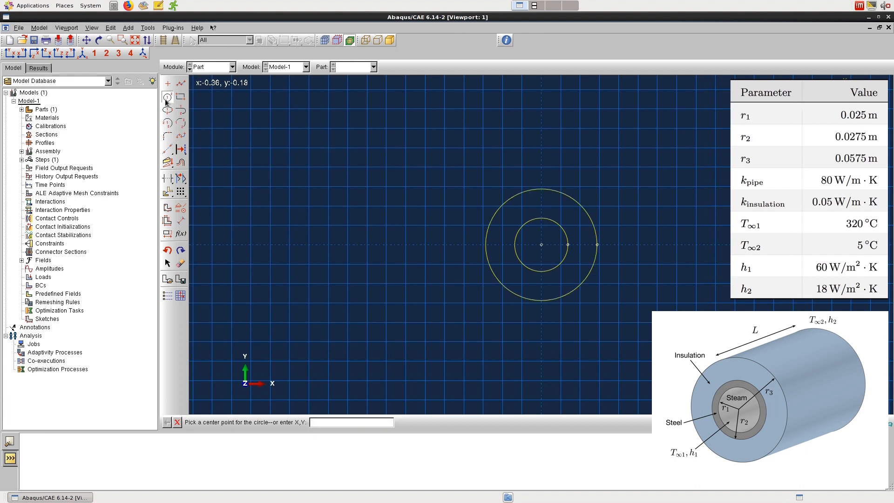
left_click(176, 424)
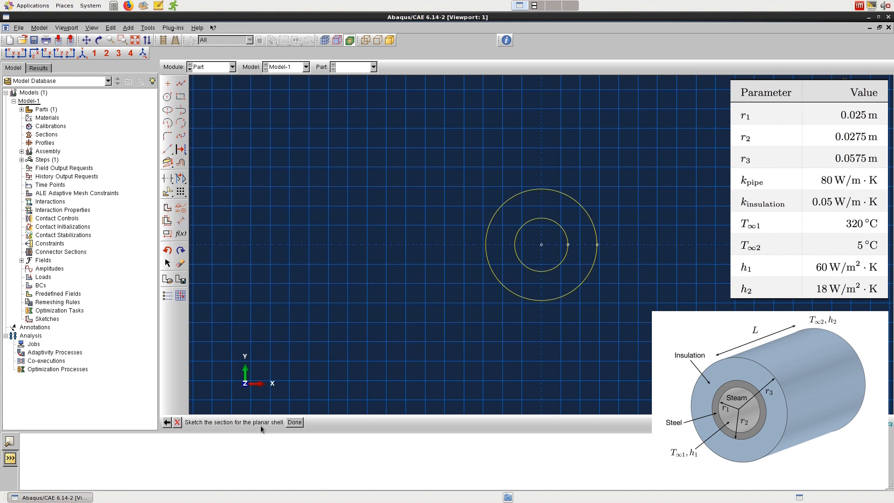
left_click(293, 423)
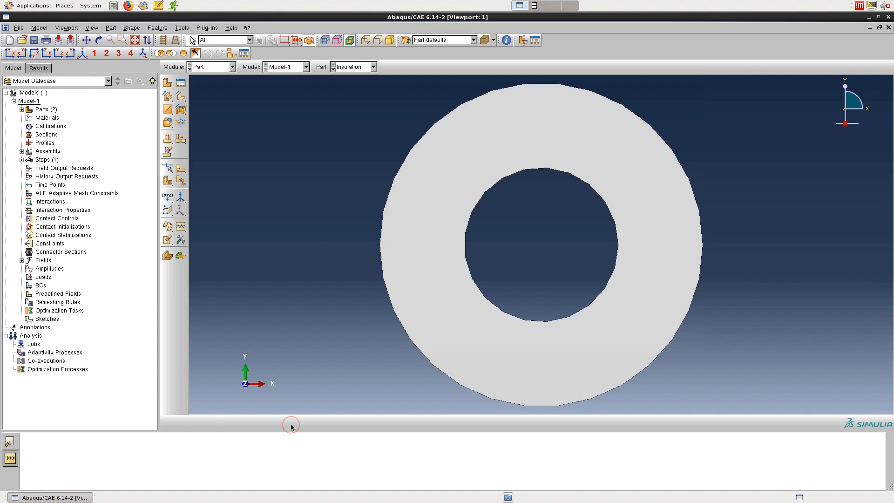
Step: Create a datum plane on the Insulation part from the XZ principal plane with offset 0.0
left_click(168, 211)
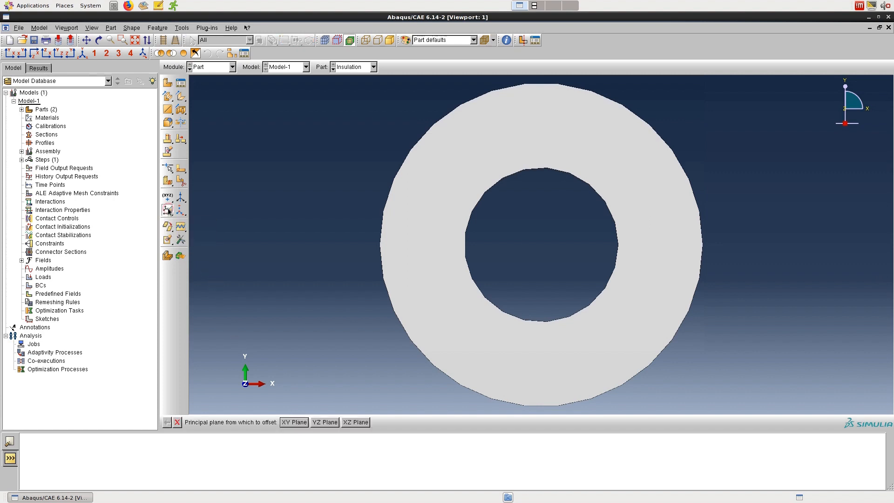
left_click(361, 423)
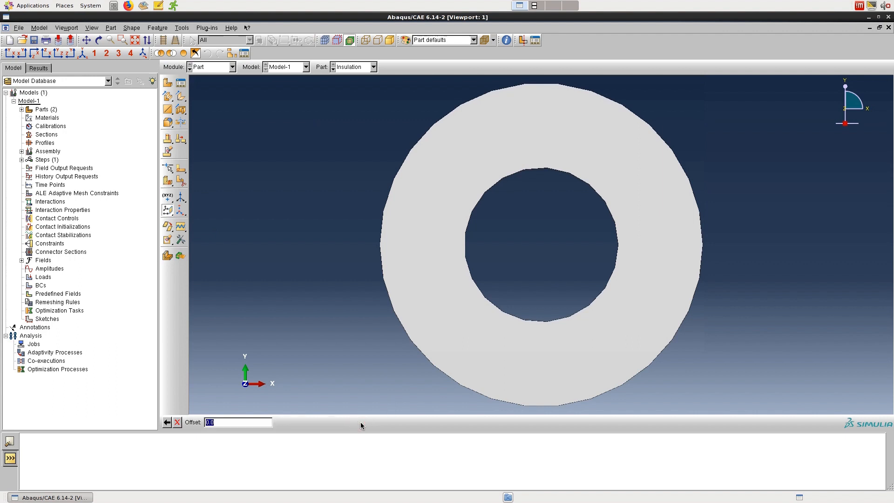
key("Return")
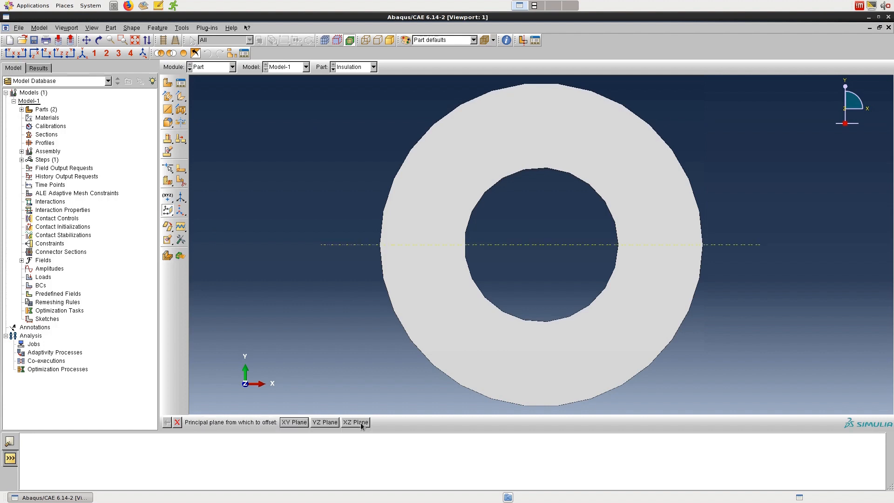
Step: Partition the Insulation part's face with the horizontal XZ datum plane
left_click(182, 184)
left_click(53, 244)
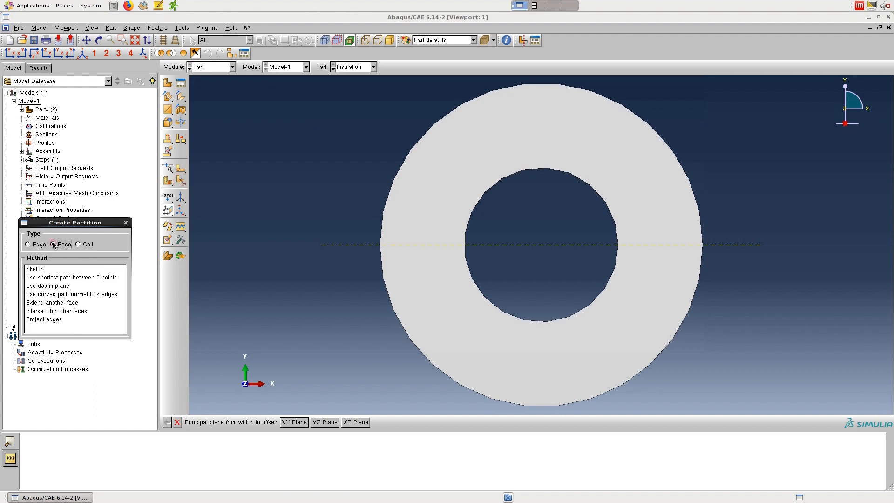
left_click(56, 286)
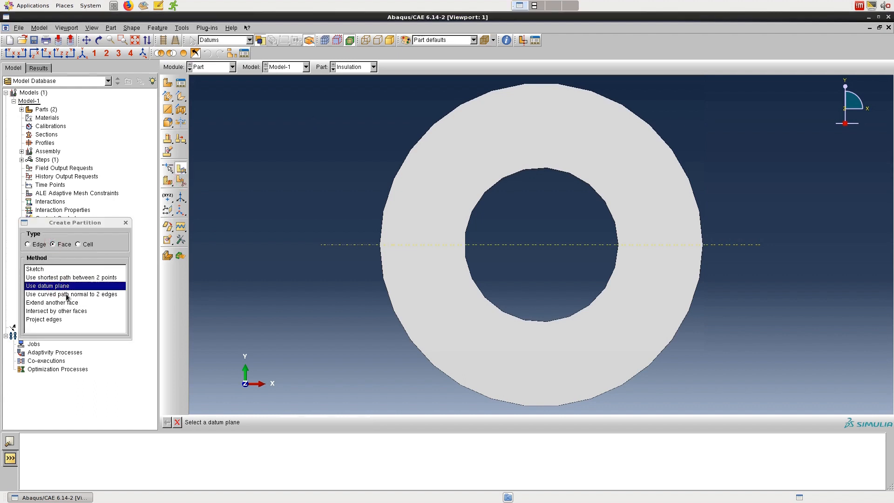
left_click(354, 246)
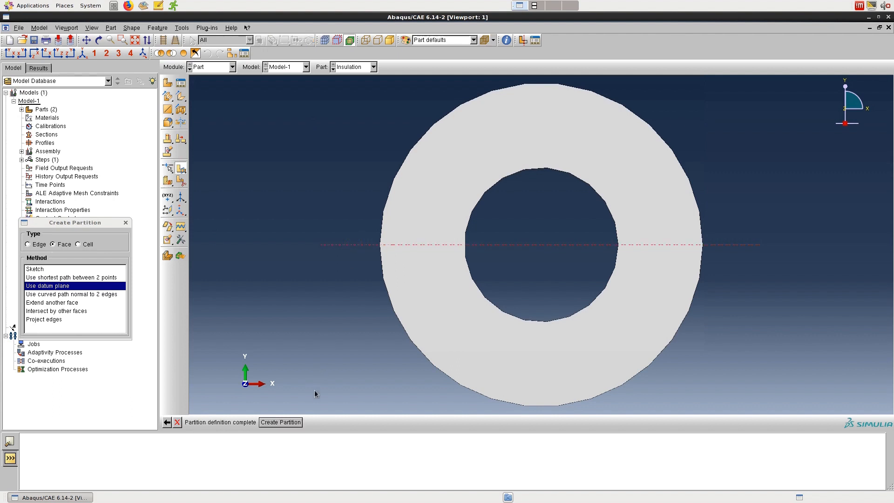
left_click(294, 421)
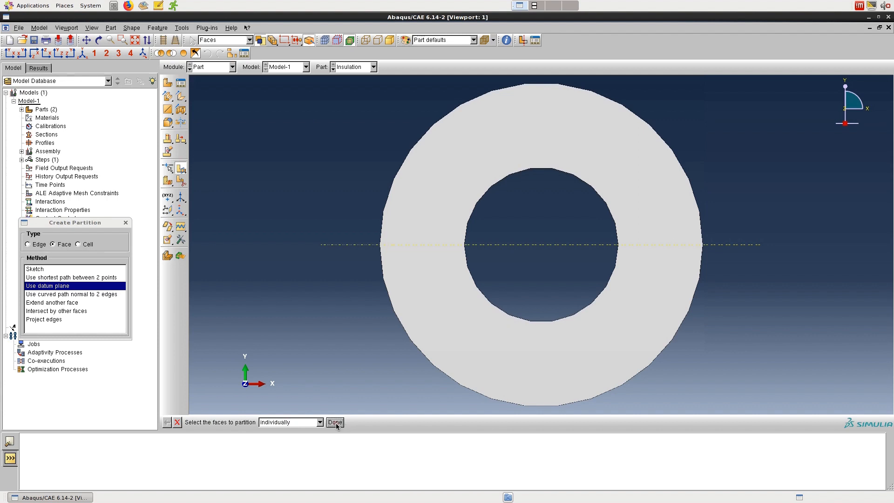
left_click(336, 423)
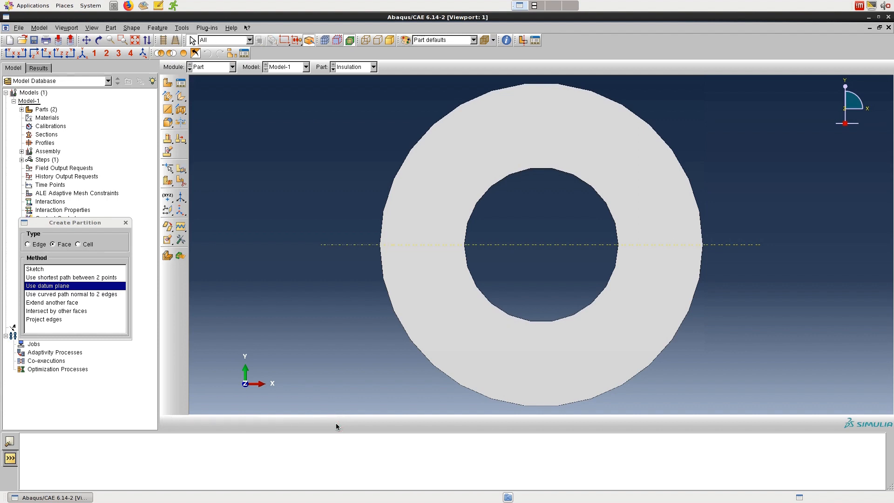
Step: Switch to the Pipe part and create a datum plane from the XZ principal plane with offset 0.0
left_click(333, 70)
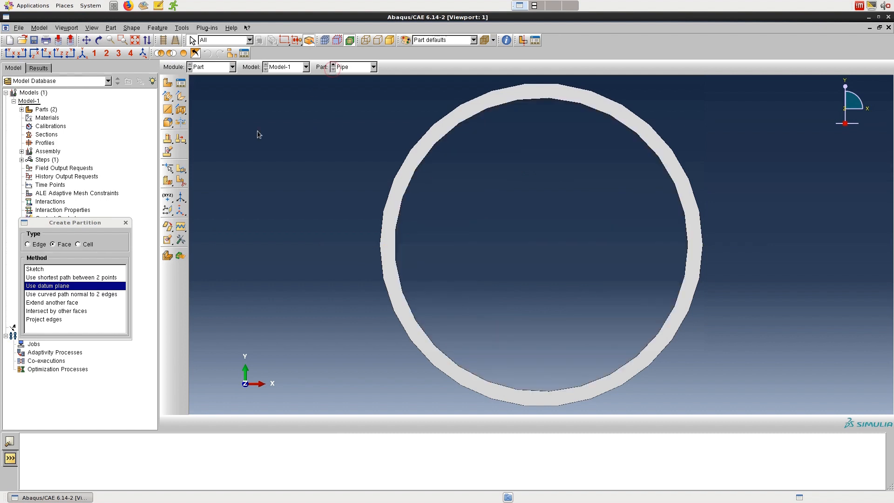
left_click(168, 212)
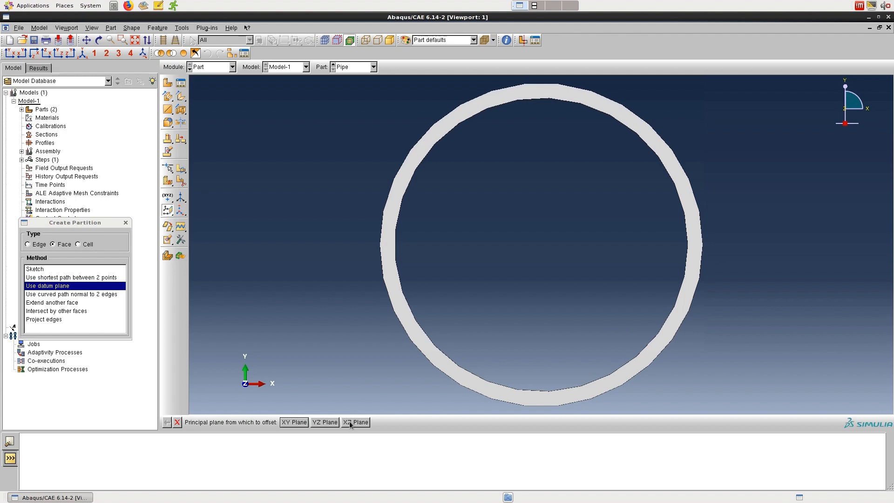
left_click(350, 422)
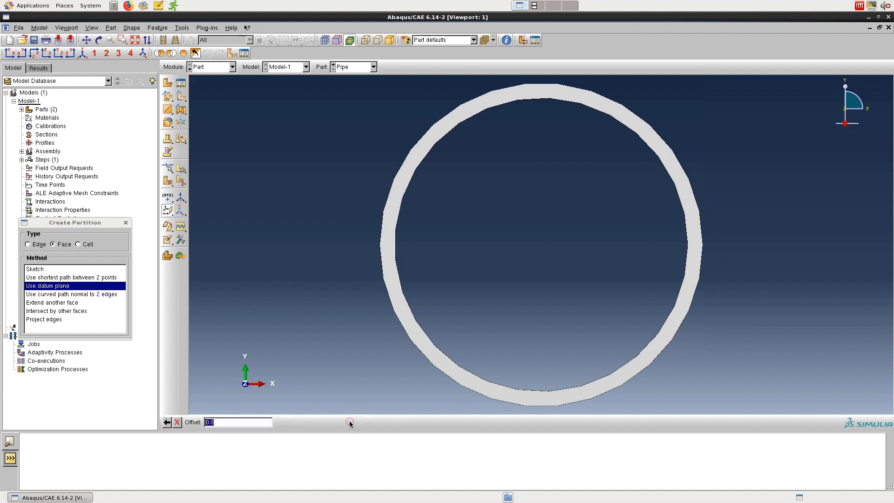
key("Return")
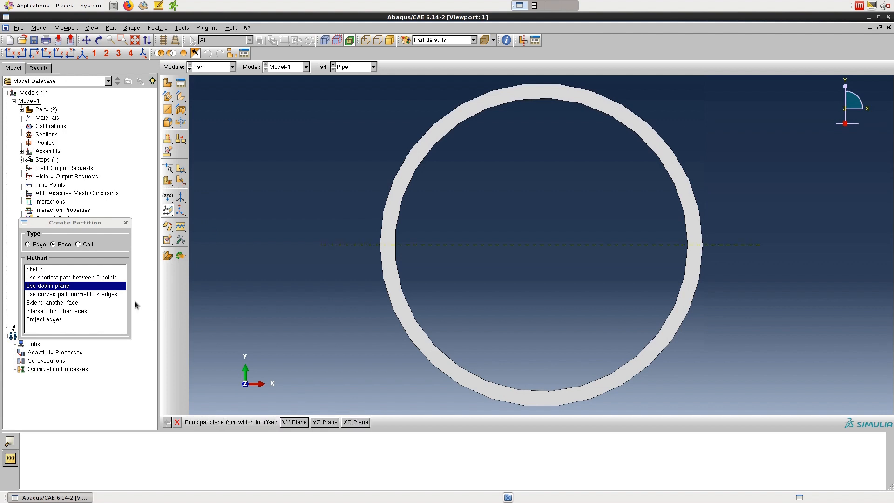
Step: Partition the Pipe part's face with its horizontal XZ datum plane and close the partition dialog
left_click(185, 182)
left_click(177, 423)
left_click(180, 184)
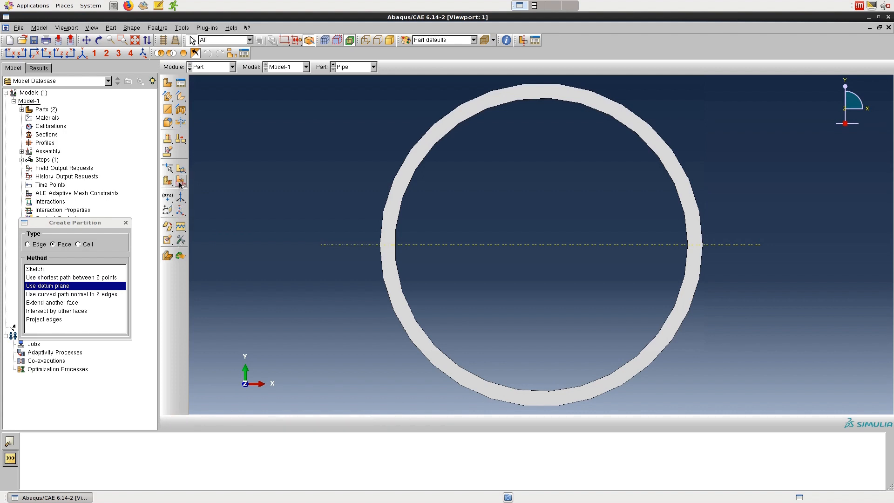
left_click(75, 286)
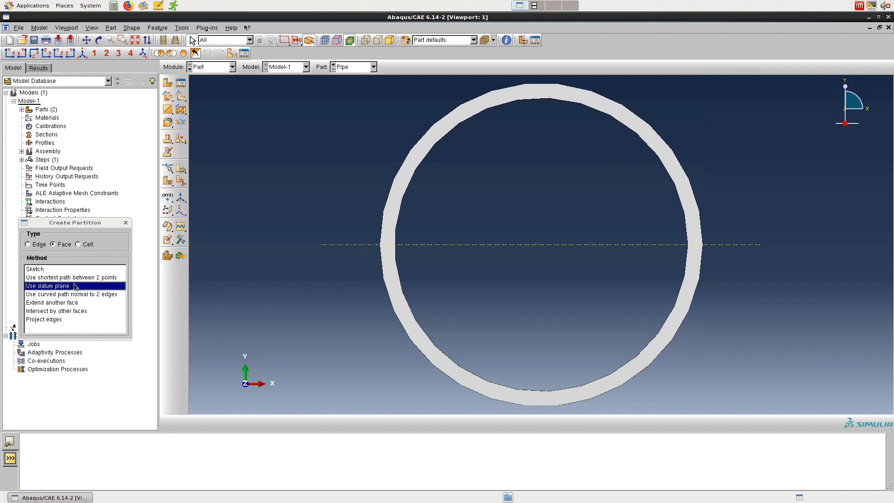
left_click(336, 244)
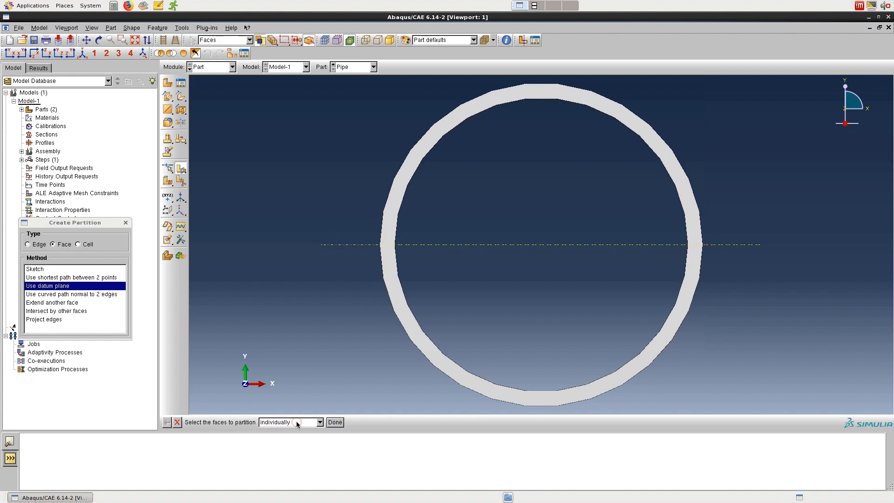
left_click(335, 422)
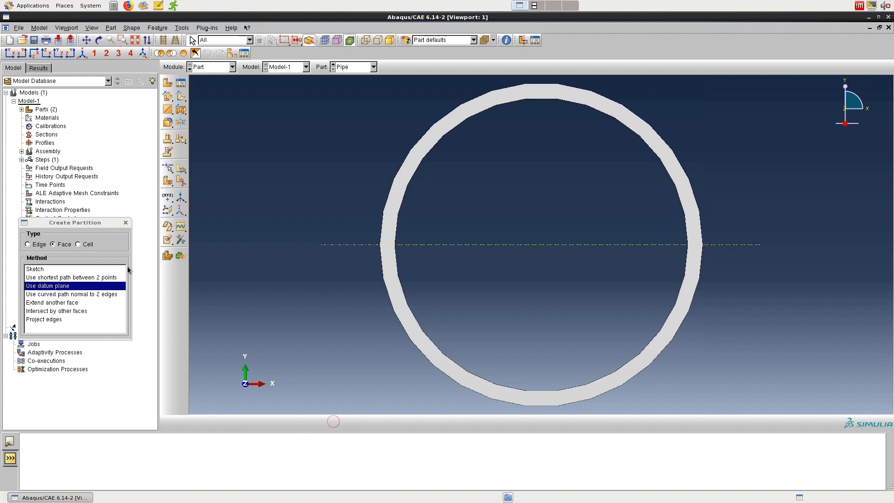
left_click(125, 223)
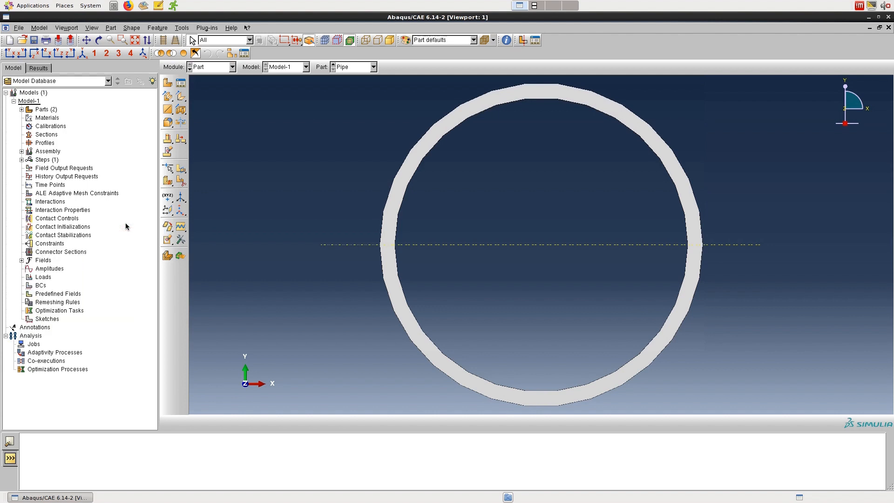
Step: In the Property module, create a material named PipeMaterial with an isotropic thermal conductivity of 80
left_click(190, 70)
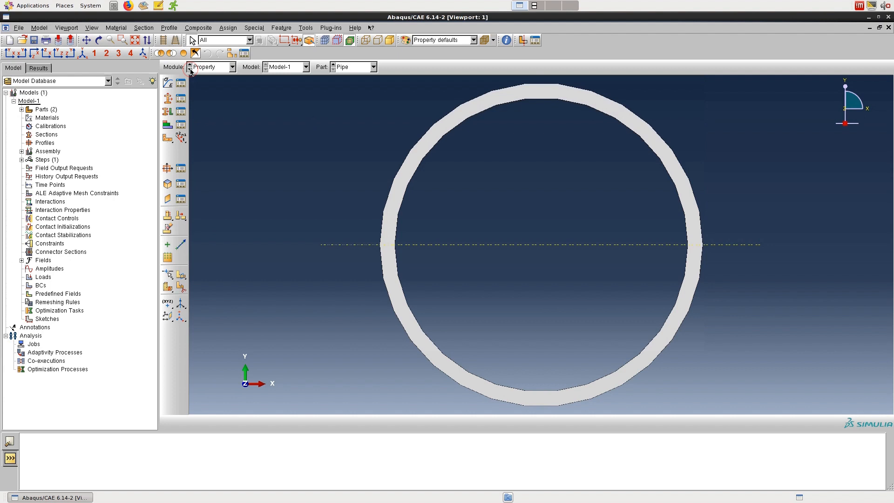
left_click(169, 84)
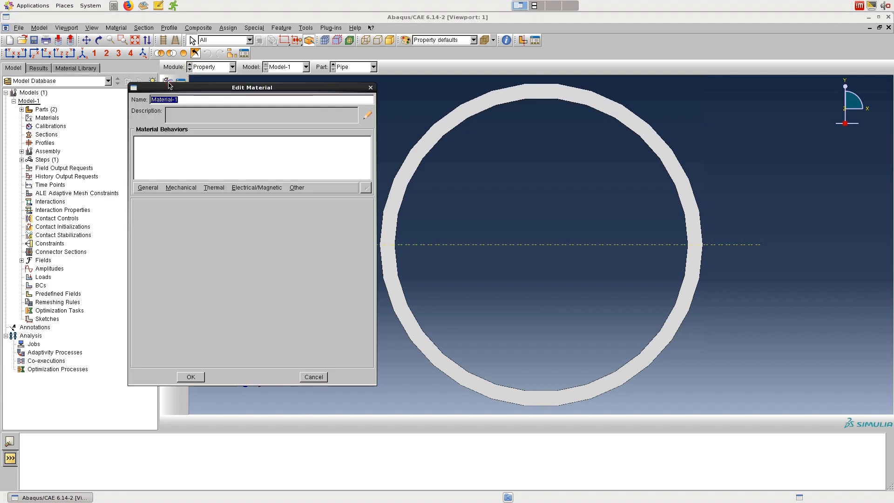
type("PipeMaterial")
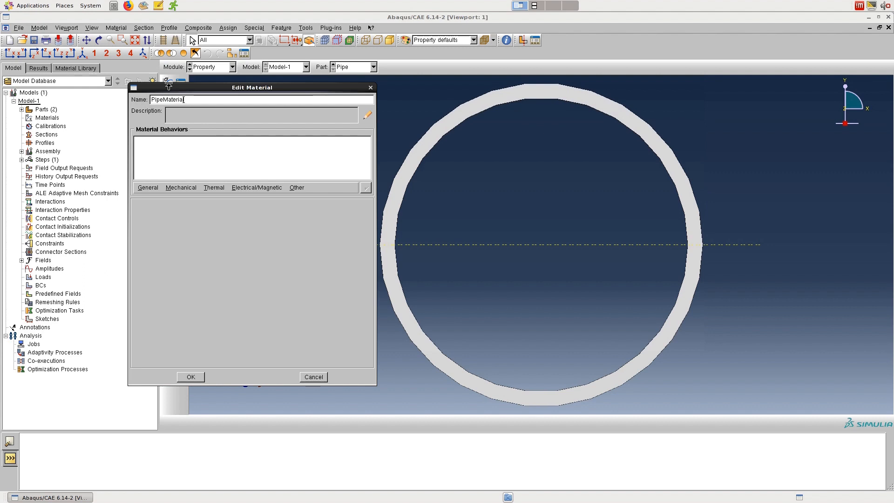
left_click(217, 188)
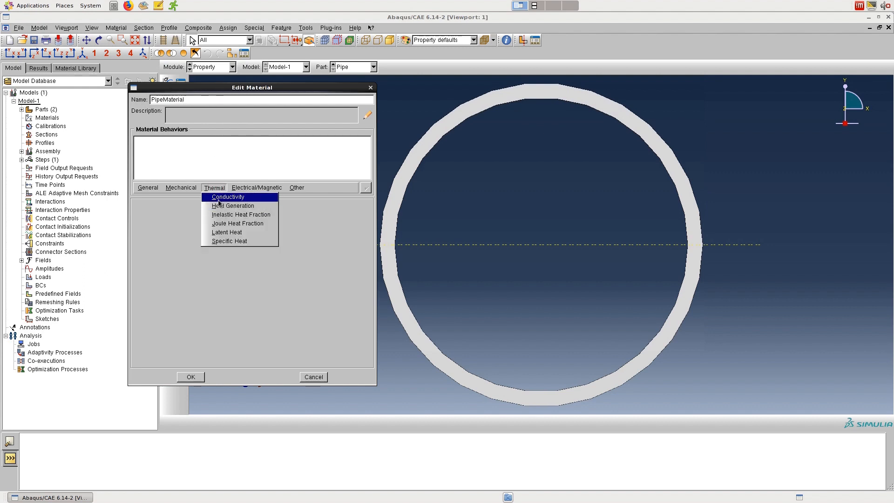
left_click(220, 201)
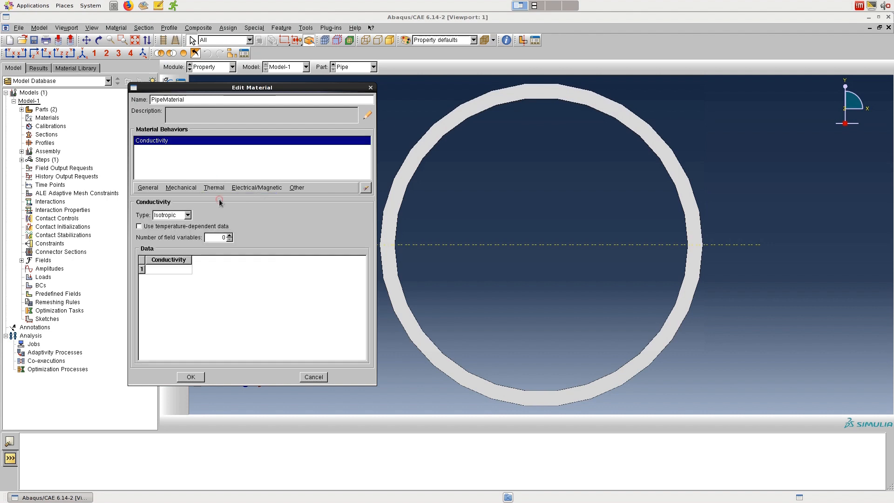
left_click(182, 270)
left_click(182, 270)
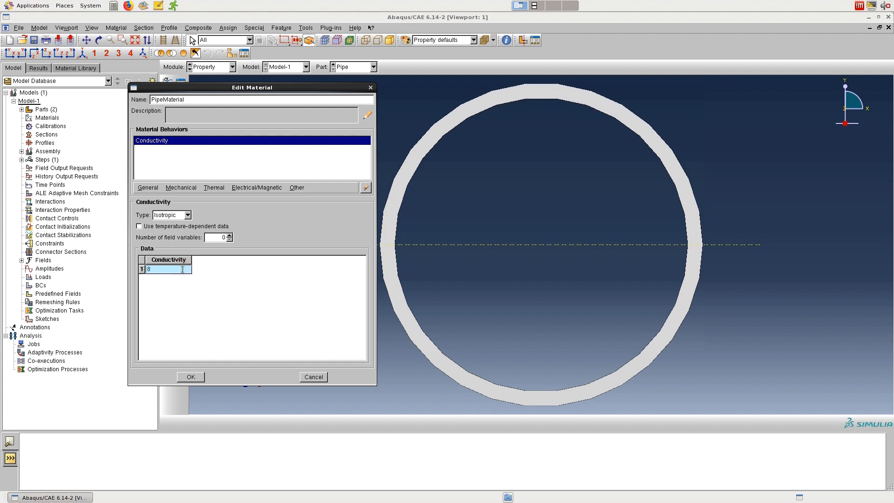
type("80")
left_click(190, 377)
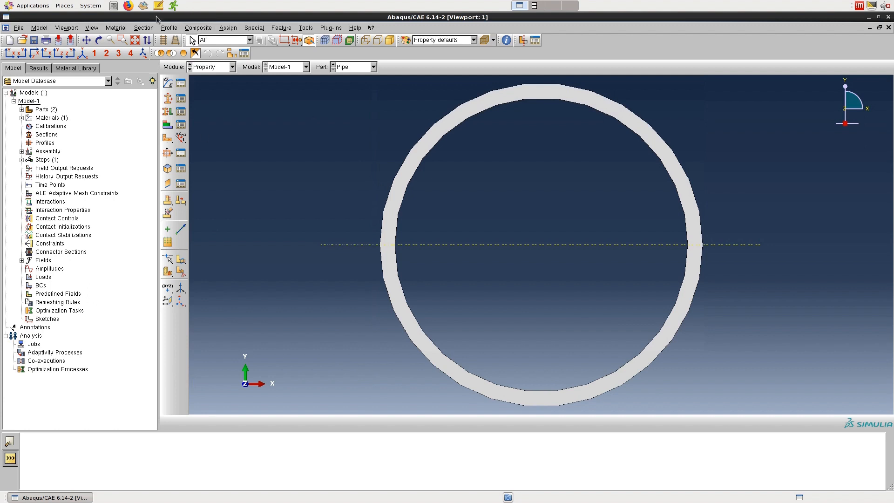
Step: Create a solid homogeneous section named Section-Pipe that uses PipeMaterial
left_click(147, 28)
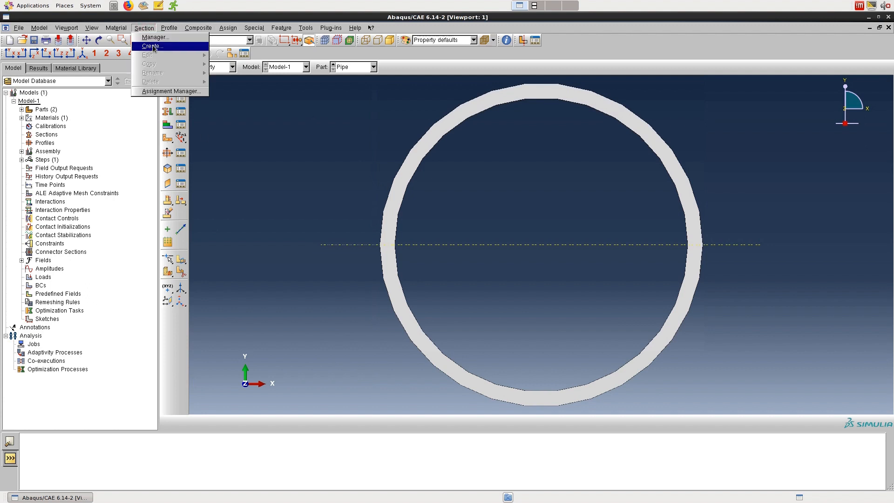
left_click(154, 46)
left_click(68, 108)
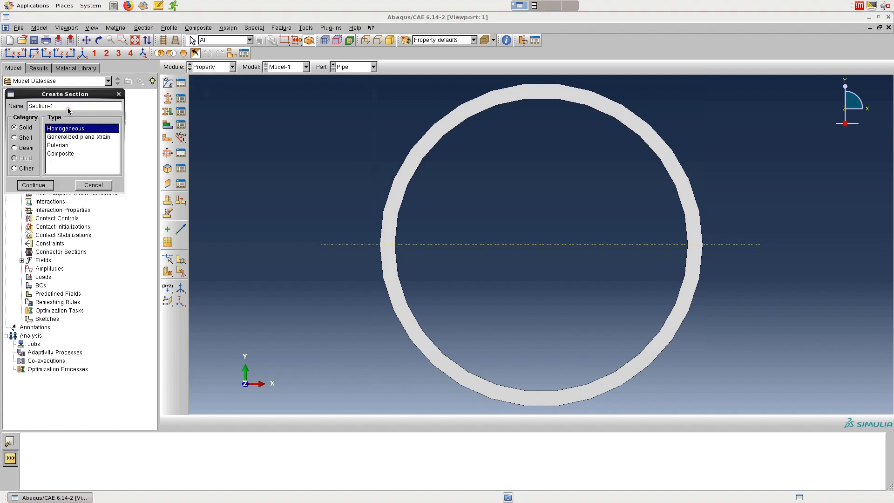
key("BackSpace")
type("Pipe")
left_click(40, 187)
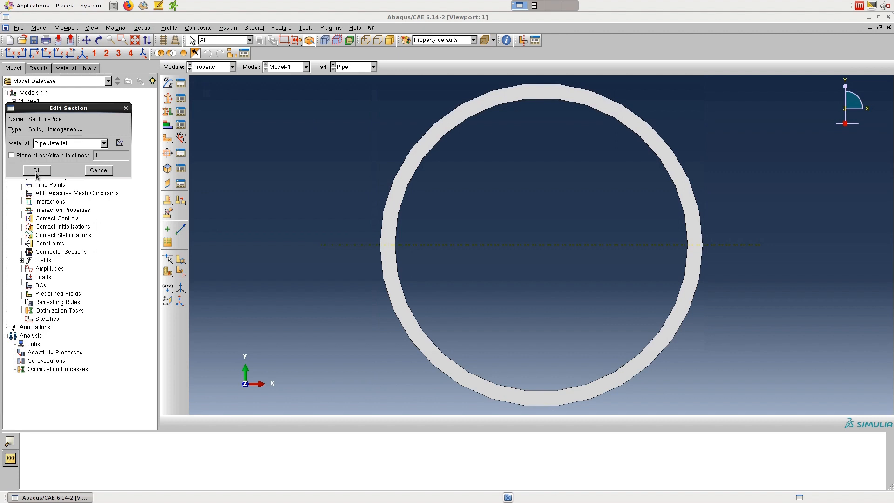
left_click(36, 170)
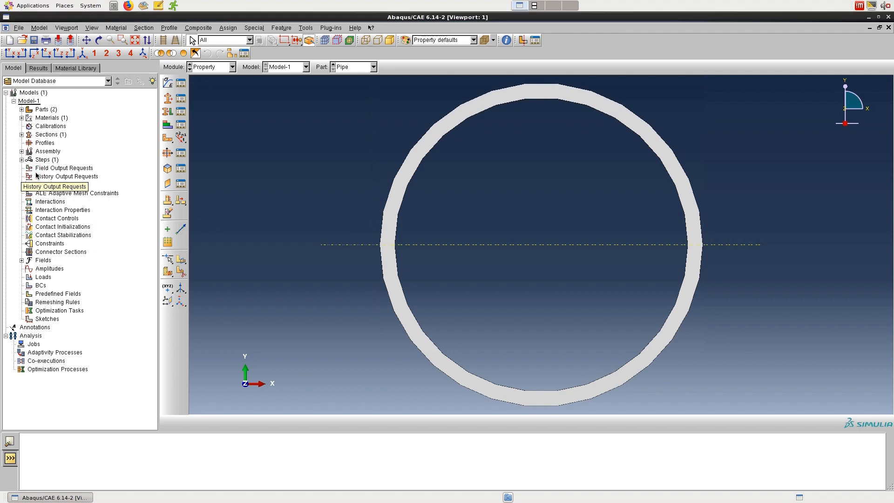
Step: Assign Section-Pipe to both halves of the Pipe part, creating the region set Set-1 with thickness from section
left_click(228, 28)
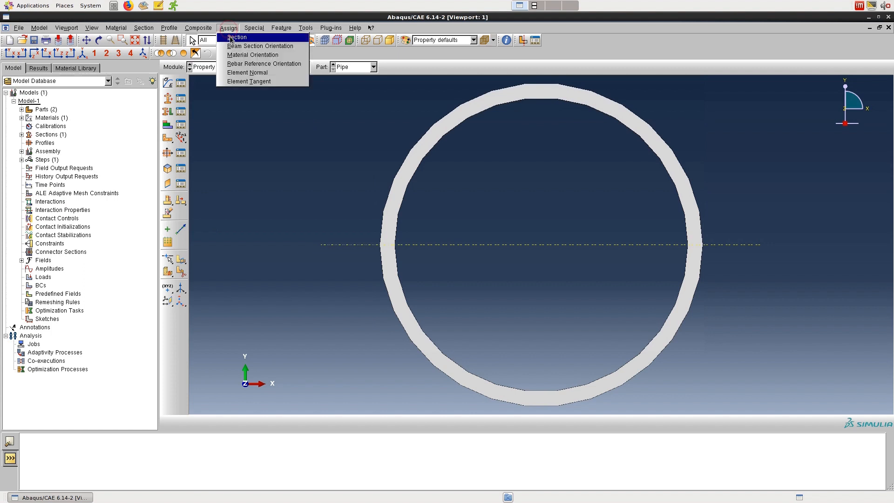
left_click(237, 37)
left_click_drag(307, 77, 763, 431)
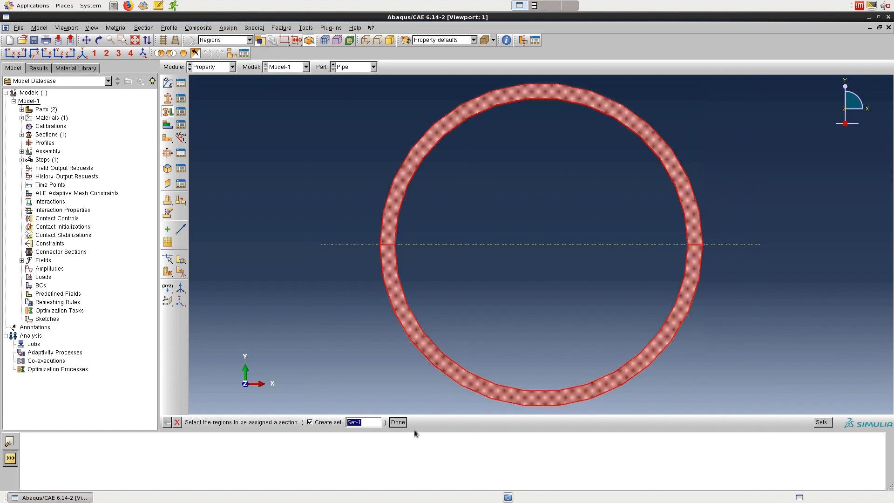
left_click(398, 423)
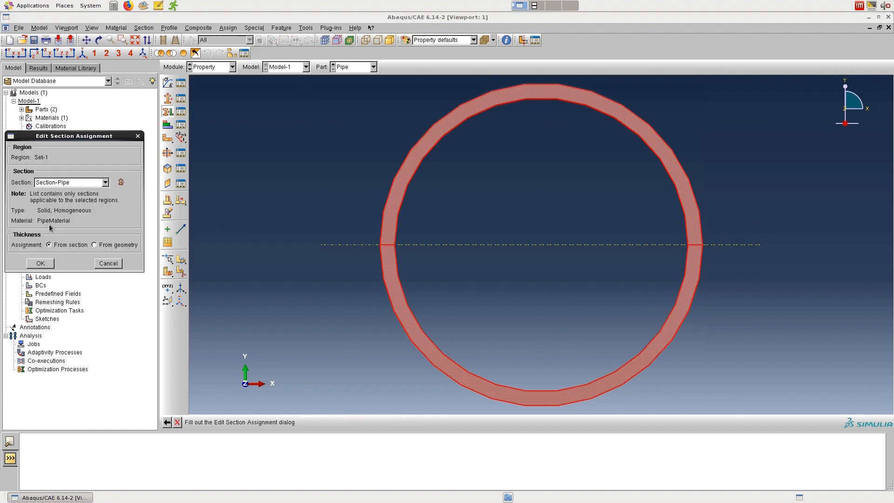
left_click(46, 265)
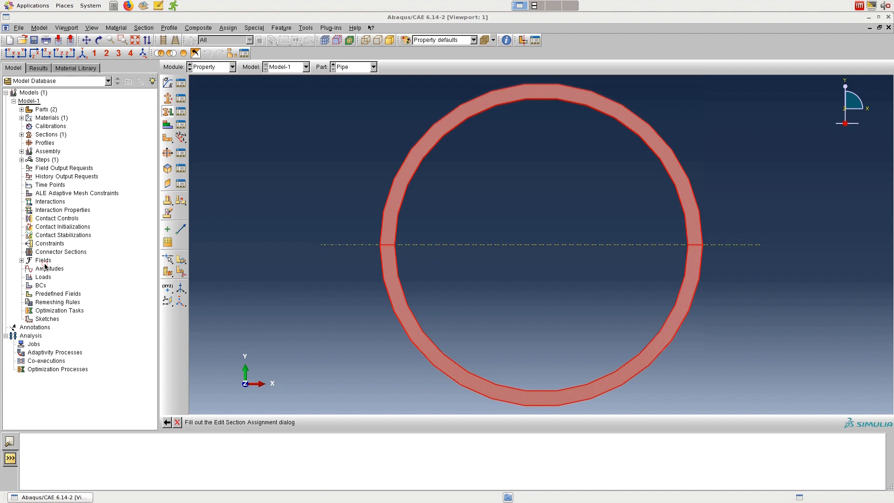
Step: Switch to the Insulation part and create a material named InsulationMaterial with an isotropic thermal conductivity of 0.05
left_click(333, 66)
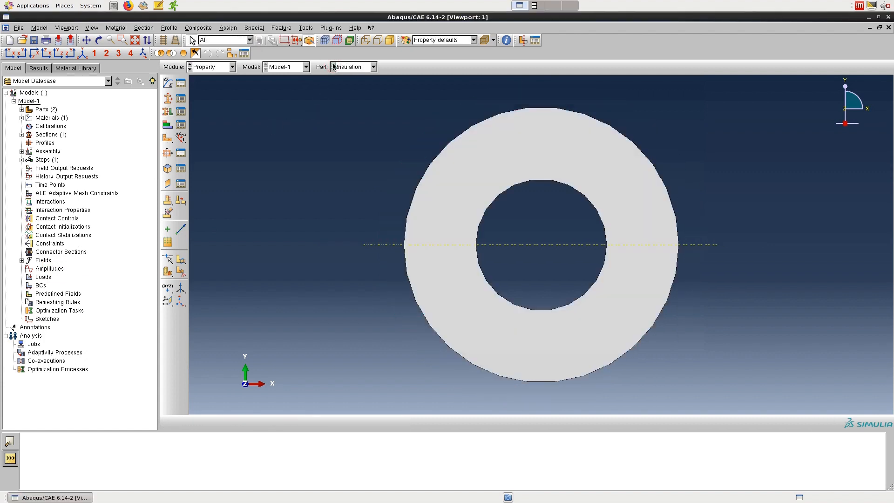
left_click(168, 83)
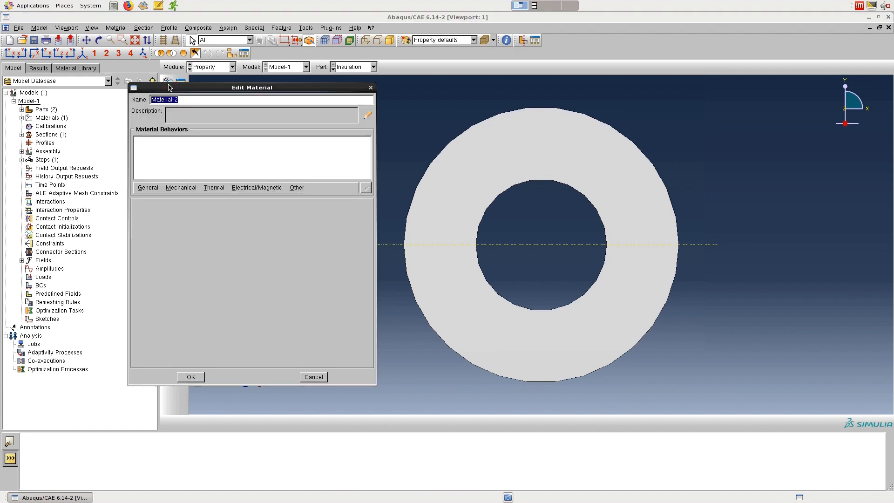
type("InsulationMaterial")
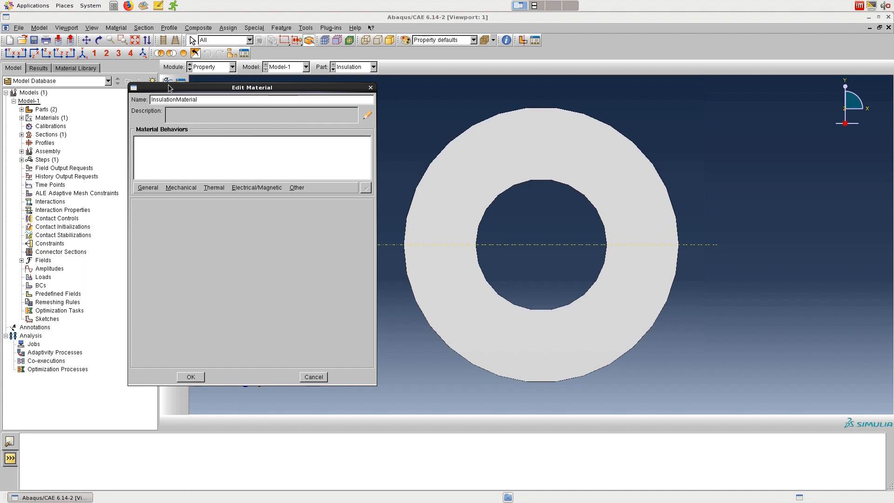
left_click(214, 187)
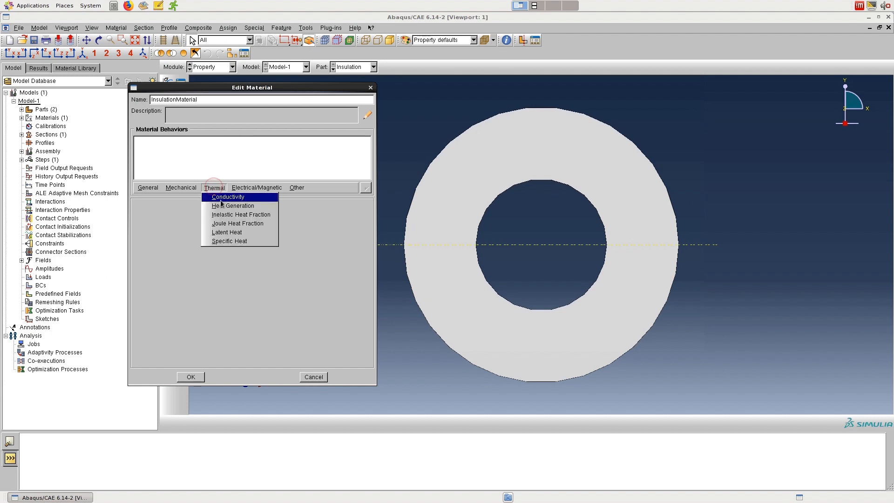
left_click(227, 197)
left_click(176, 269)
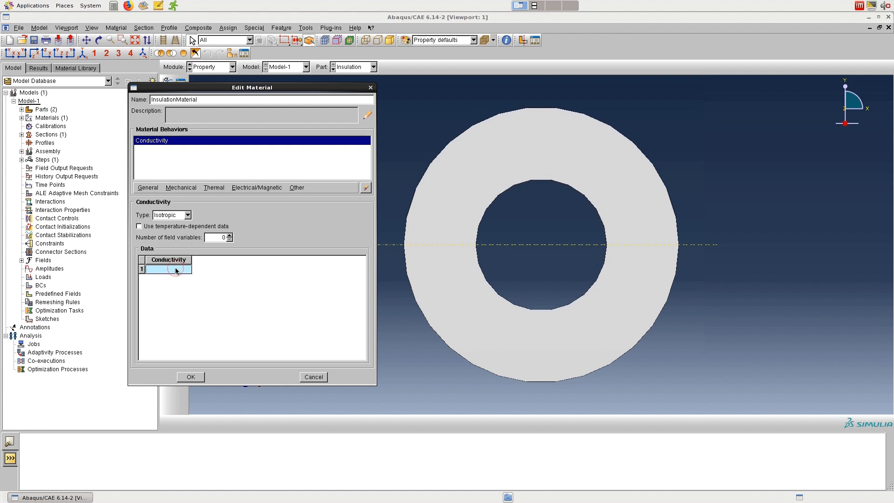
type("0.05")
left_click(196, 376)
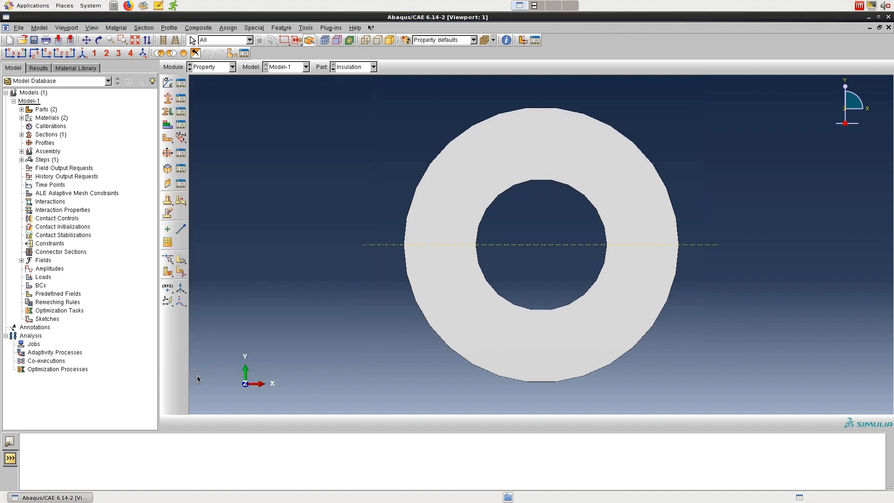
Step: Create a solid homogeneous section named Section-Insulation that uses InsulationMaterial
left_click(143, 28)
left_click(153, 43)
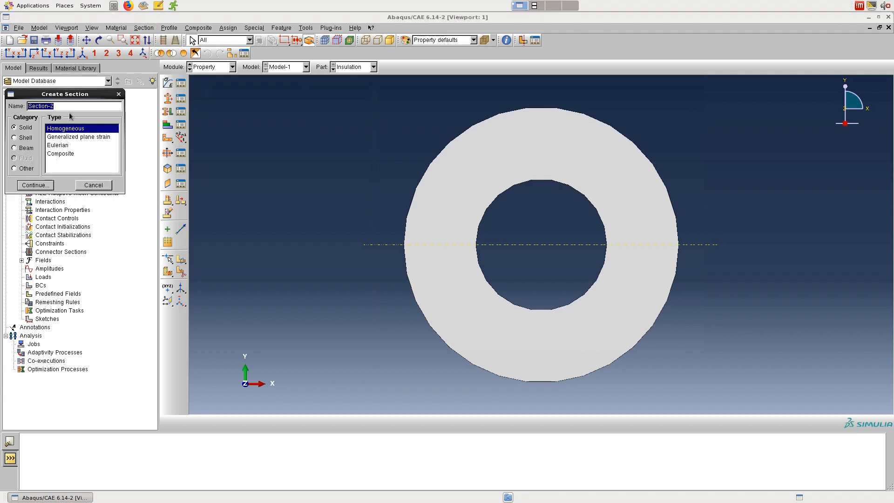
key("Home")
key("Delete")
type("S")
left_click(70, 106)
key("BackSpace")
key("BackSpace")
type("-Insulation")
left_click(36, 185)
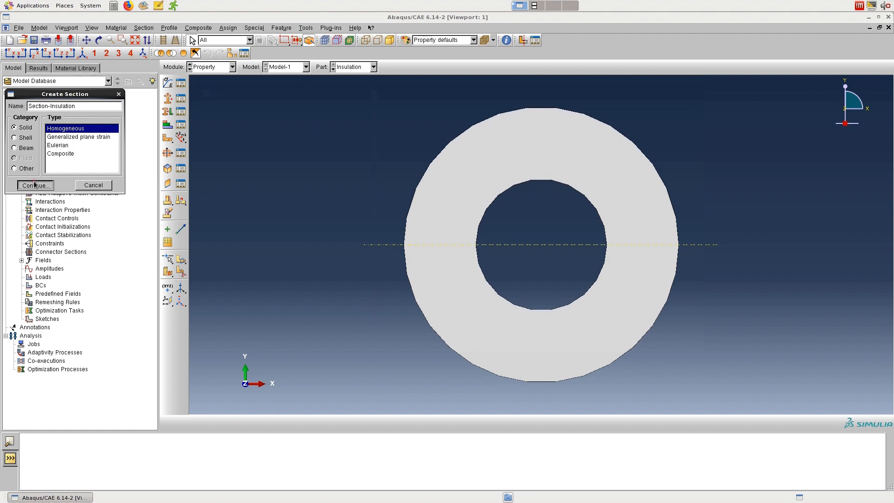
left_click(66, 144)
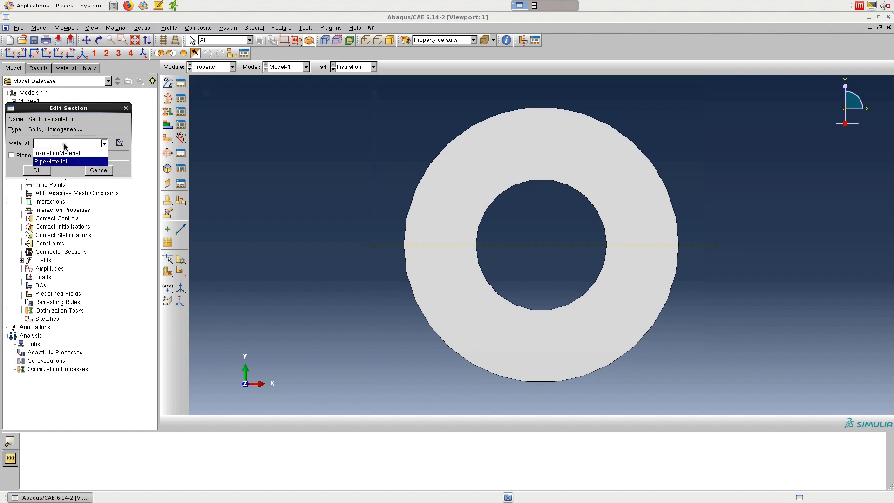
left_click(61, 153)
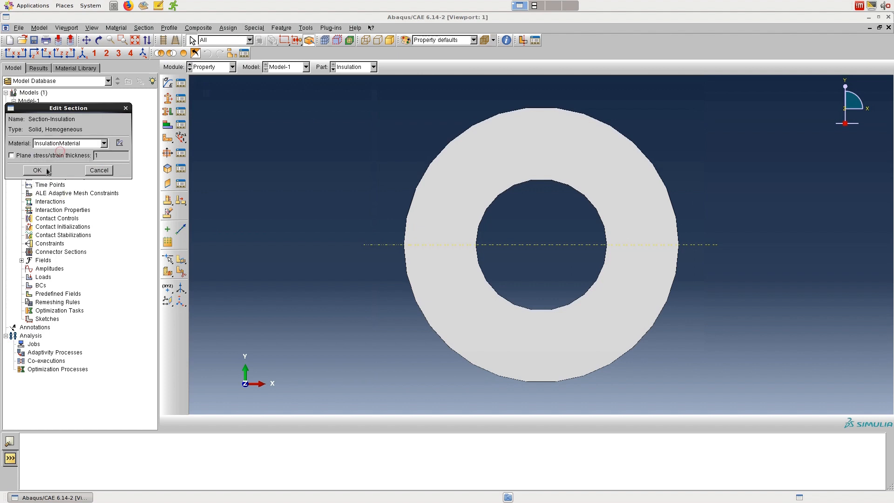
left_click(42, 171)
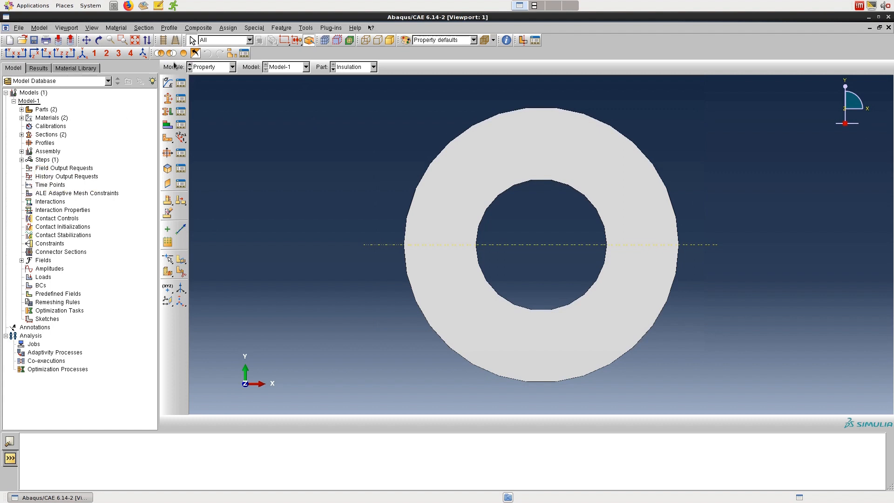
Step: Assign Section-Insulation to both halves of the Insulation part as region Set-1 and end the section assignment command
left_click(229, 28)
left_click(235, 35)
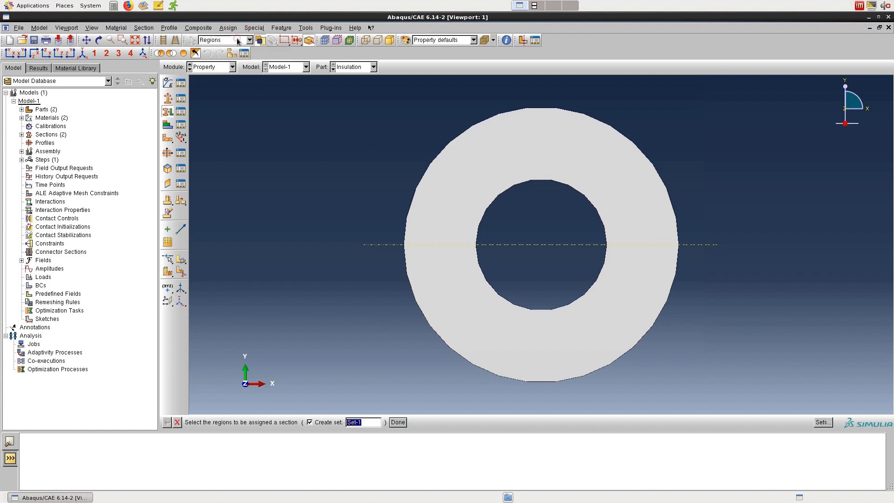
left_click_drag(348, 82, 711, 416)
left_click(398, 422)
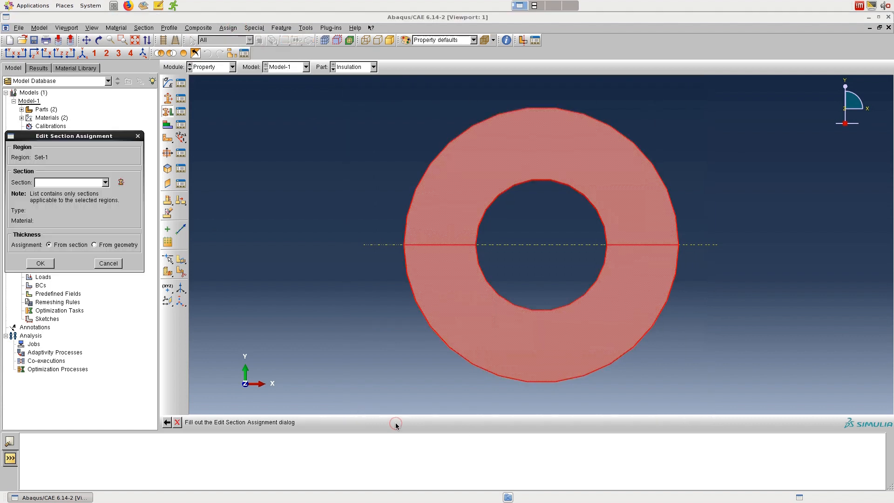
left_click(97, 183)
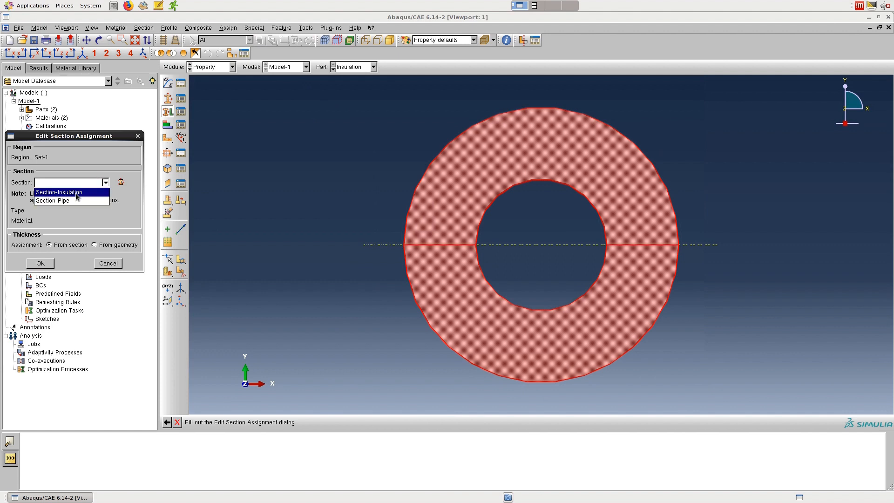
left_click(76, 193)
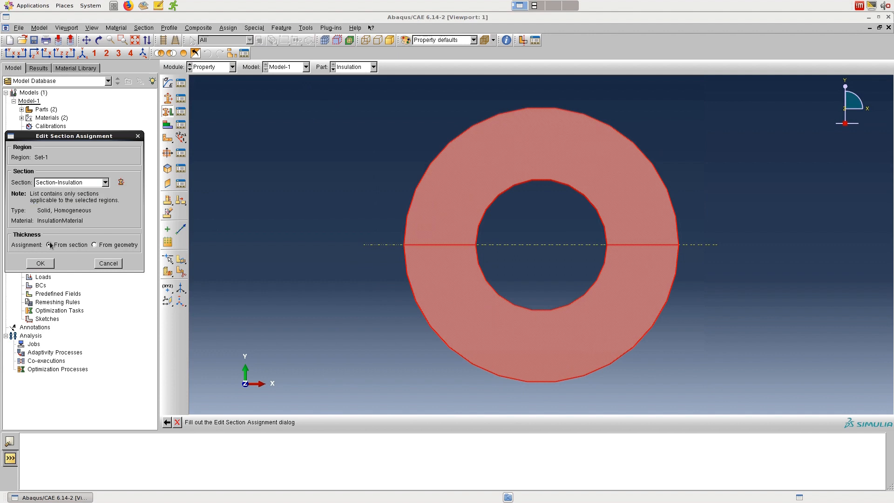
left_click(40, 263)
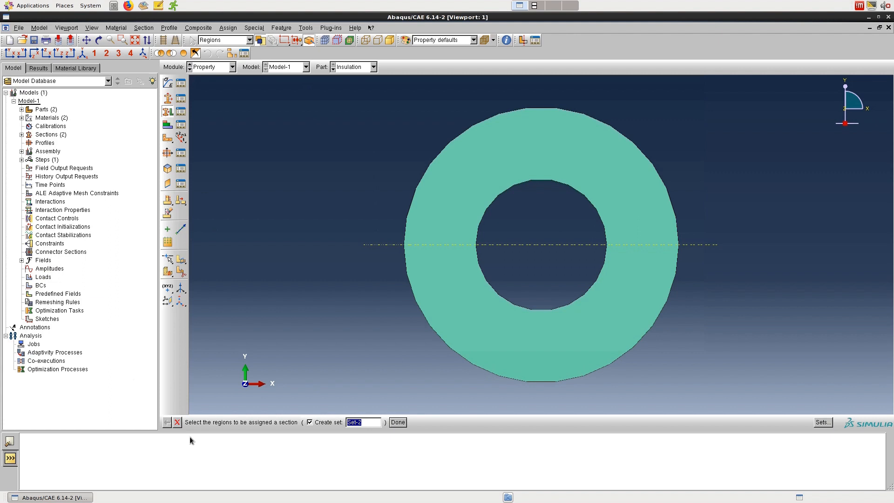
left_click(177, 425)
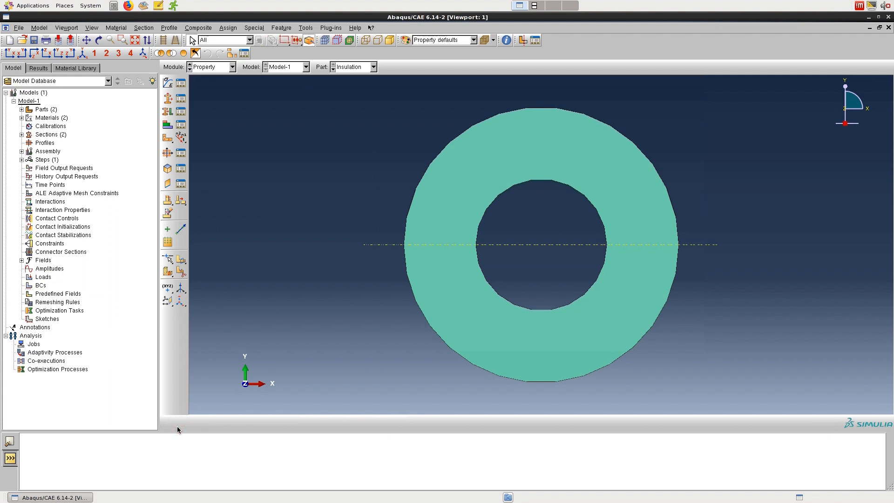
Step: Switch to the Assembly module and create dependent instances of both the Insulation and Pipe parts
left_click(233, 67)
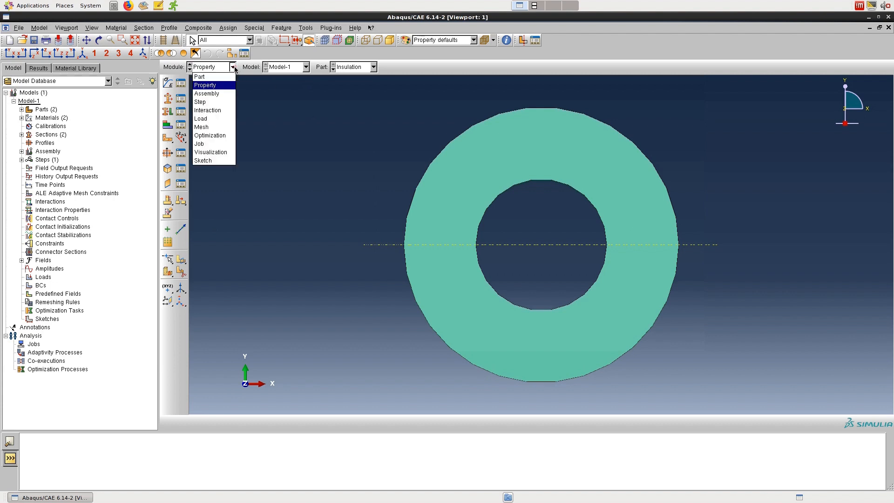
left_click(222, 94)
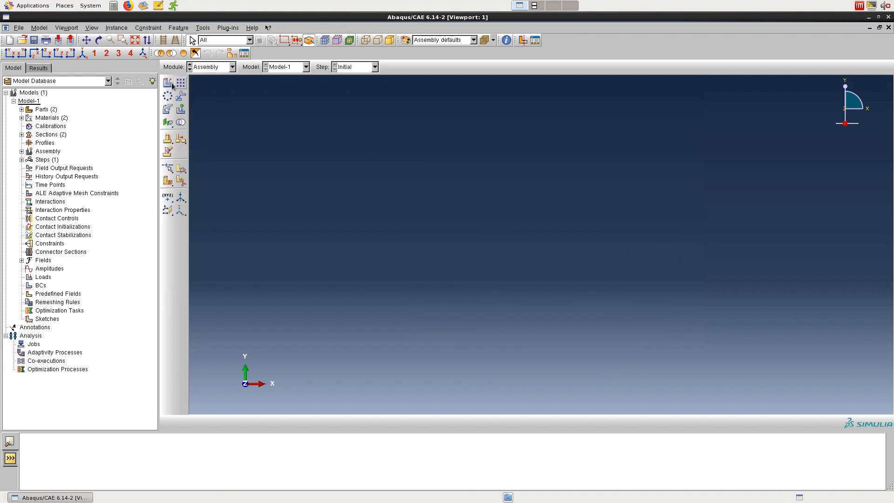
left_click(167, 82)
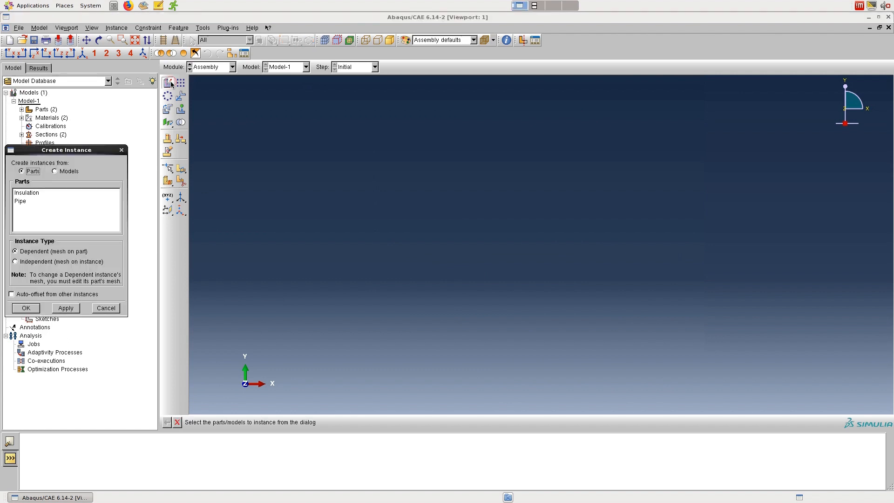
left_click(48, 193)
left_click(37, 202, "shift")
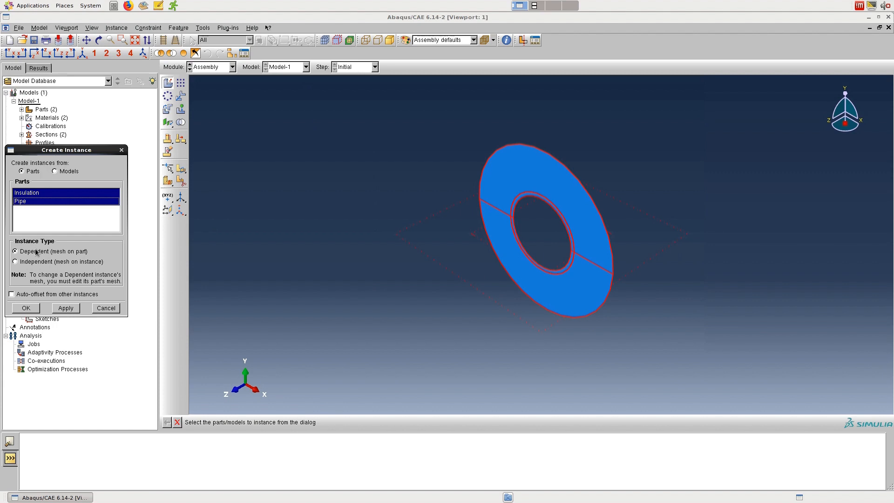
left_click(27, 309)
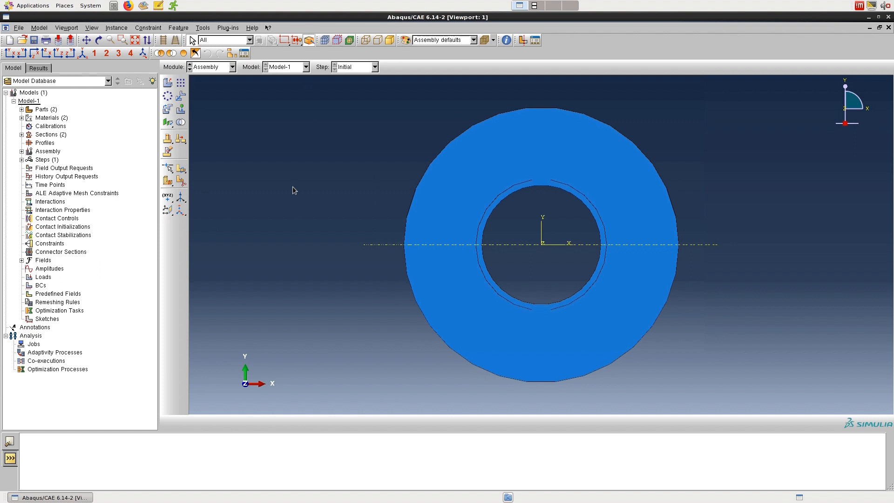
Step: In the Step module, create a general Heat transfer step named Step-1 after Initial, with steady-state response
left_click(232, 67)
left_click(217, 103)
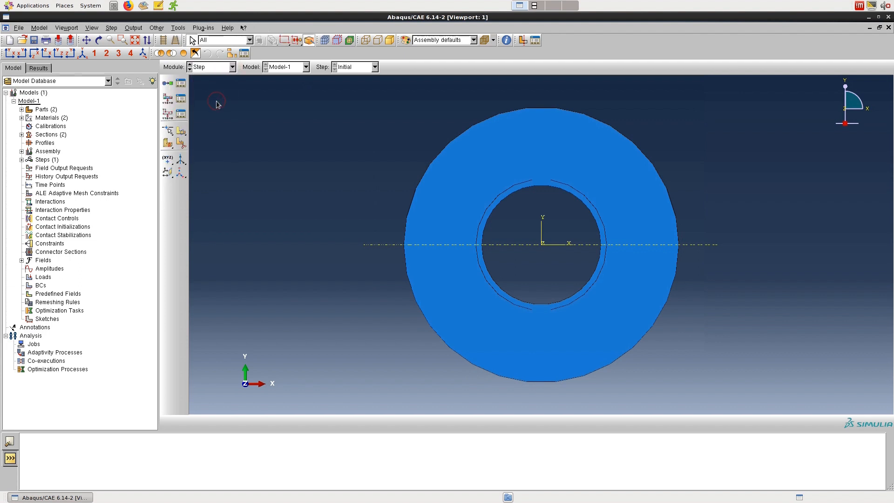
left_click(166, 84)
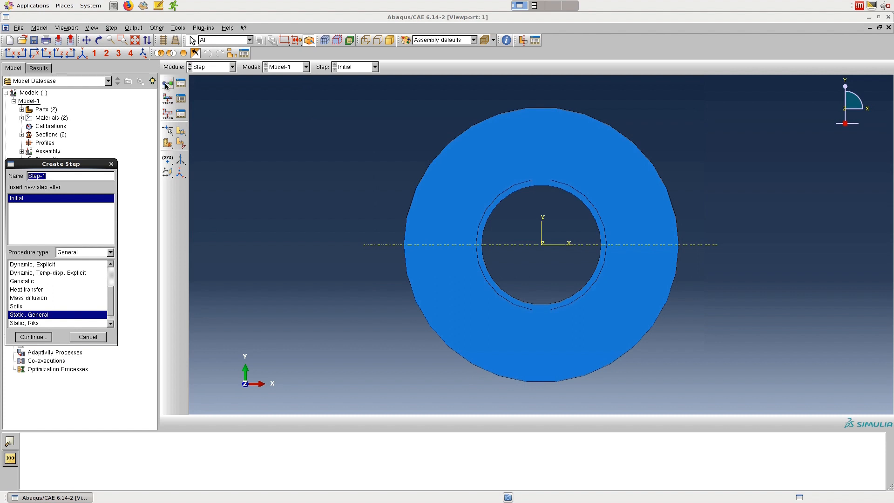
left_click(37, 289)
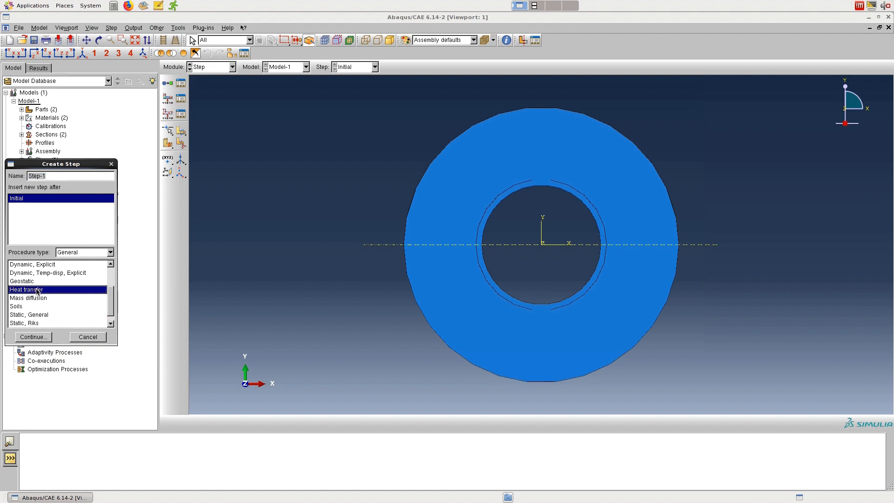
left_click(40, 337)
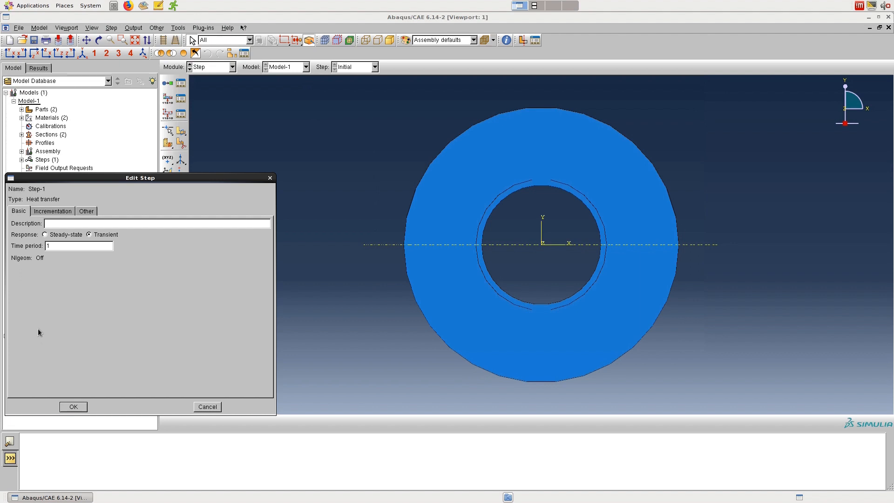
left_click(45, 235)
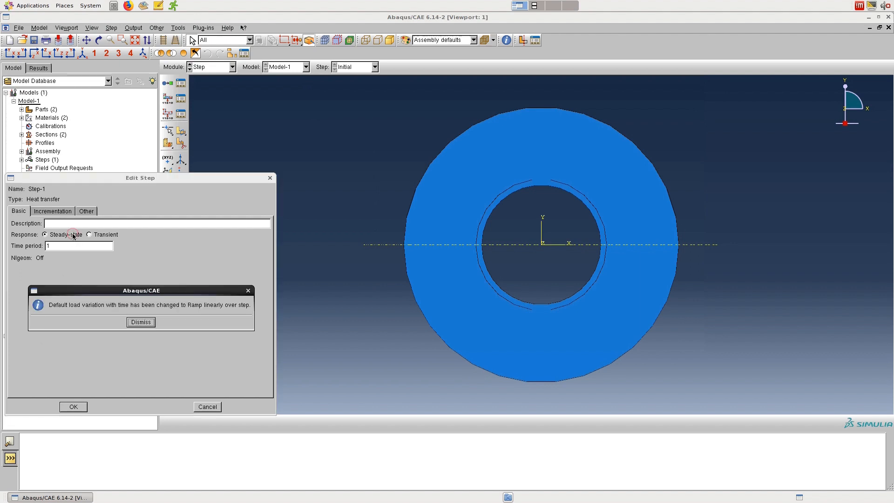
left_click(141, 322)
Step: Change the initial increment size of the heat transfer step under automatic incrementation and save the step
left_click(53, 212)
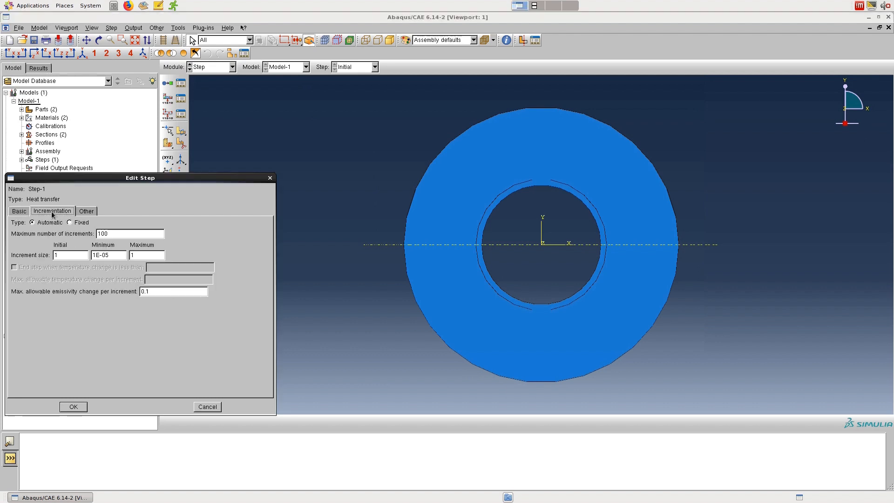
left_click(61, 255)
key("BackSpace")
type("0")
left_click(73, 406)
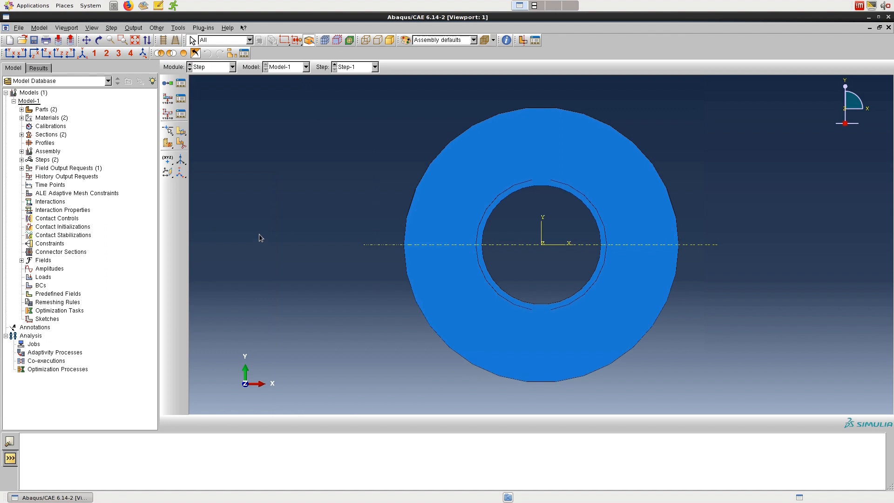
Step: Create a surface named InsulationInner on the Insulation part from both halves of its inner circular edge
left_click(204, 68)
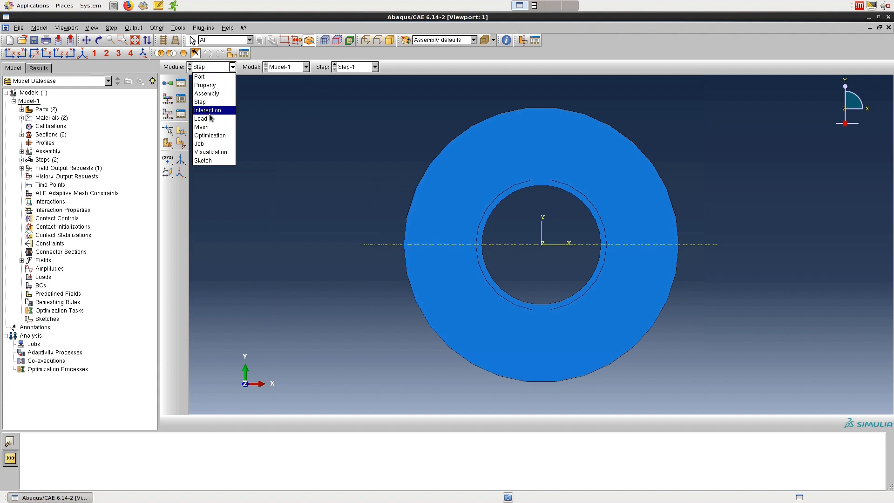
left_click(22, 111)
left_click(21, 109)
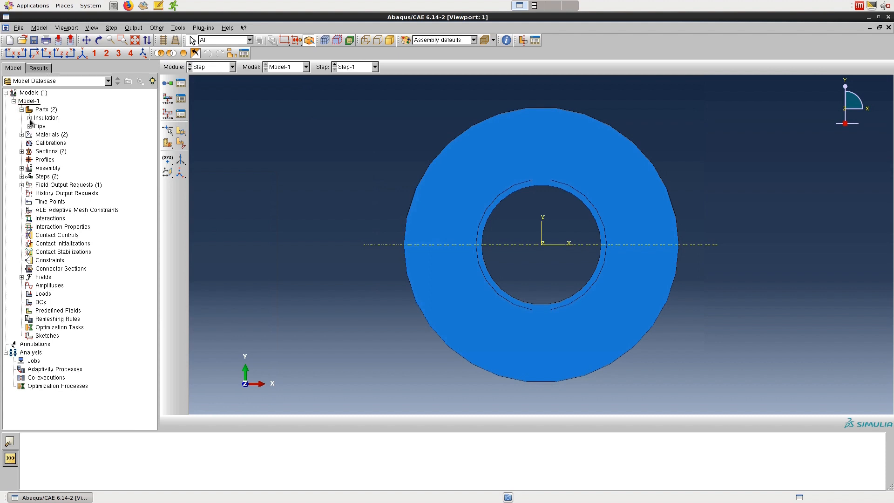
left_click(29, 118)
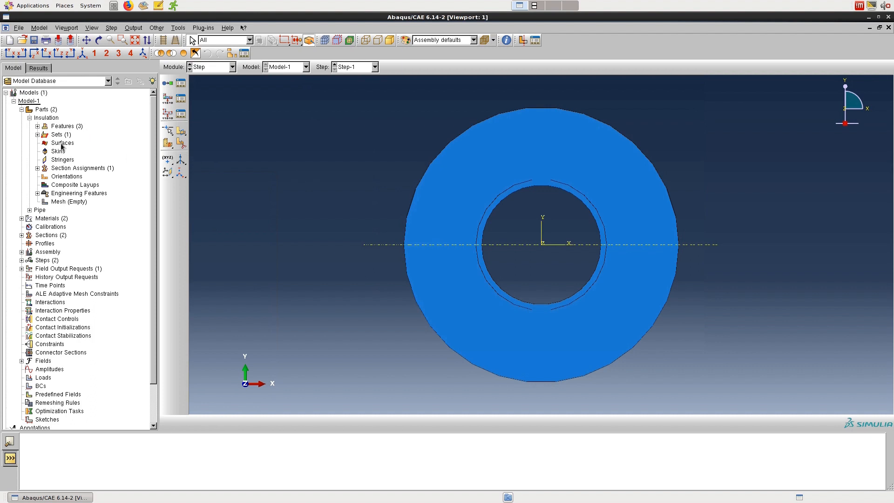
right_click(62, 146)
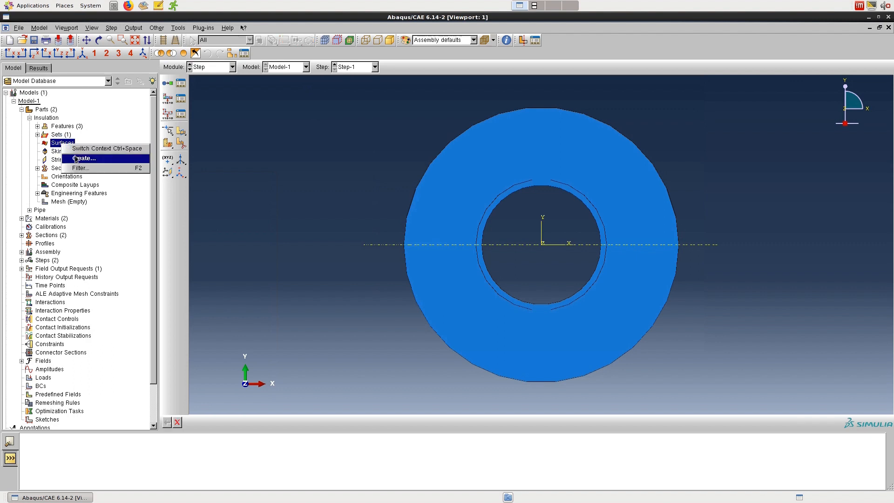
left_click(75, 157)
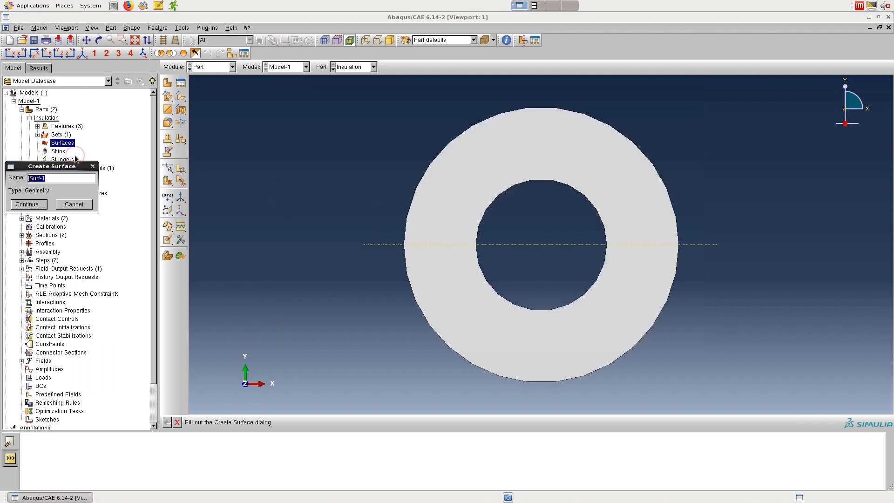
type("InsulationInner")
left_click(36, 205)
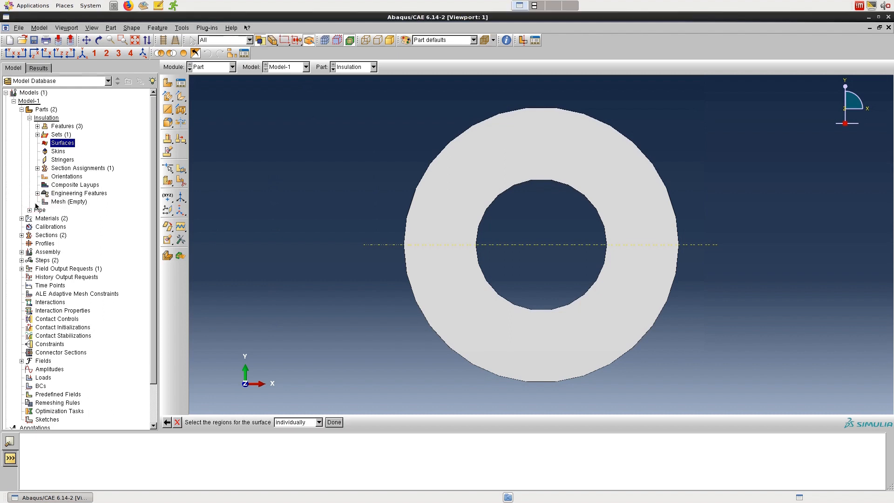
left_click(482, 224)
left_click(477, 254, "shift")
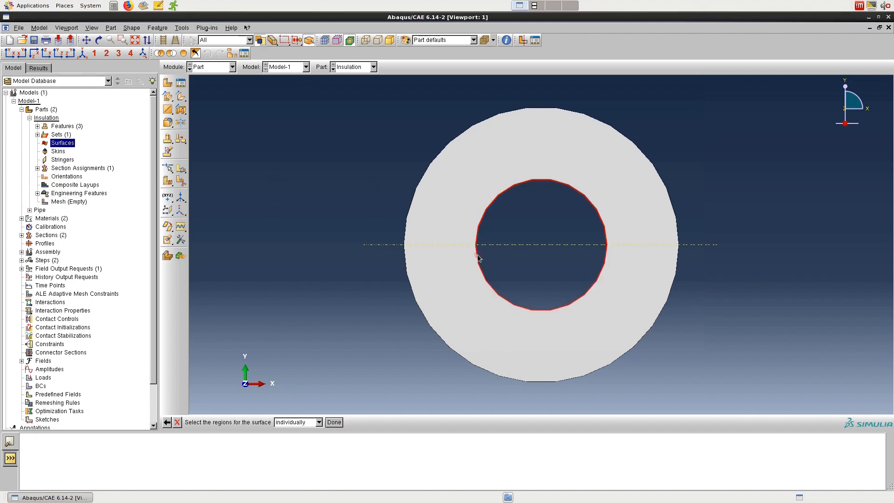
left_click(334, 422)
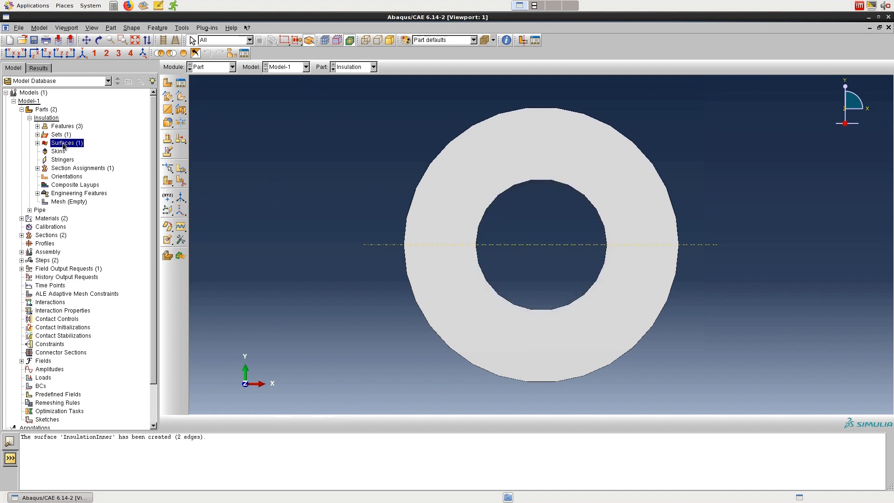
Step: Create a surface named InsulationOuter on the Insulation part from both halves of its outer circular edge
right_click(64, 145)
left_click(72, 160)
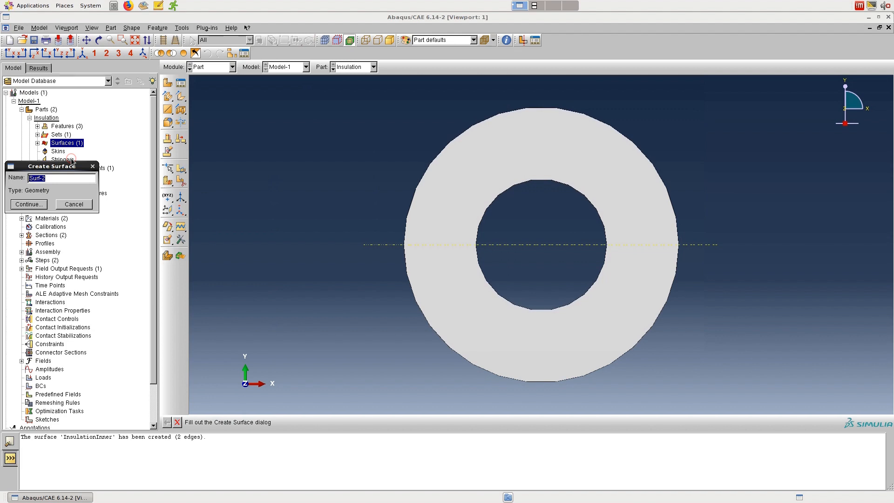
type("InsulationOute")
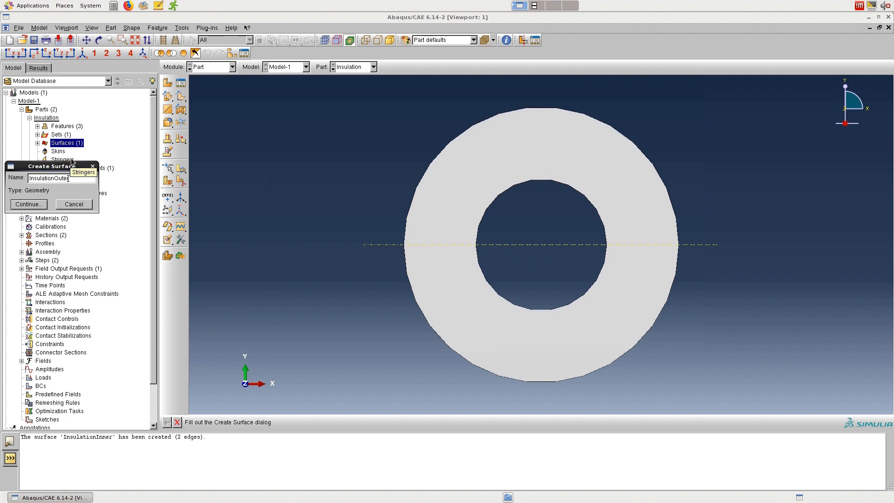
type("r")
left_click(37, 204)
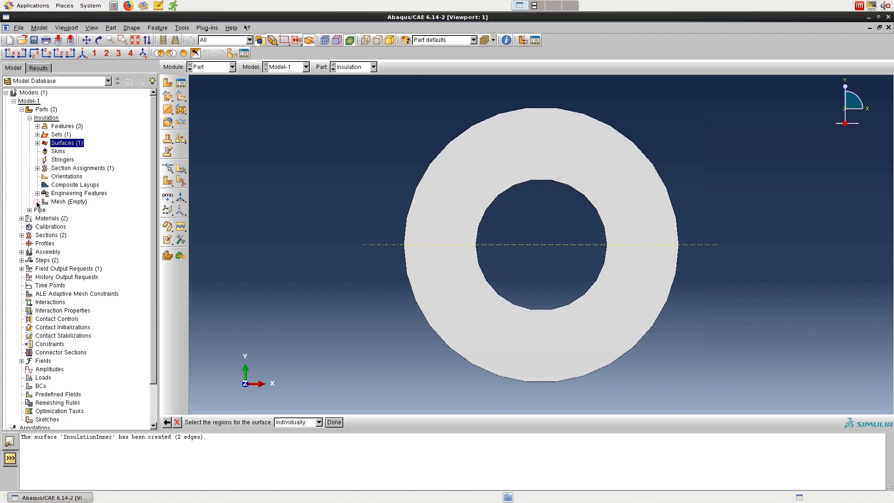
left_click(439, 156)
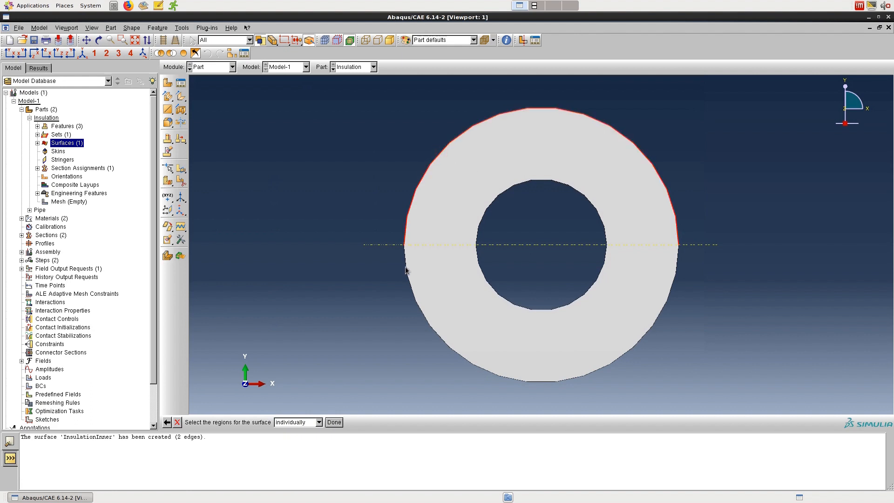
left_click(405, 267, "shift")
left_click(334, 422)
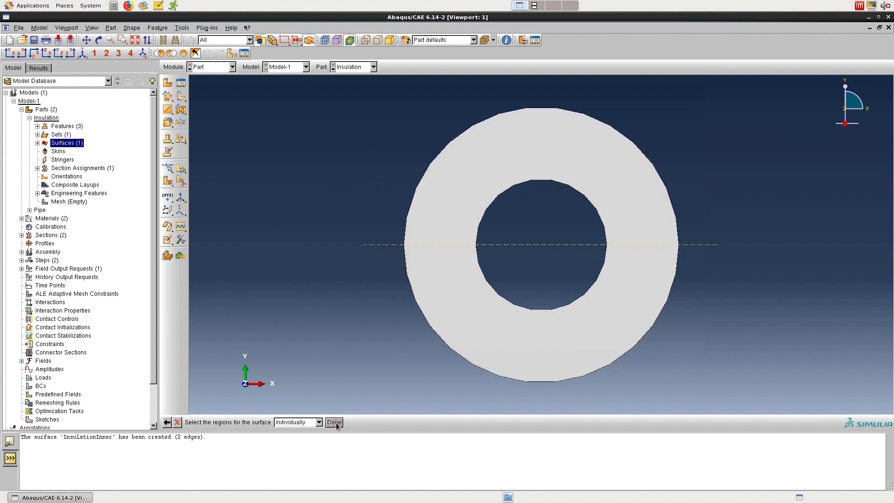
Step: Switch to the Pipe part and create a surface named PipeInner from both halves of its inner circular edge
left_click(333, 70)
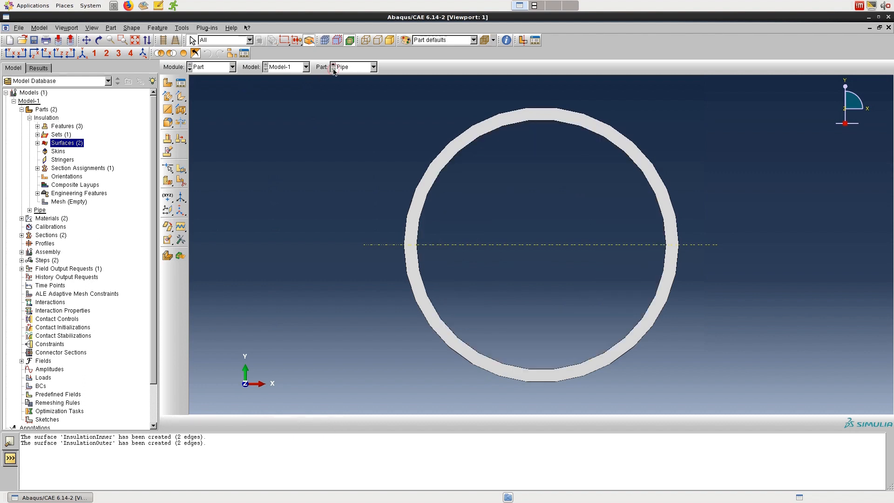
left_click(29, 118)
left_click(29, 126)
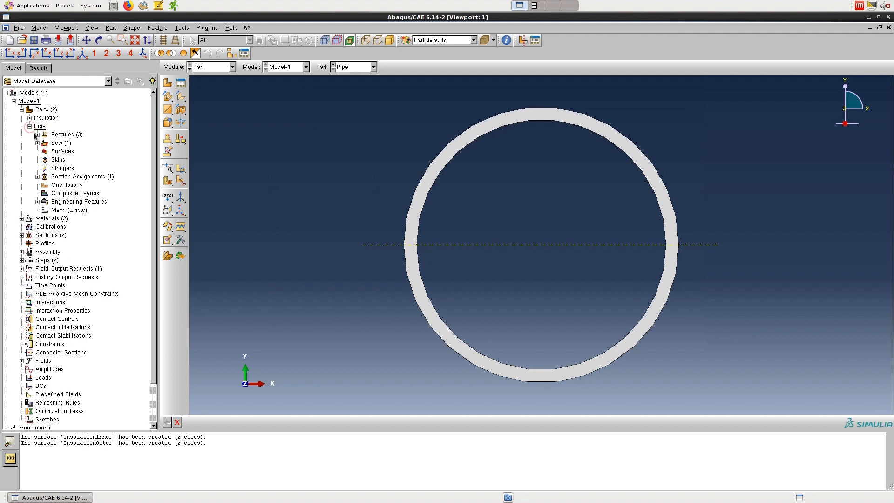
right_click(59, 153)
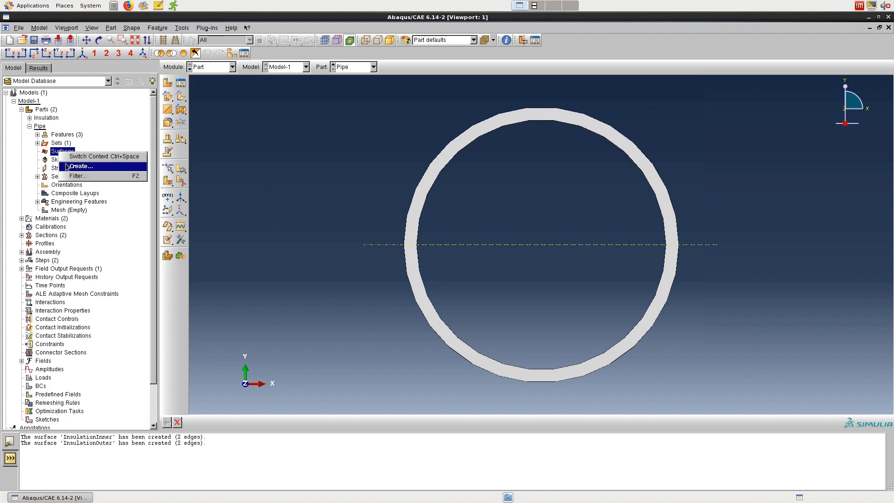
left_click(75, 166)
type("PipeInner")
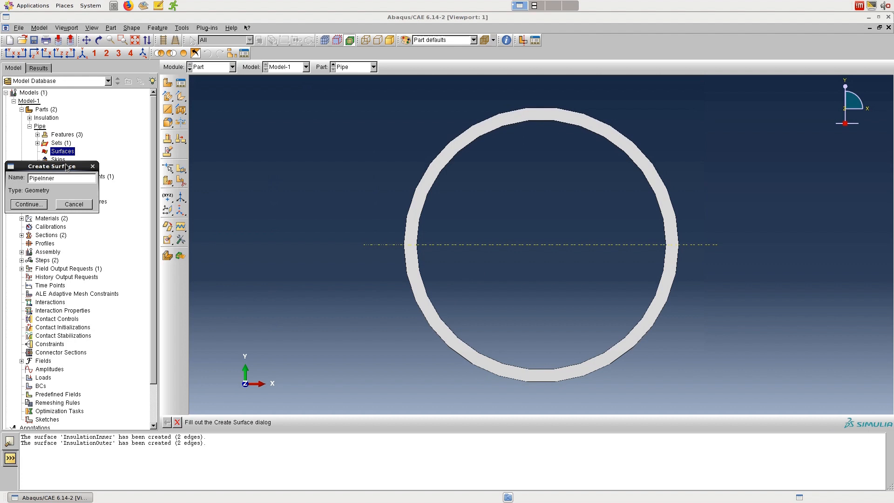
left_click(33, 206)
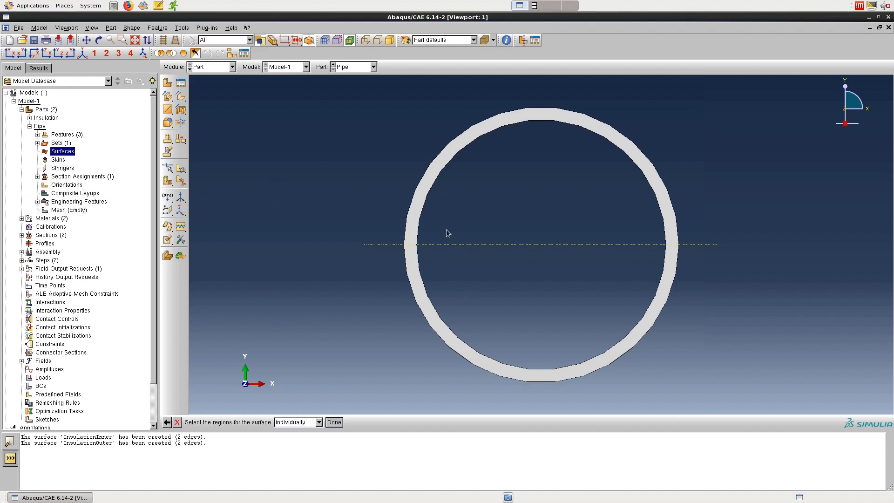
left_click(420, 220)
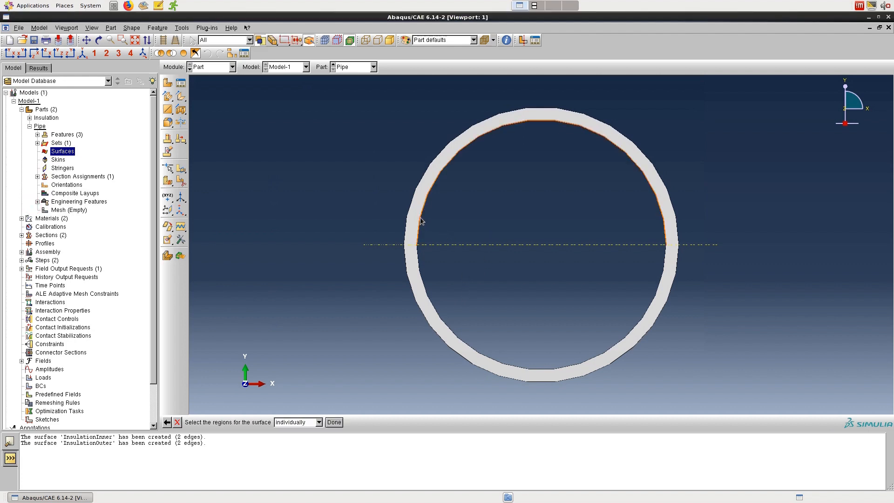
left_click(419, 257, "shift")
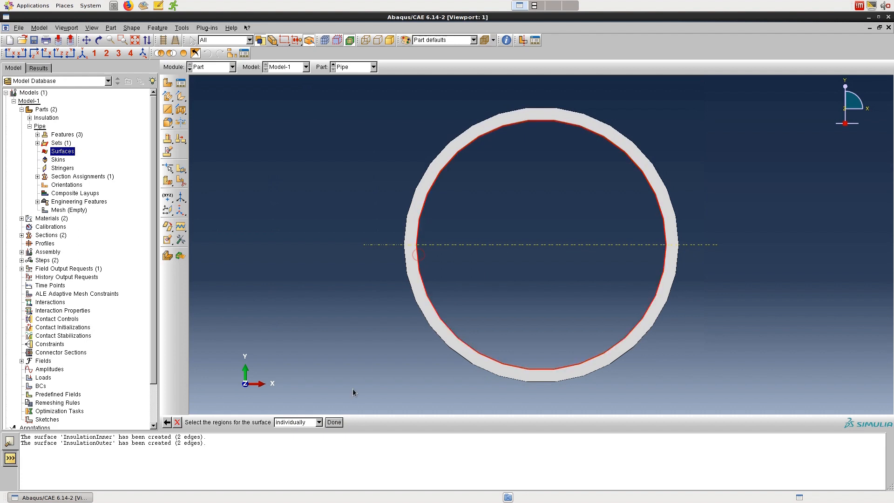
left_click(334, 421)
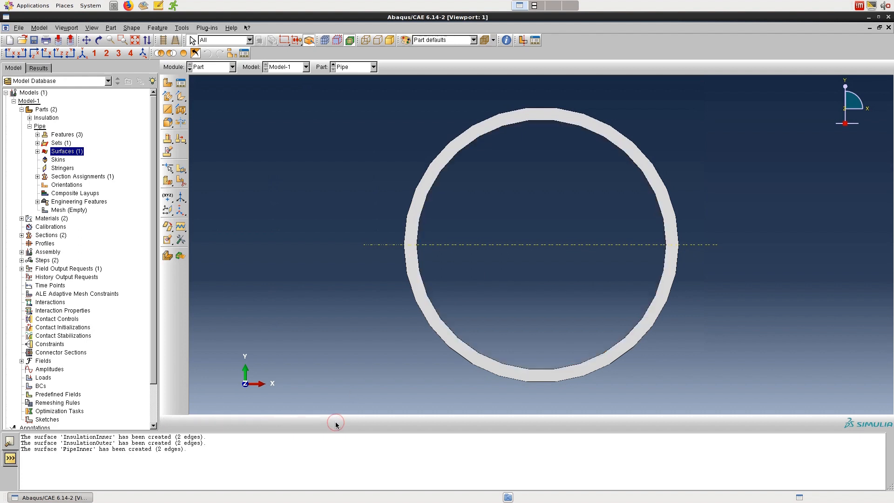
Step: Create a surface named PipeOuter on the Pipe part from both halves of its outer circular edge
right_click(75, 154)
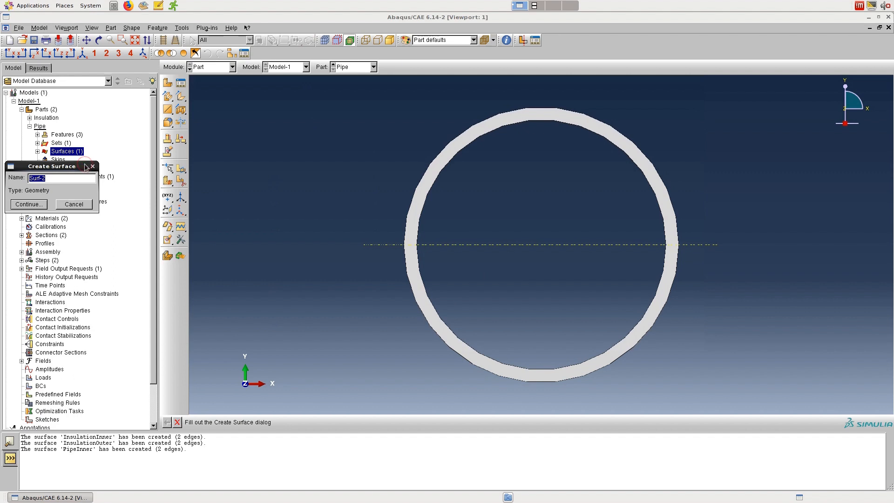
type("PipeOuter")
left_click(41, 206)
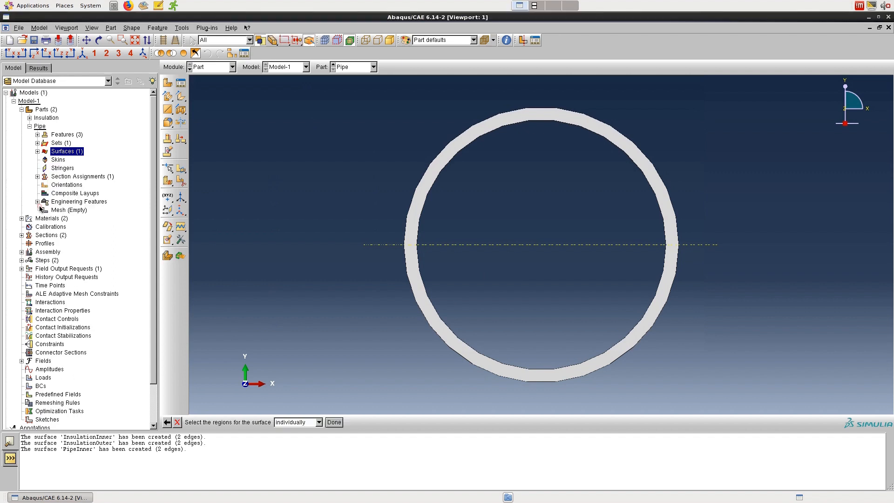
left_click(424, 176)
left_click(404, 259, "shift")
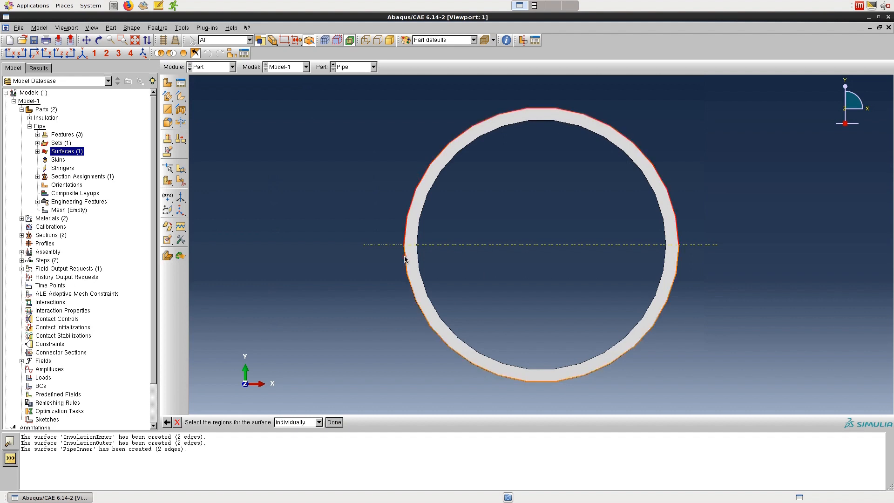
left_click(334, 422)
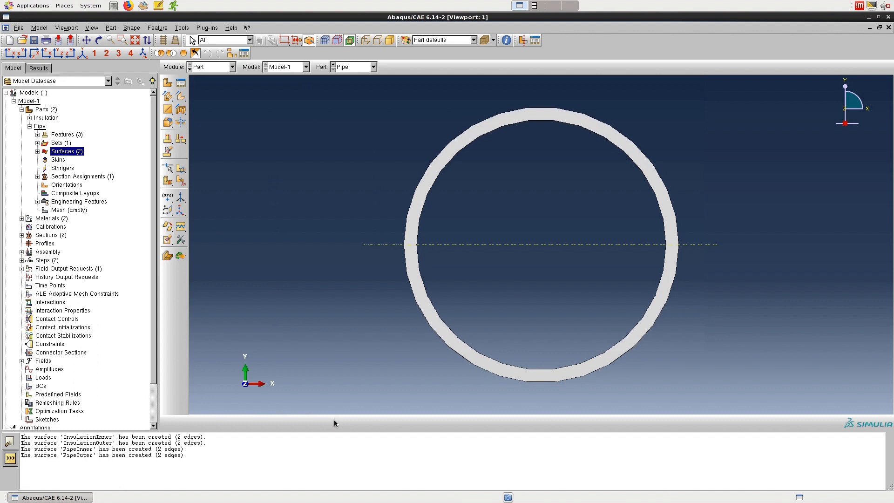
Step: In the Interaction module, create a tie constraint with Pipe-1.PipeOuter as master surface and Insulation-1.InsulationInner as slave surface
left_click(208, 67)
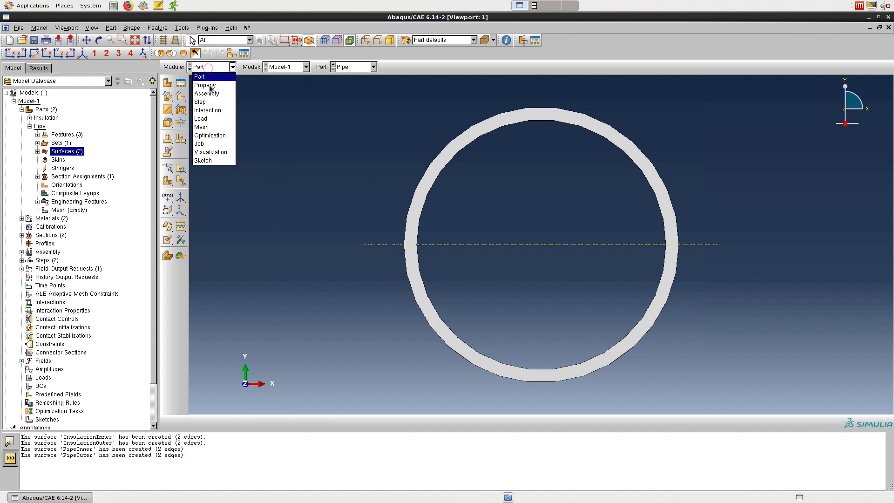
left_click(207, 110)
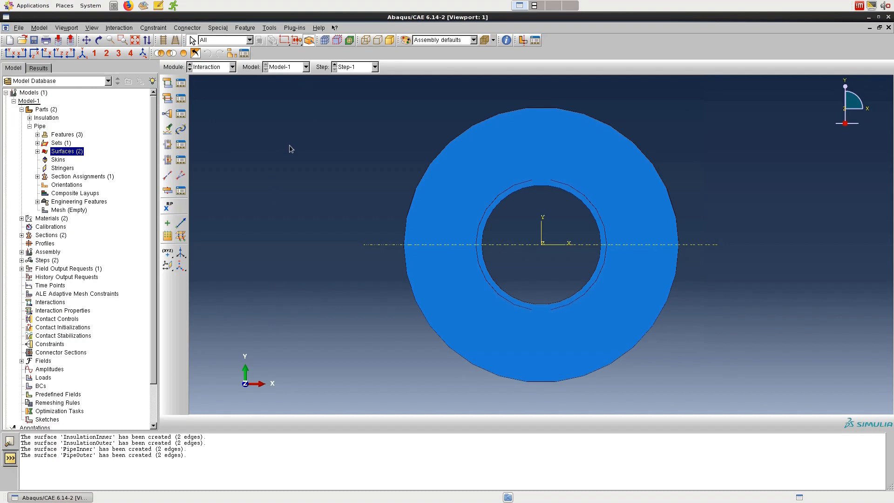
left_click(167, 114)
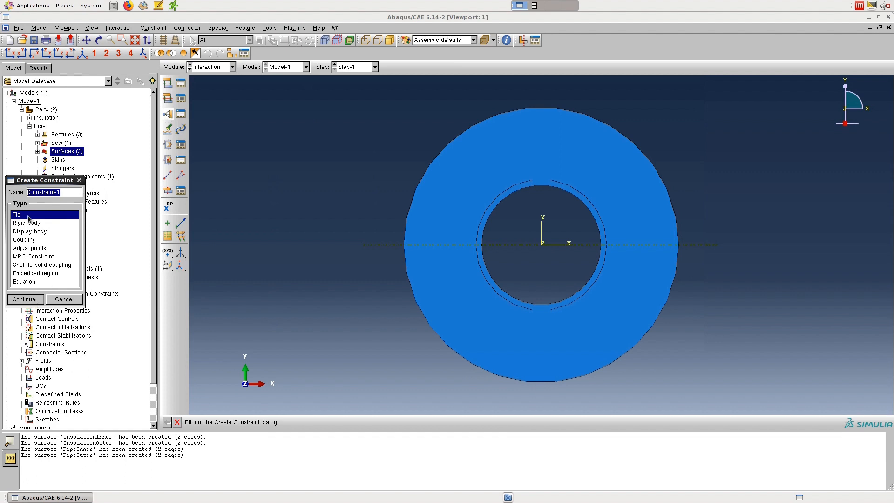
left_click(26, 299)
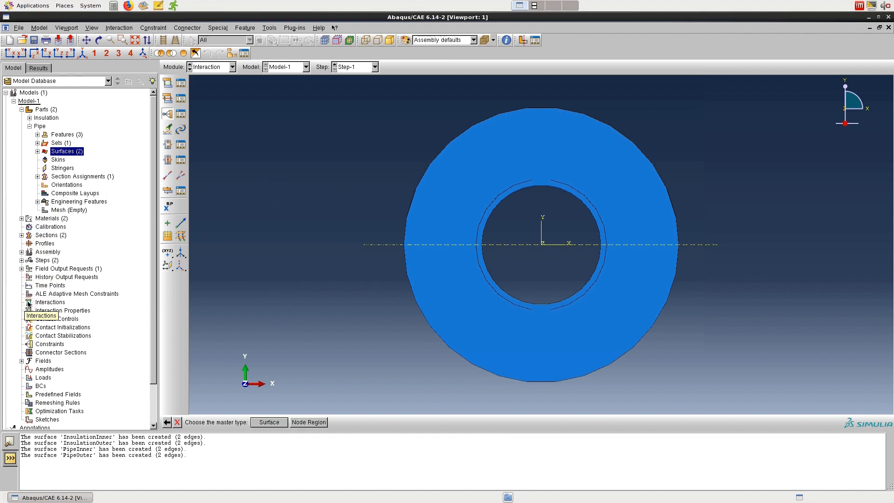
left_click(270, 422)
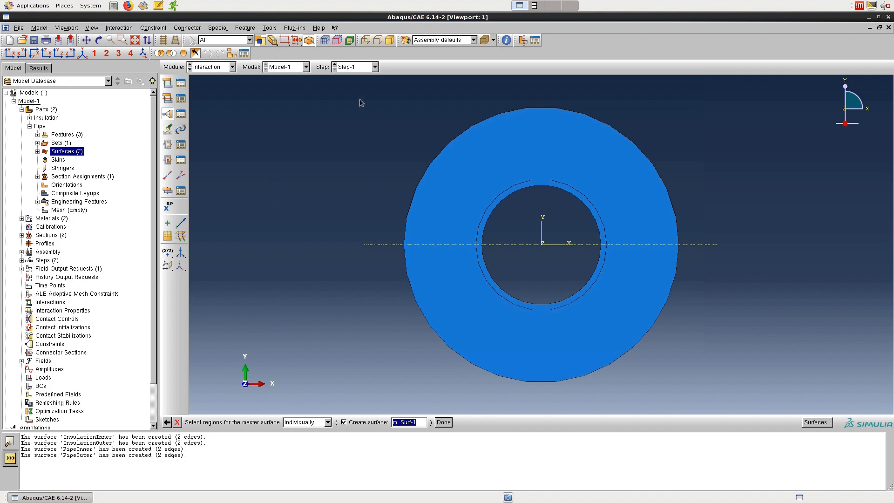
left_click(807, 422)
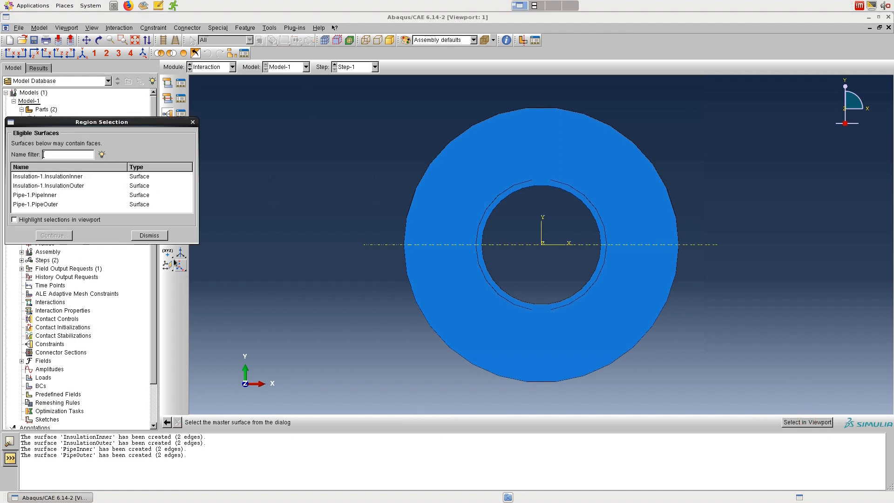
left_click(72, 221)
left_click(56, 205)
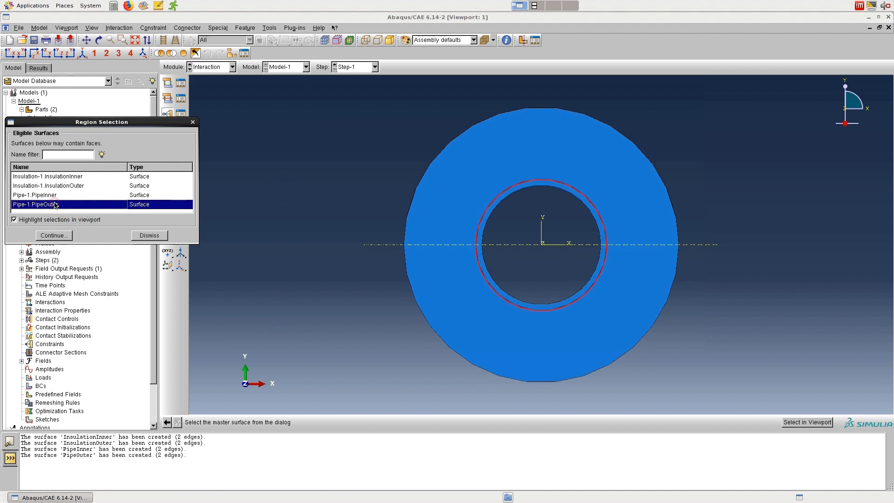
left_click(59, 238)
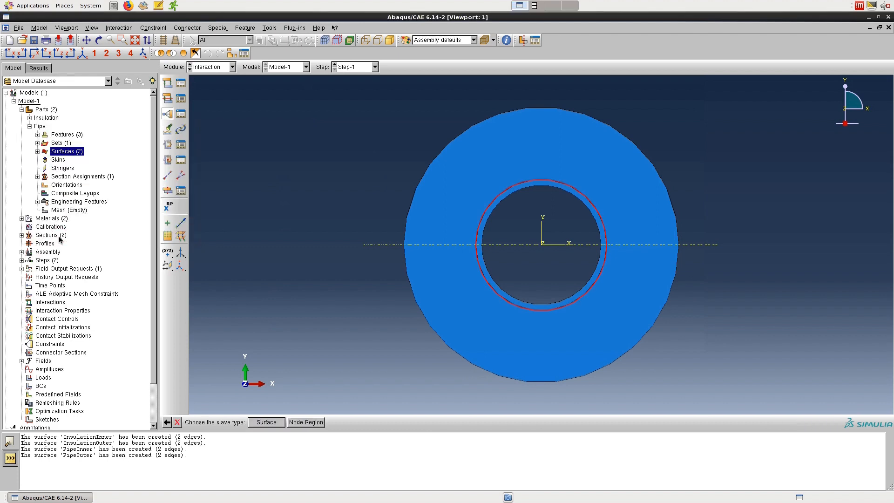
left_click(263, 424)
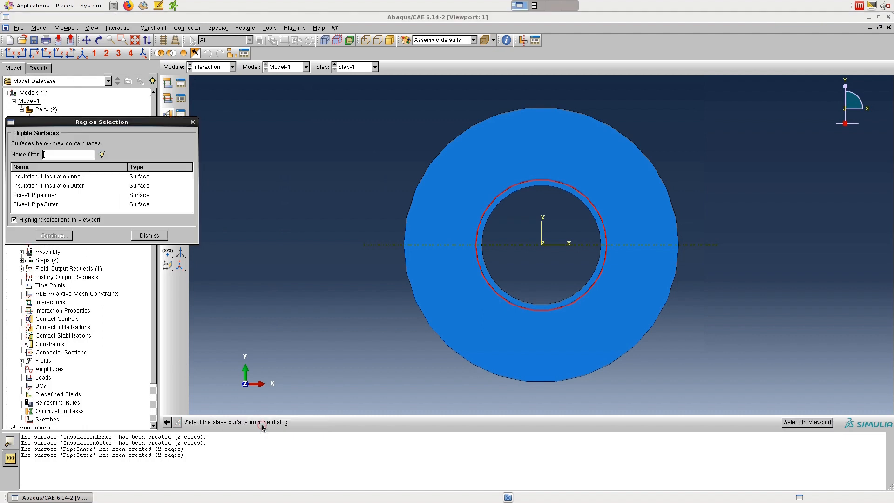
left_click(83, 177)
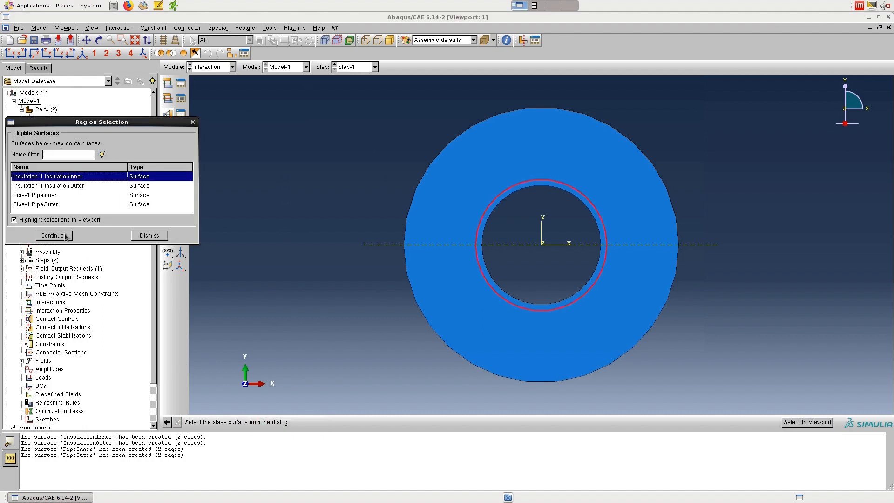
left_click(66, 236)
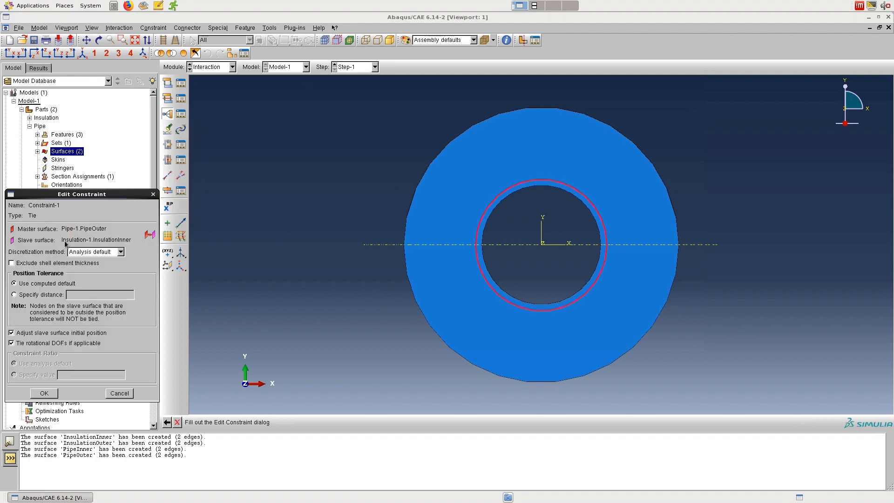
Step: Specify a position tolerance distance of 0.06 for the tie, disable adjusting the slave surface initial position, and save the constraint
left_click(52, 298)
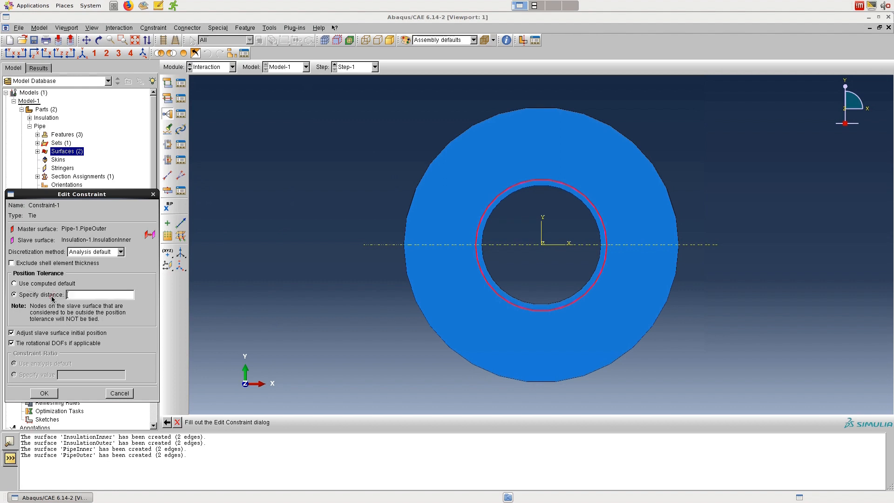
type("0")
type(".06")
left_click(65, 333)
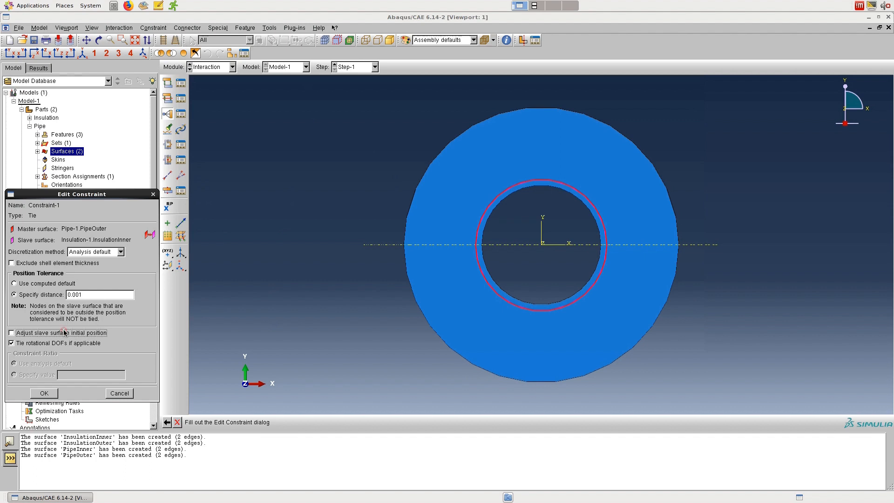
left_click(53, 394)
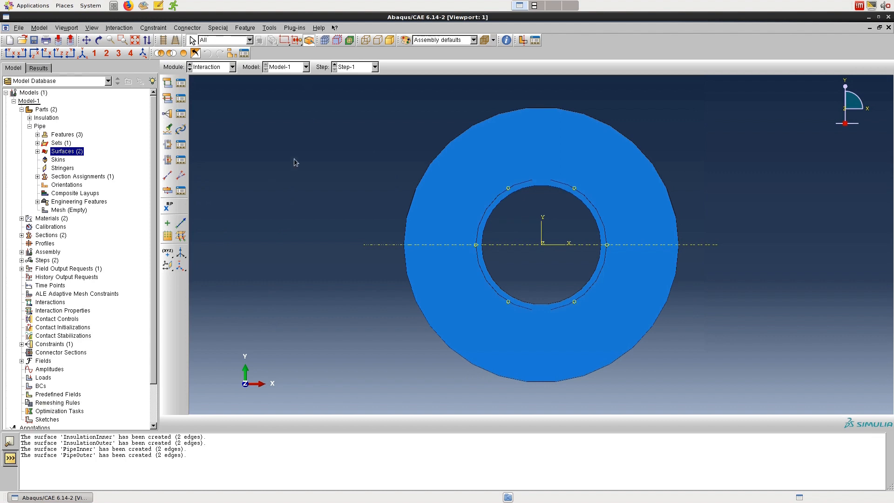
Step: Create a surface film condition named Int-Insulation in Step-1 on the Insulation-1.InsulationOuter surface
left_click(167, 84)
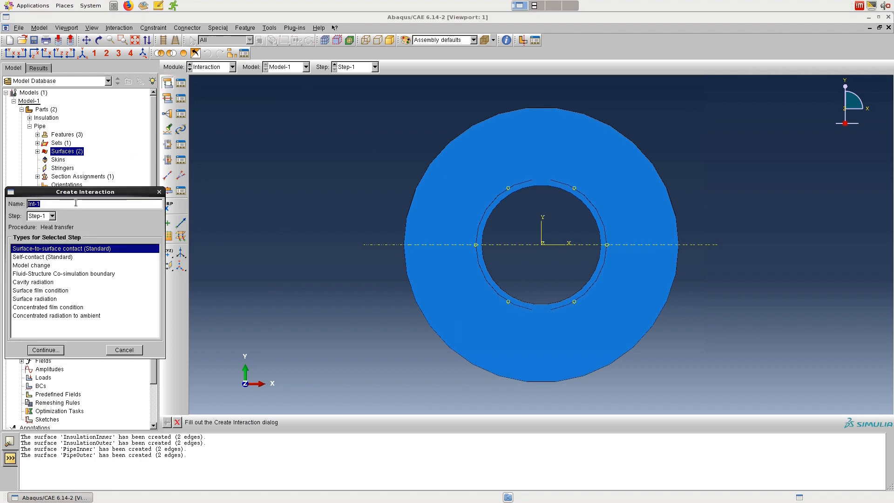
left_click(75, 204)
key("BackSpace")
type("Insulation")
left_click(49, 290)
left_click(46, 350)
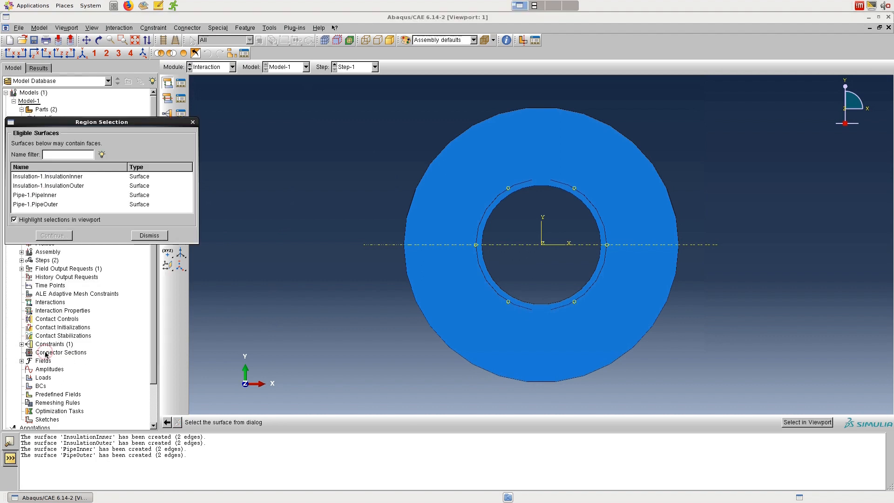
left_click(71, 187)
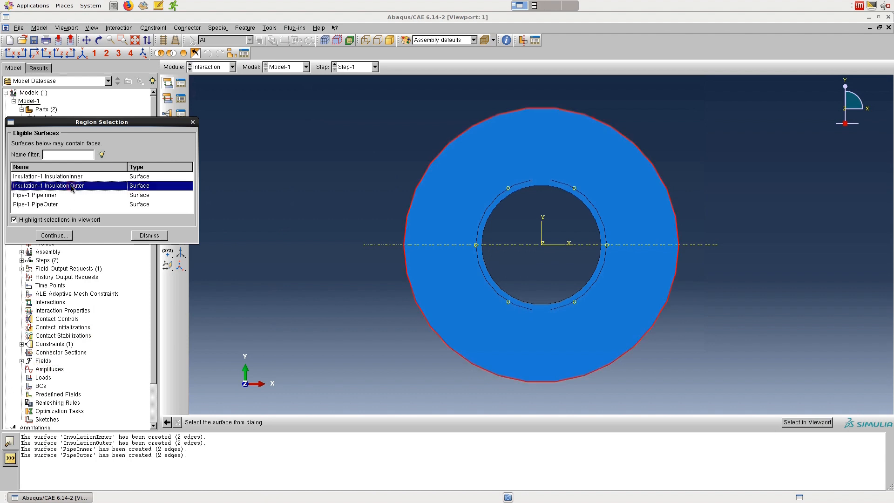
left_click(68, 236)
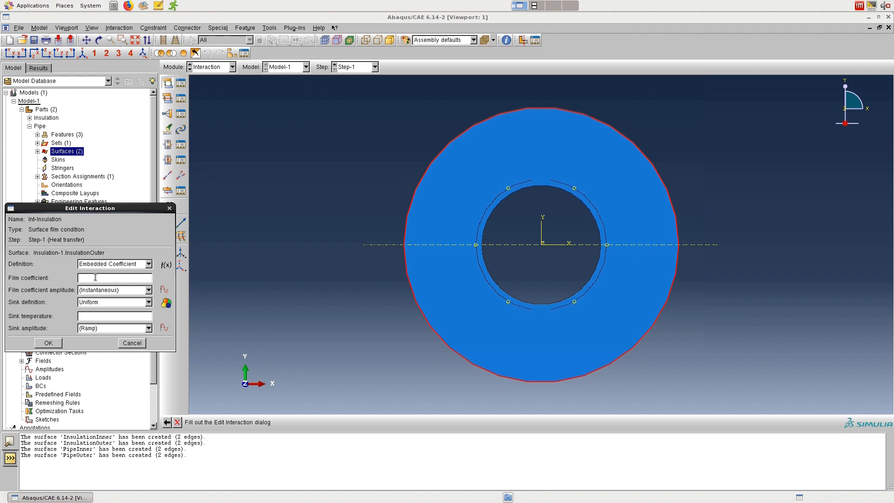
Step: Set the film coefficient of Int-Insulation to 16 and its sink temperature to 5, and save the interaction
left_click(95, 278)
type("16")
type("5")
left_click(50, 343)
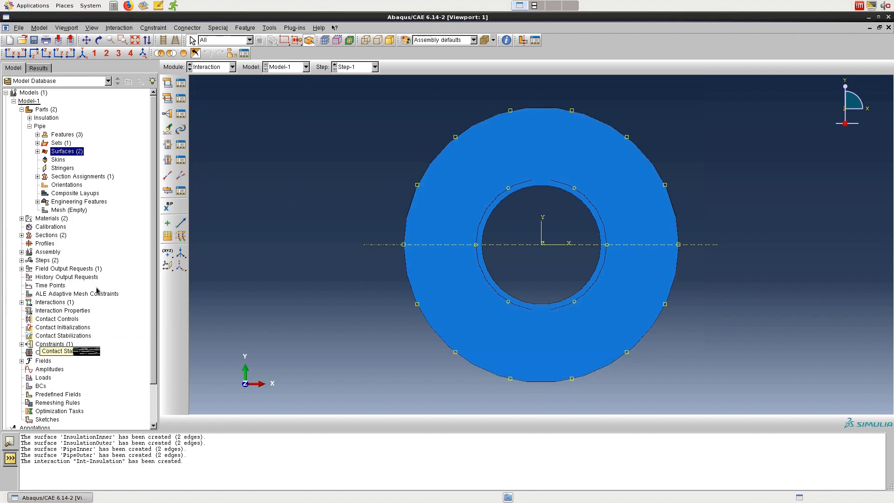
Step: Create a second surface film condition named Int-Pipe in Step-1 on the Pipe-1.PipeInner surface
left_click(168, 83)
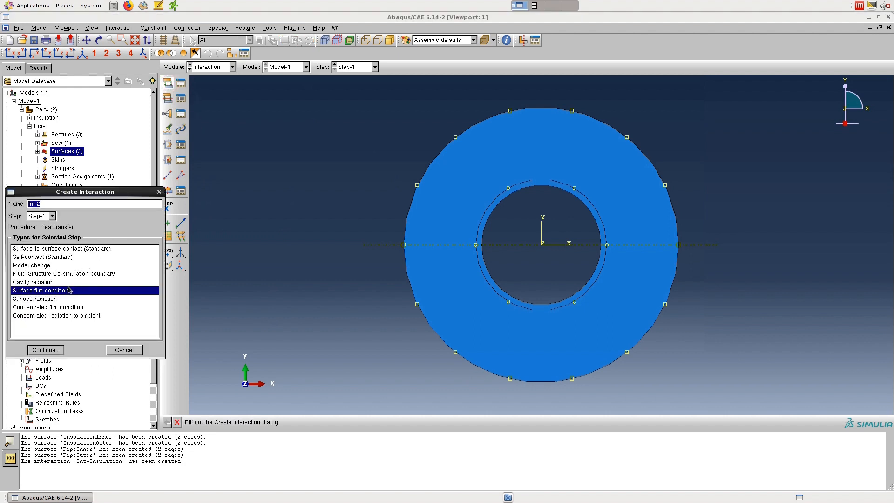
left_click(65, 203)
key("BackSpace")
type("Fipe")
left_click(50, 353)
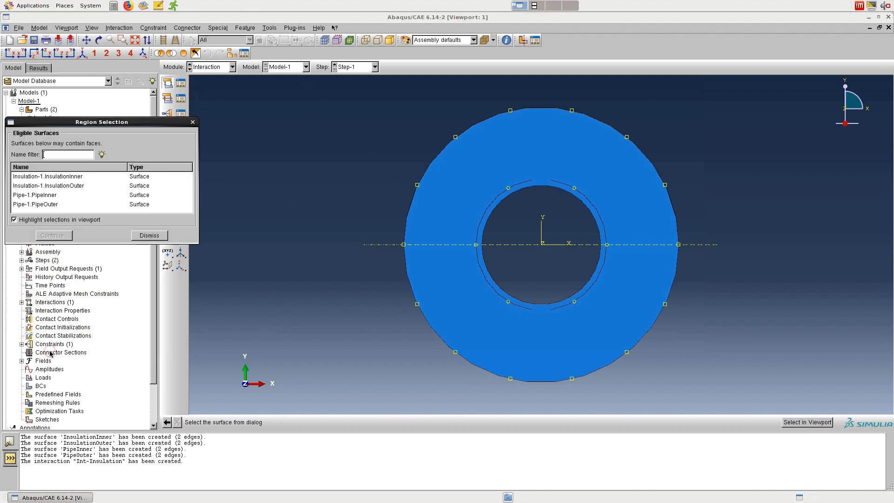
left_click(46, 195)
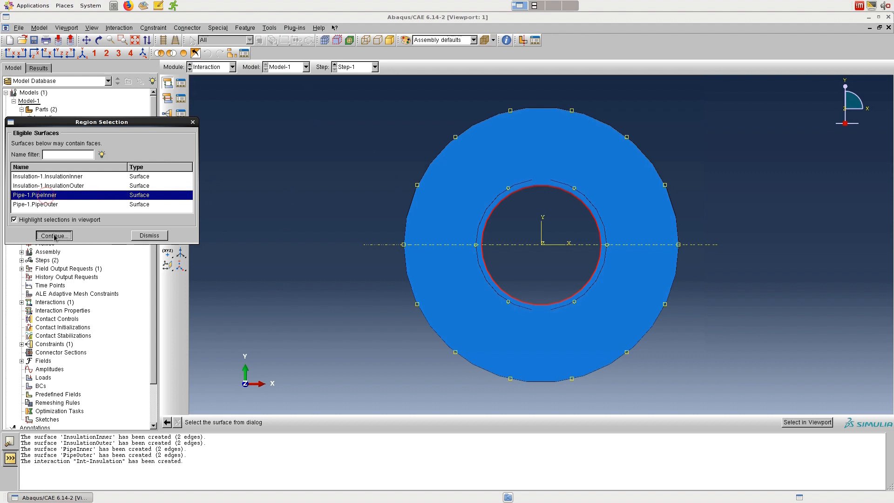
left_click(54, 236)
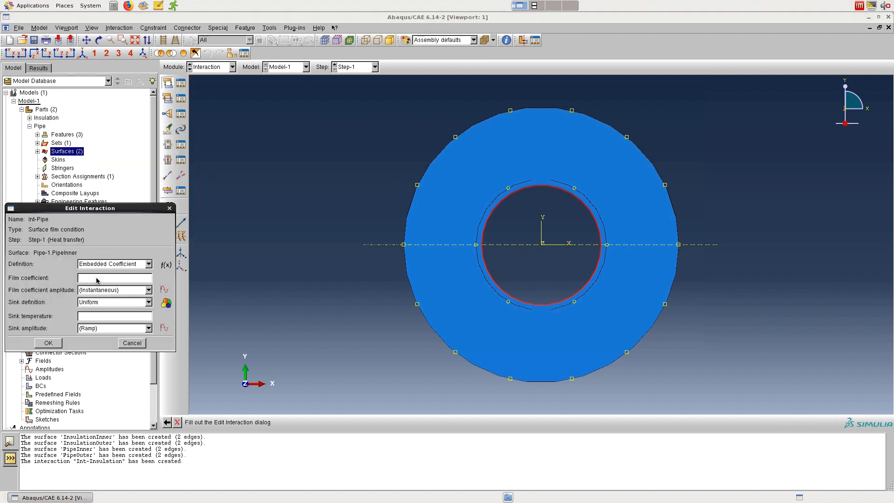
Step: Set the film coefficient of Int-Pipe to 60 and its sink temperature to 320, and save the interaction
type("60")
left_click(95, 317)
type("320")
left_click(49, 342)
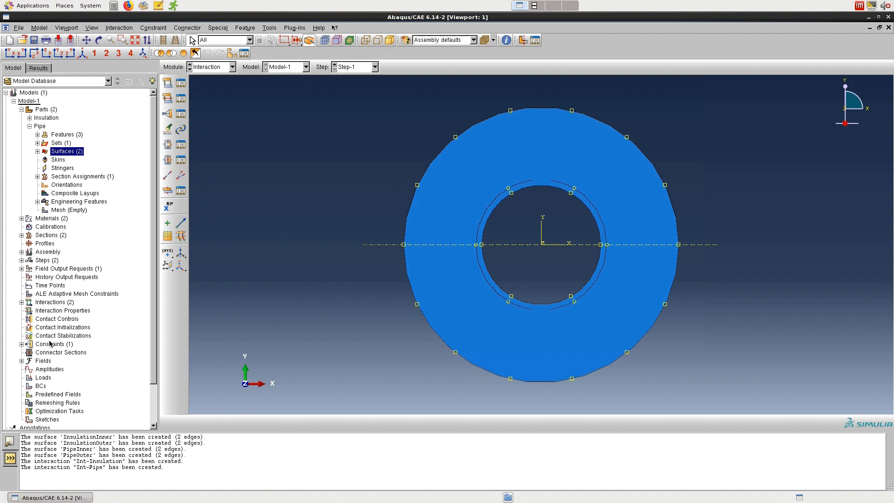
Step: In the Mesh module, switch to the Pipe part and assign global seeds with an approximate size of 0.0005
left_click(232, 67)
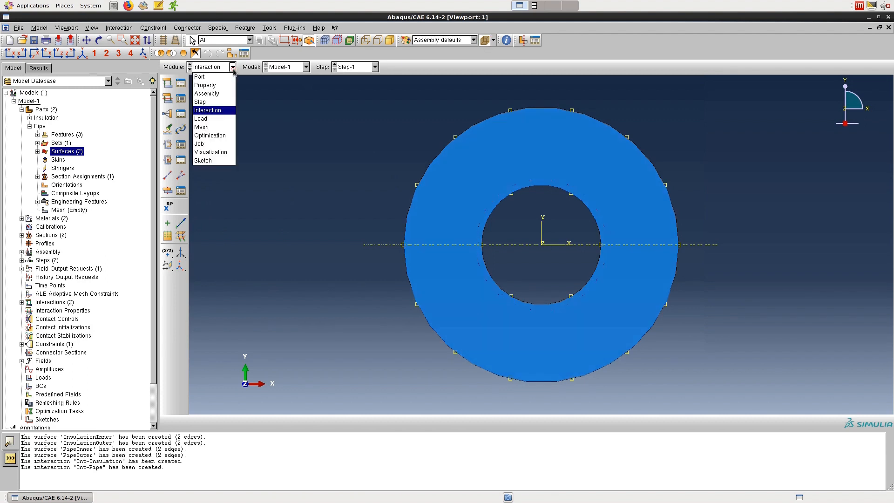
left_click(217, 119)
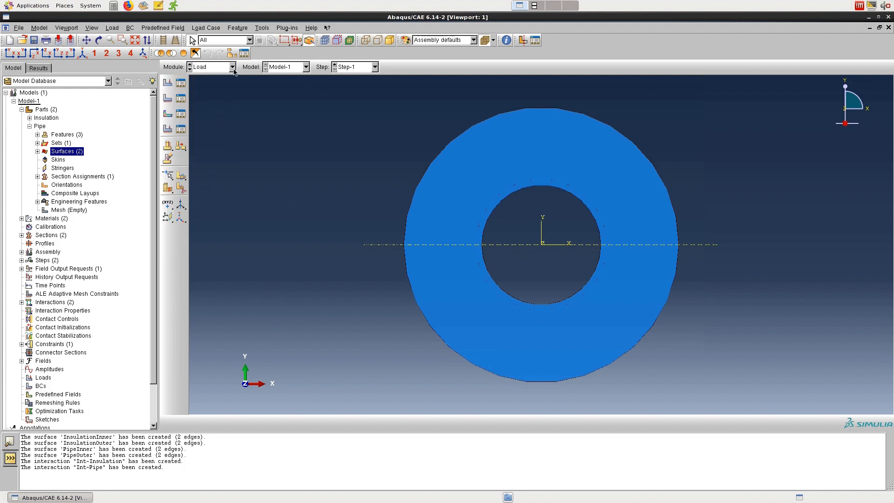
left_click(233, 72)
left_click(213, 128)
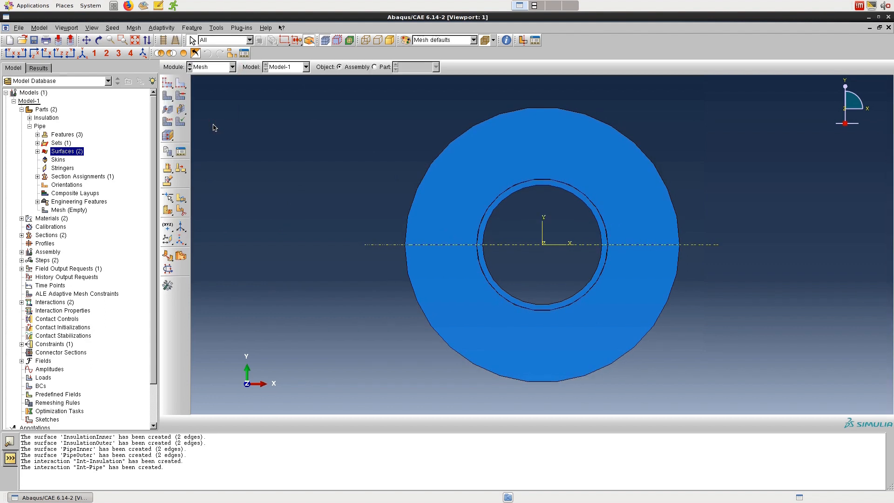
left_click(381, 67)
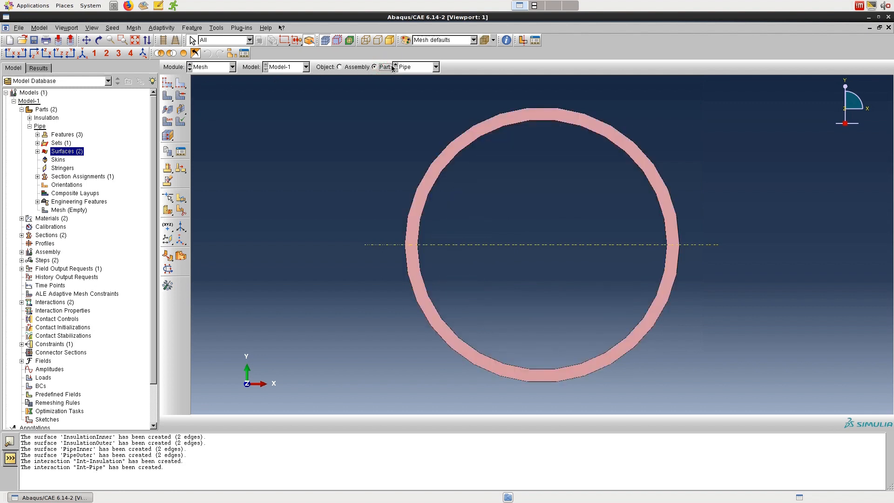
left_click(166, 87)
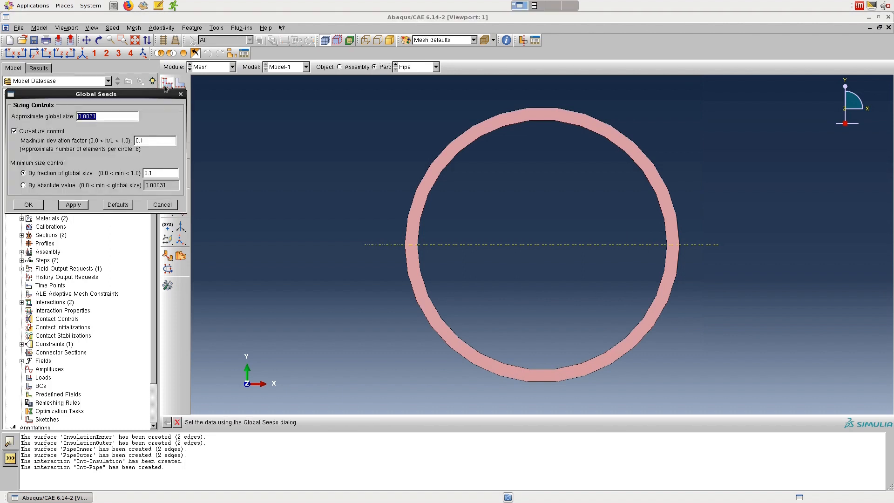
type("0.0005")
left_click(69, 205)
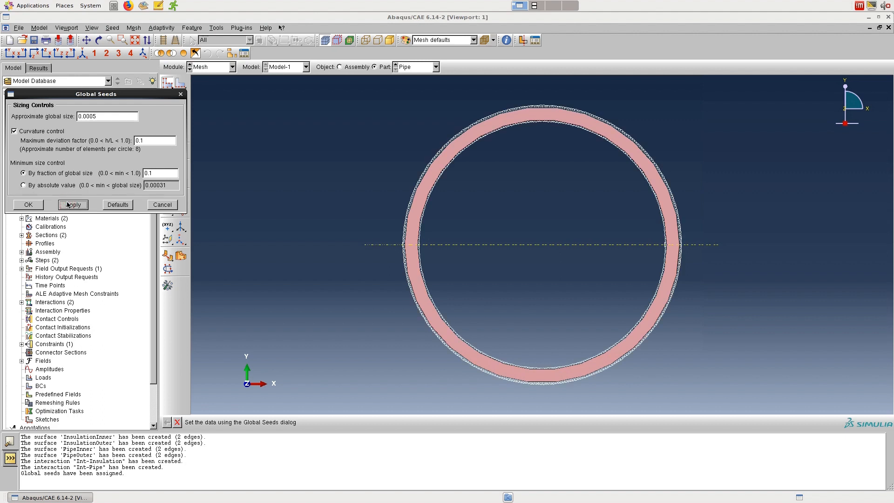
left_click(37, 207)
left_click(37, 205)
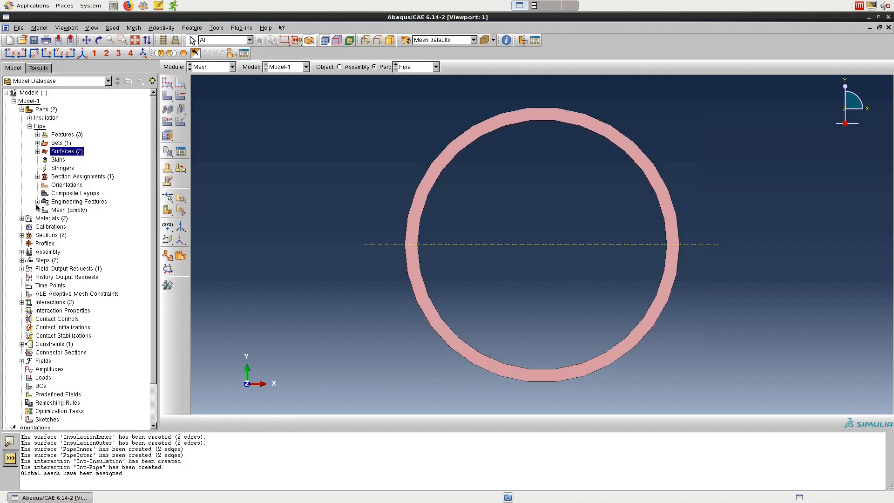
Step: Set the mesh controls of the whole Pipe part to Quad element shape with the Medial axis algorithm
left_click(133, 28)
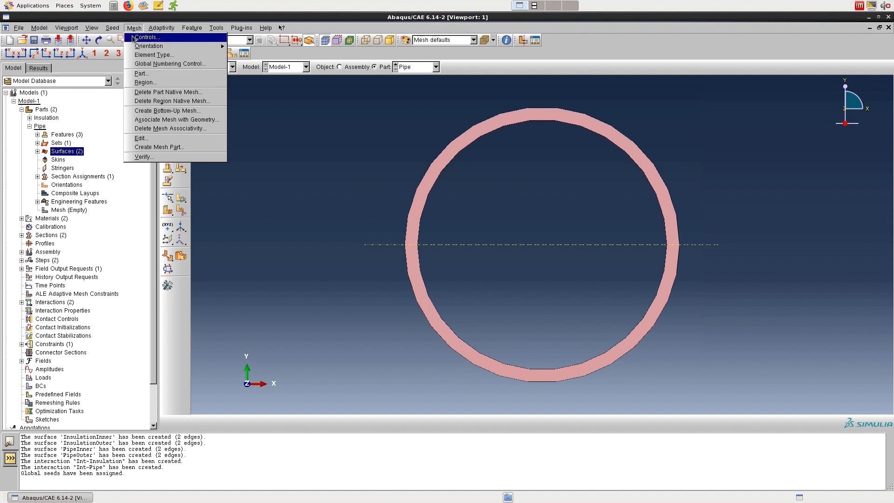
left_click(134, 37)
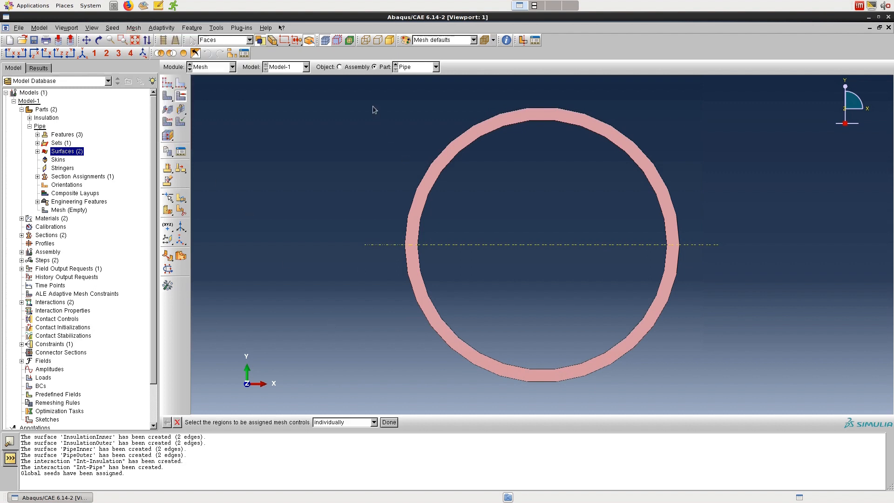
left_click_drag(369, 82, 720, 396)
left_click(389, 422)
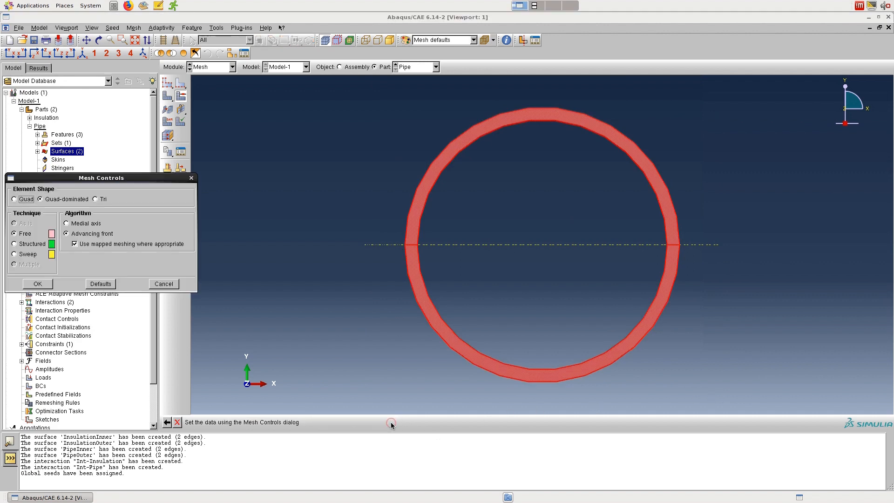
left_click(21, 199)
left_click(81, 224)
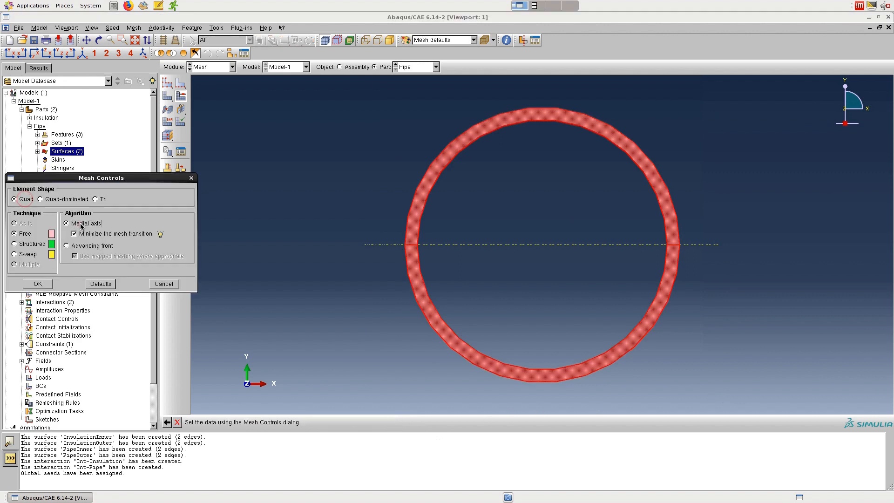
left_click(36, 284)
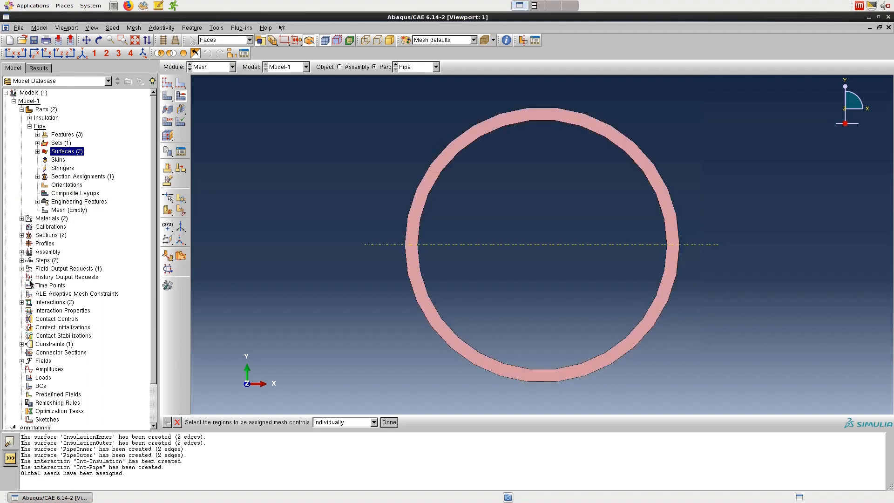
Step: Assign the standard linear Heat Transfer element type to Set-1 of the Pipe part
left_click(134, 28)
left_click(143, 54)
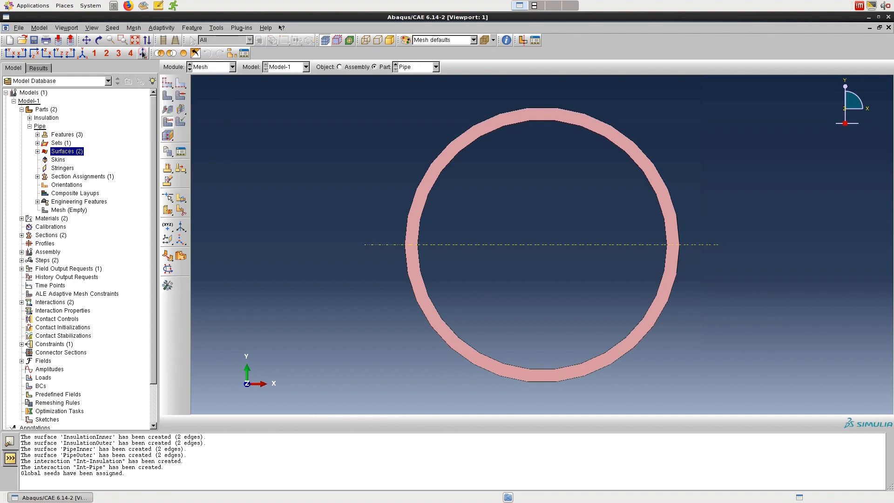
left_click(142, 53)
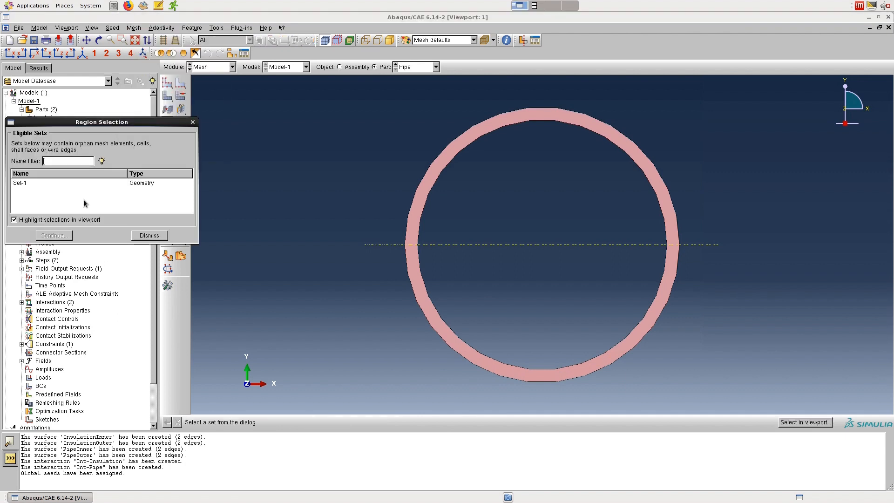
left_click(22, 183)
left_click(54, 235)
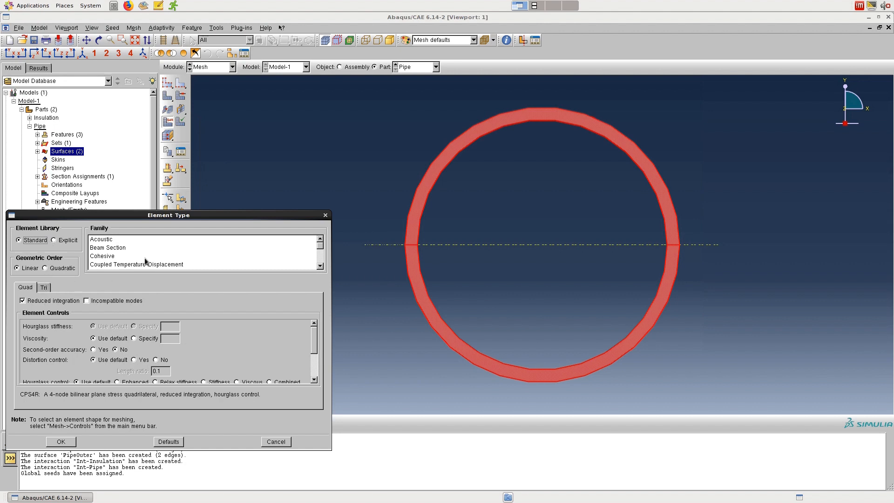
left_click_drag(319, 248, 320, 256)
left_click(147, 243)
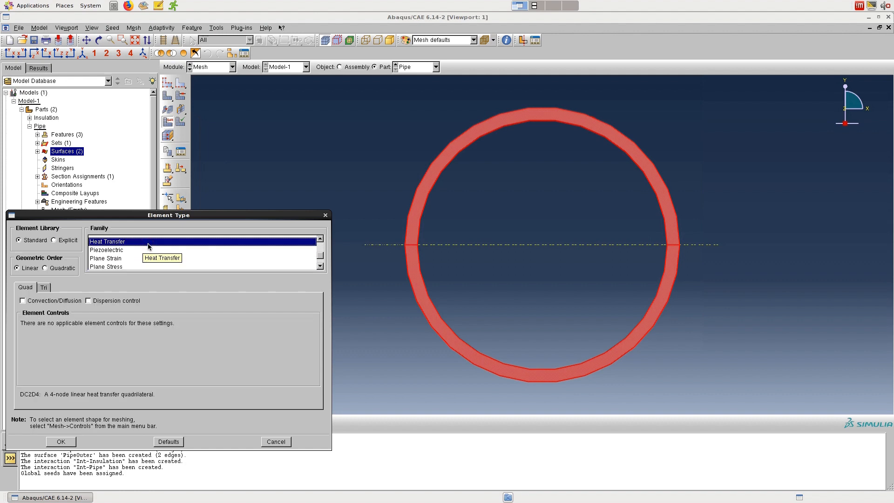
left_click(66, 441)
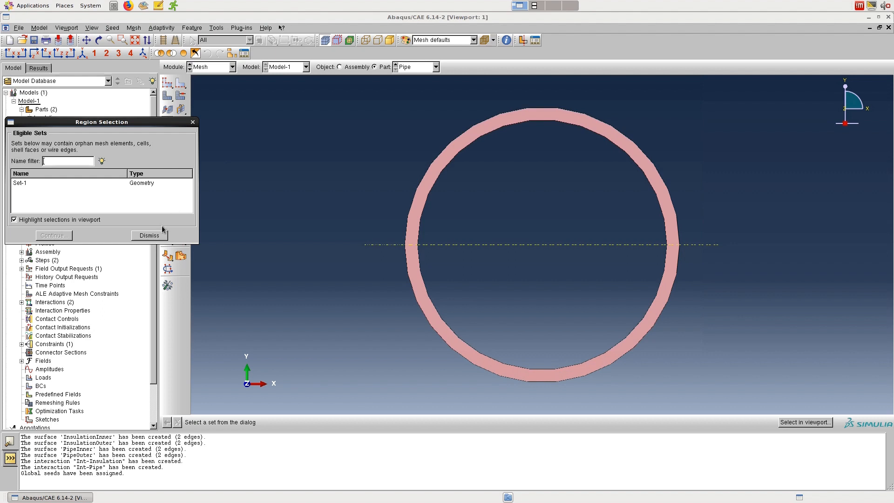
left_click(194, 123)
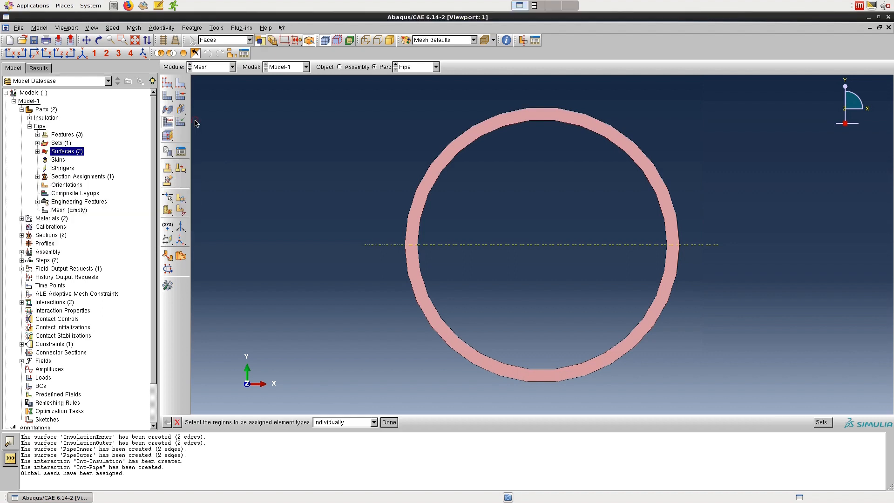
Step: Generate the mesh on the Pipe part and turn on translucency to see the element edges
left_click(168, 97)
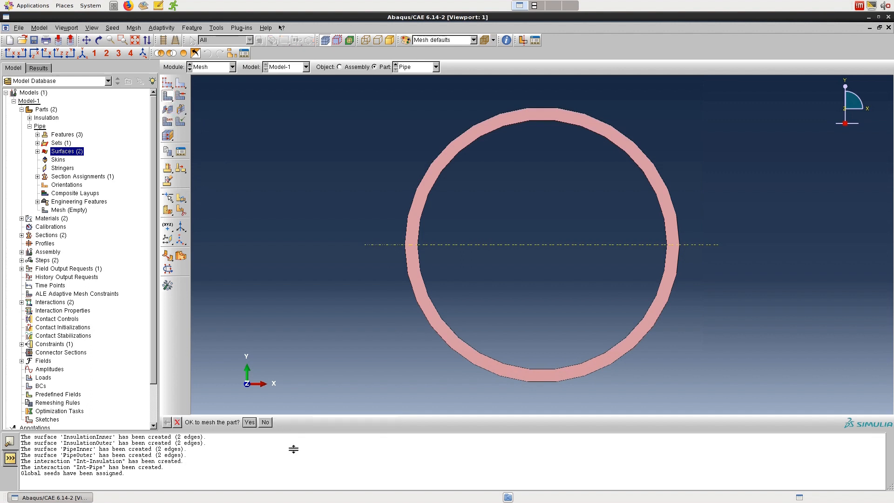
left_click(246, 424)
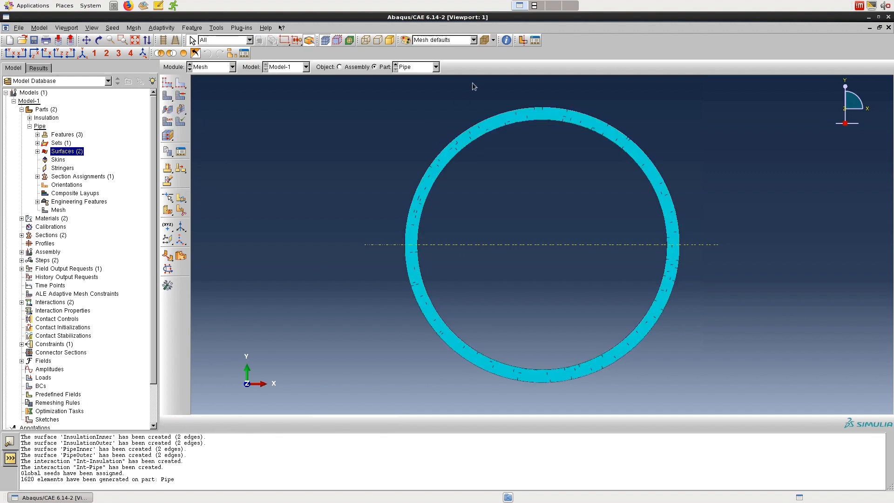
left_click(484, 40)
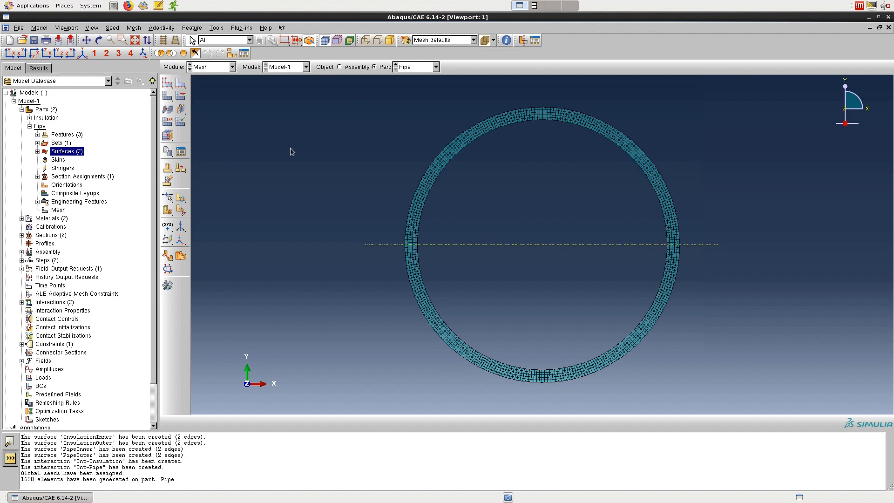
Step: Switch to the Insulation part and make its display opaque again
left_click(394, 65)
left_click(493, 41)
left_click_drag(497, 58, 498, 50)
Step: Assign global seeds with an approximate size of 0.005 to the Insulation part
left_click(167, 84)
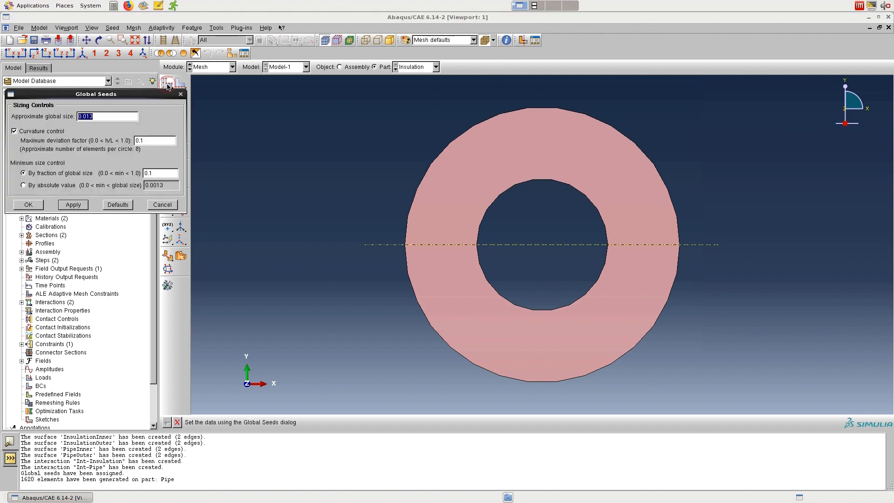
type("0.005")
left_click(73, 205)
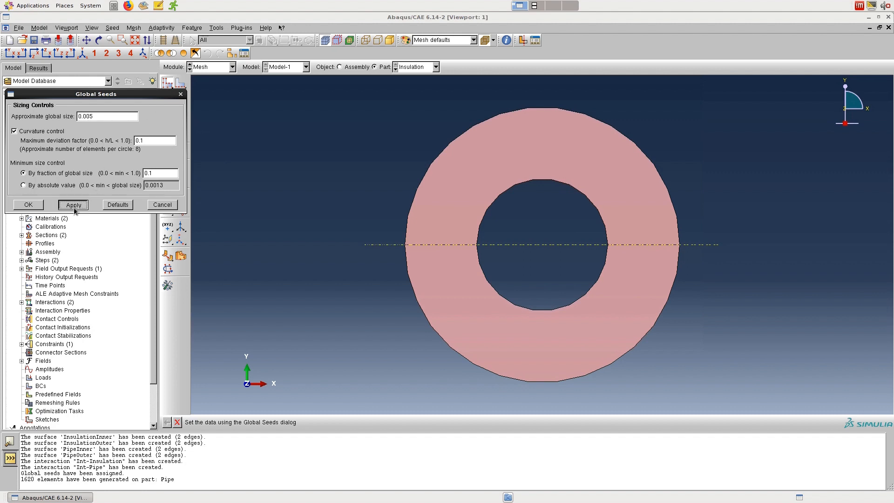
left_click(28, 205)
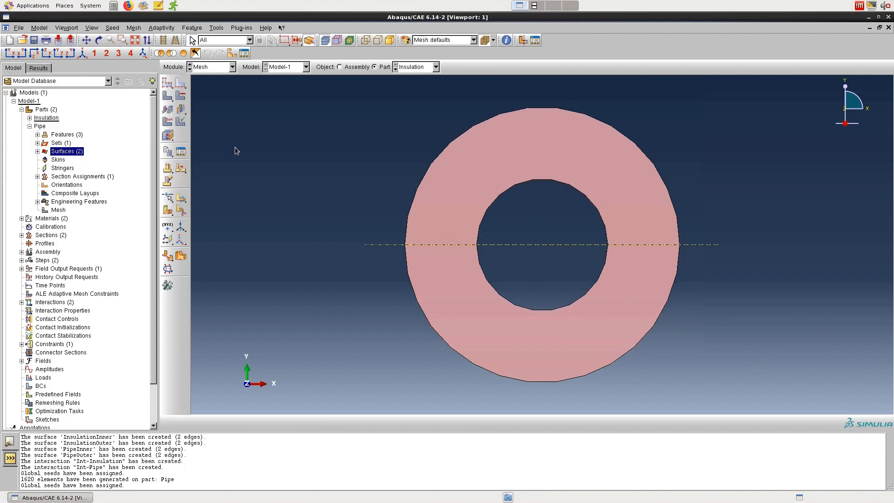
Step: Set the mesh controls of the whole Insulation part to Quad element shape with the Medial axis algorithm
left_click(137, 31)
left_click(139, 36)
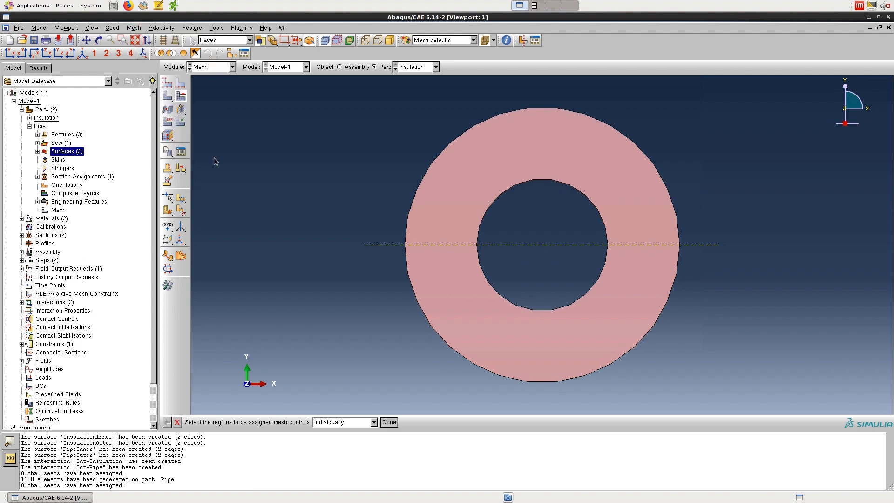
left_click_drag(376, 86, 707, 405)
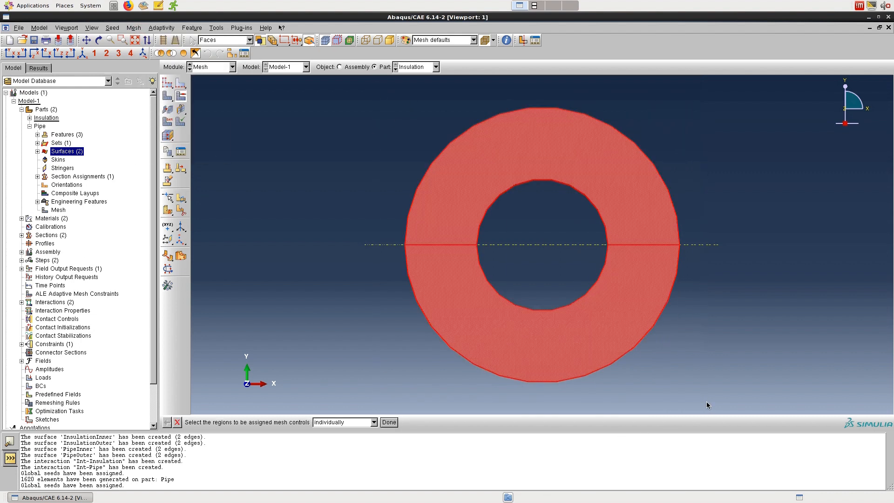
left_click(393, 421)
left_click(15, 199)
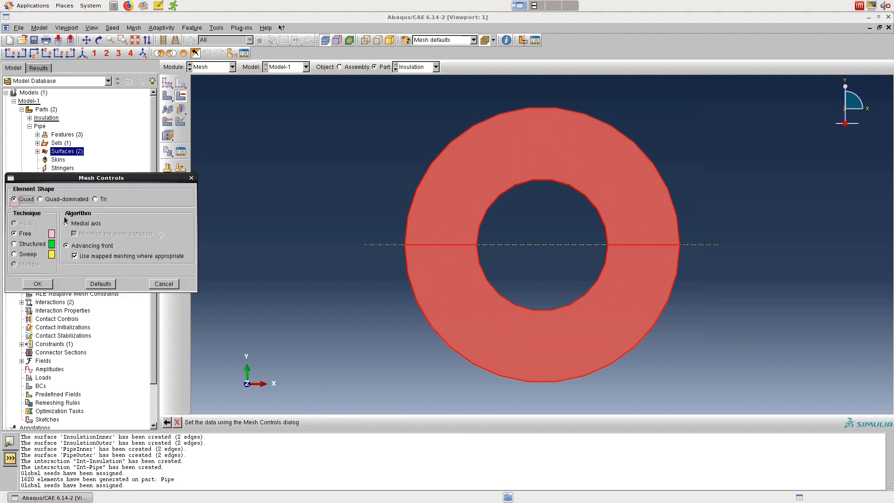
left_click(75, 224)
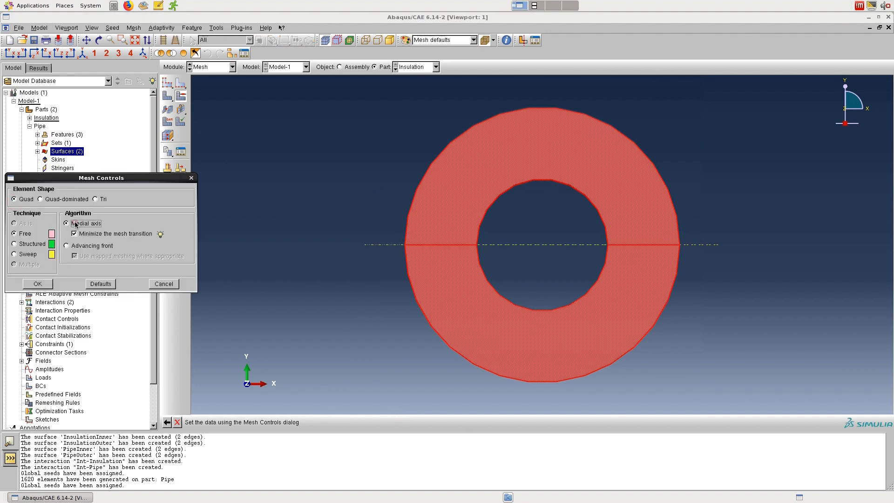
left_click(39, 284)
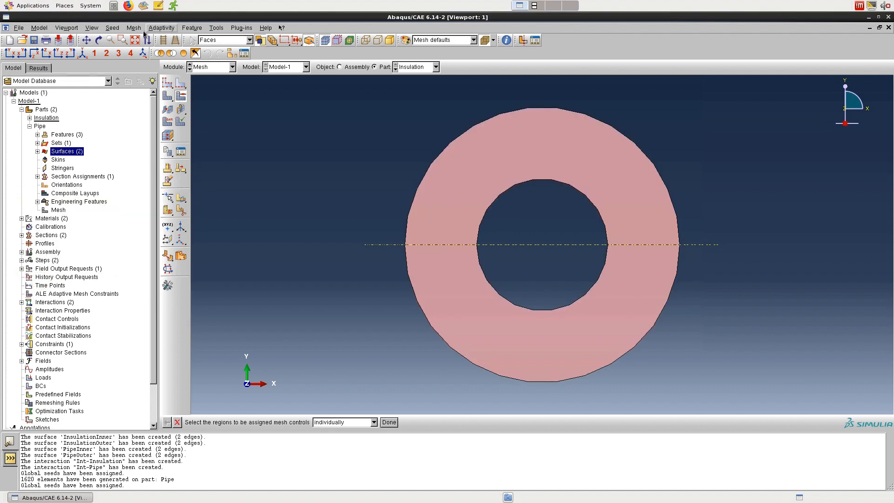
Step: Assign the standard linear Heat Transfer element type to Set-1 of the Insulation part and generate the part's mesh
left_click(134, 28)
left_click(153, 55)
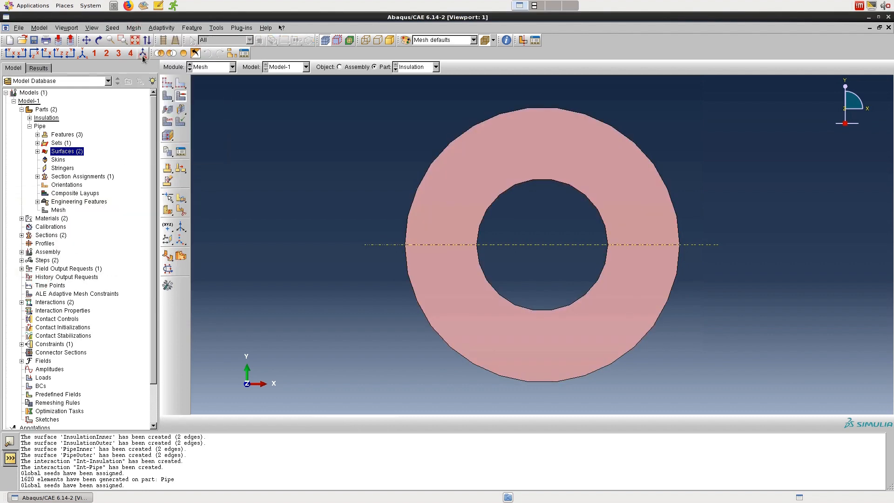
left_click(55, 185)
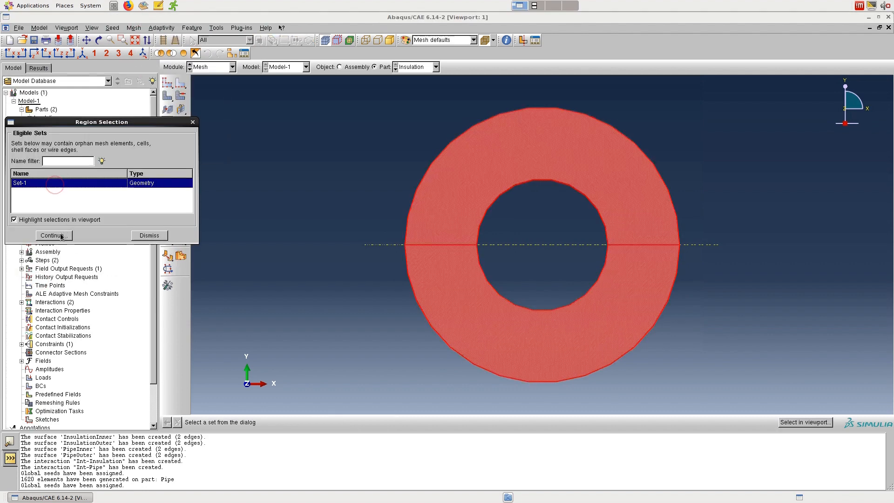
left_click(61, 236)
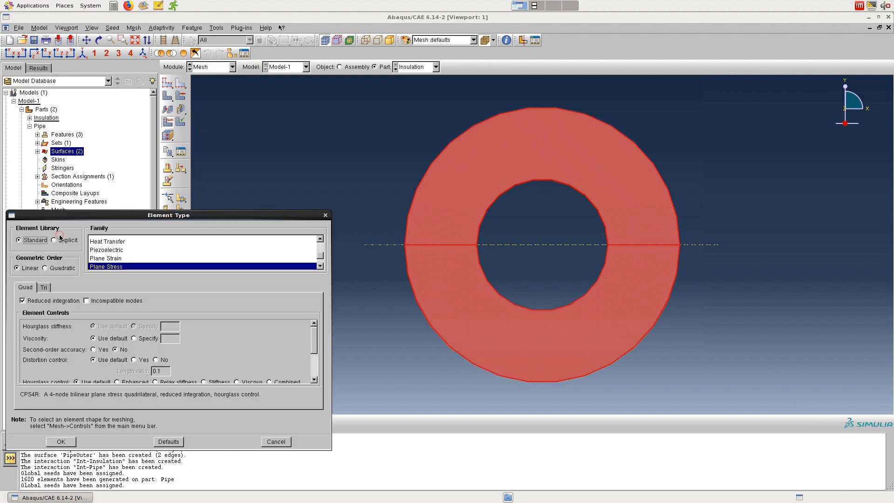
left_click(117, 243)
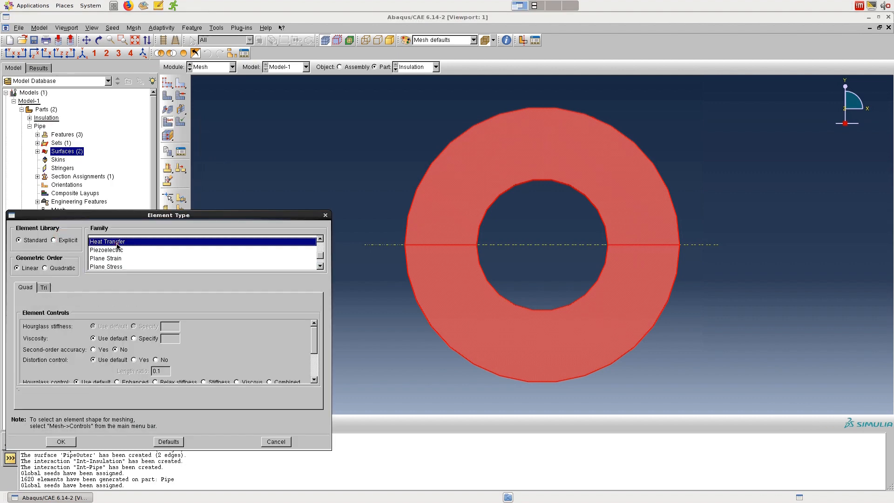
left_click(61, 441)
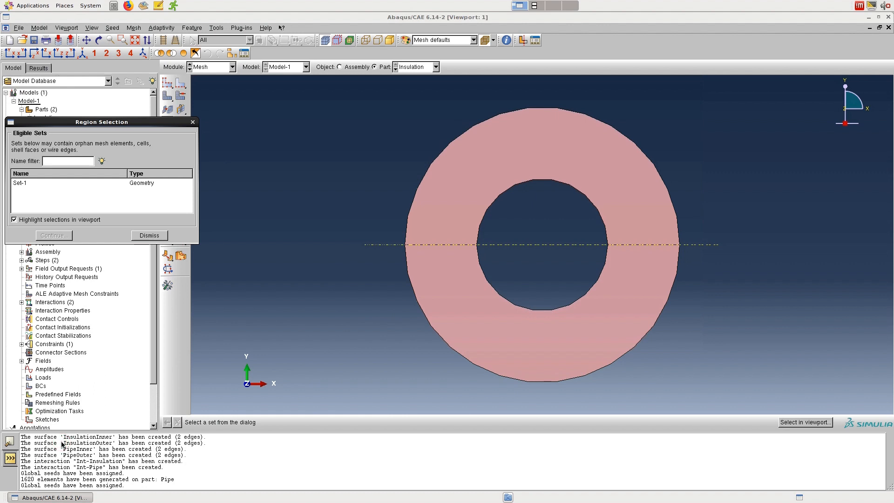
left_click(193, 122)
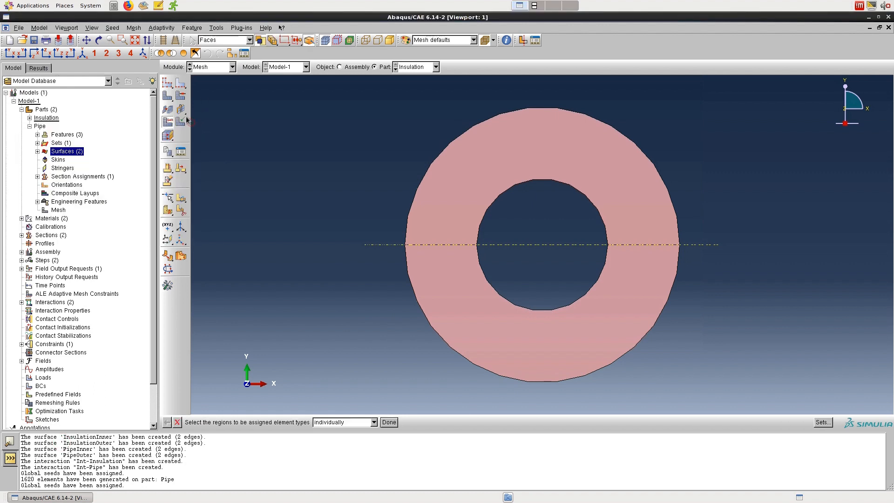
left_click(167, 96)
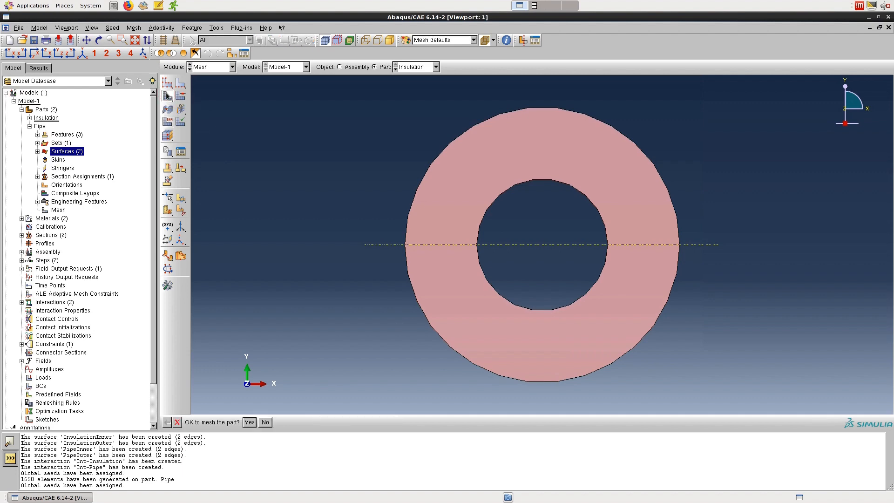
left_click(249, 422)
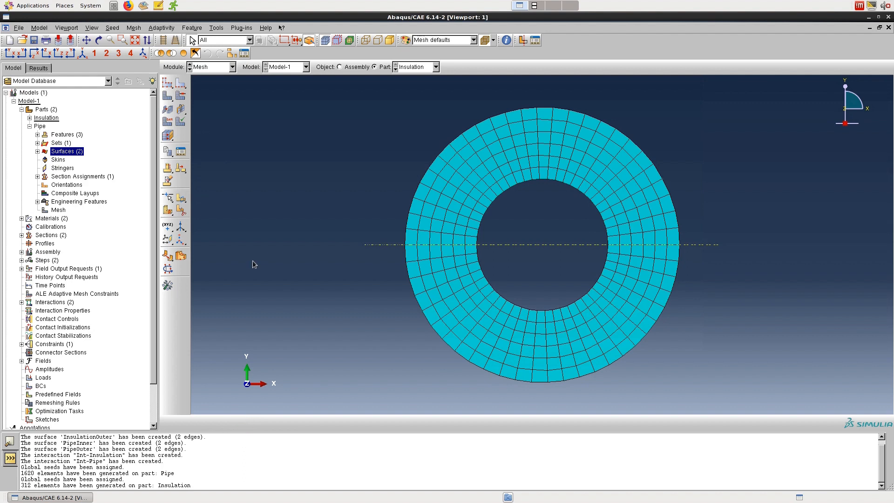
Step: Create a full analysis job named Job-HT for Model-1 with the default job settings
left_click(232, 66)
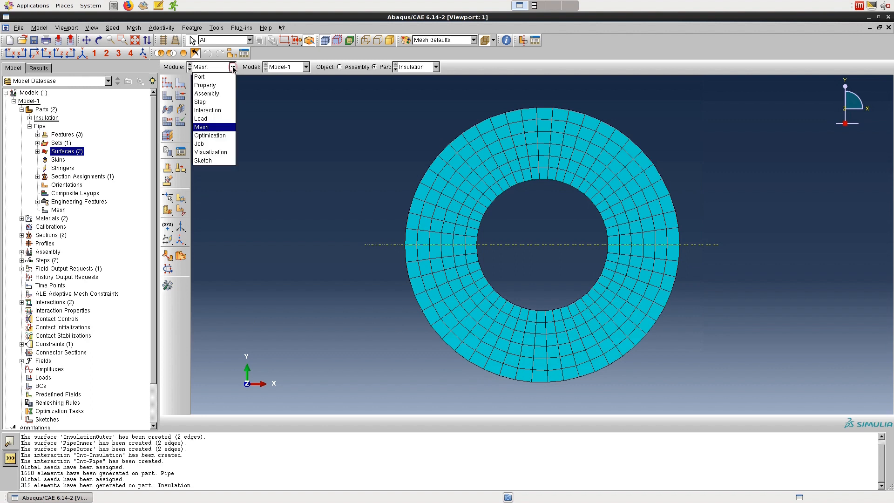
left_click(217, 144)
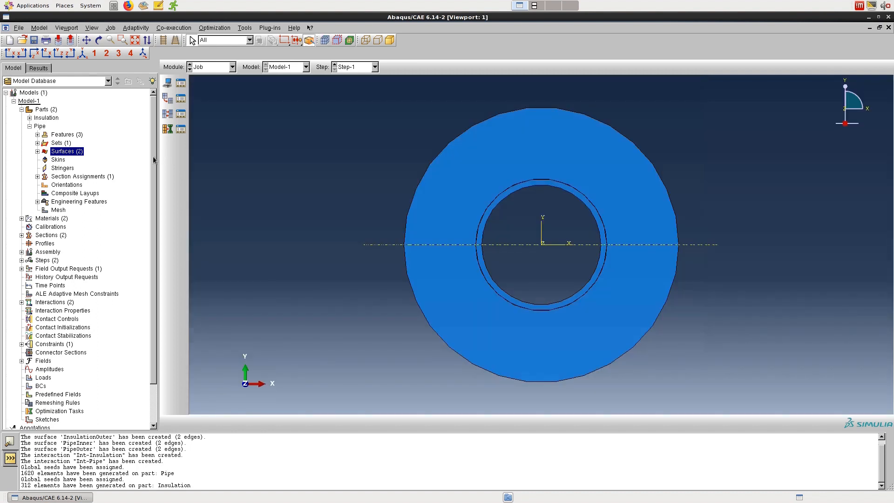
left_click_drag(153, 155, 156, 228)
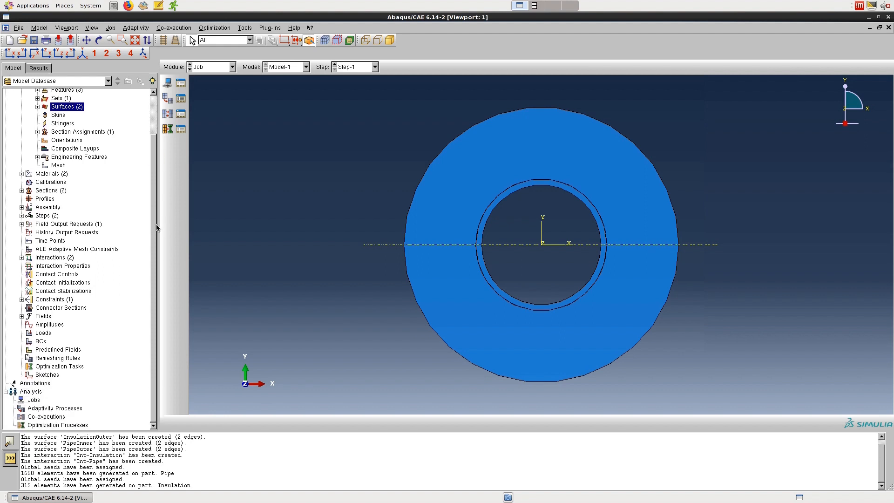
left_click(167, 86)
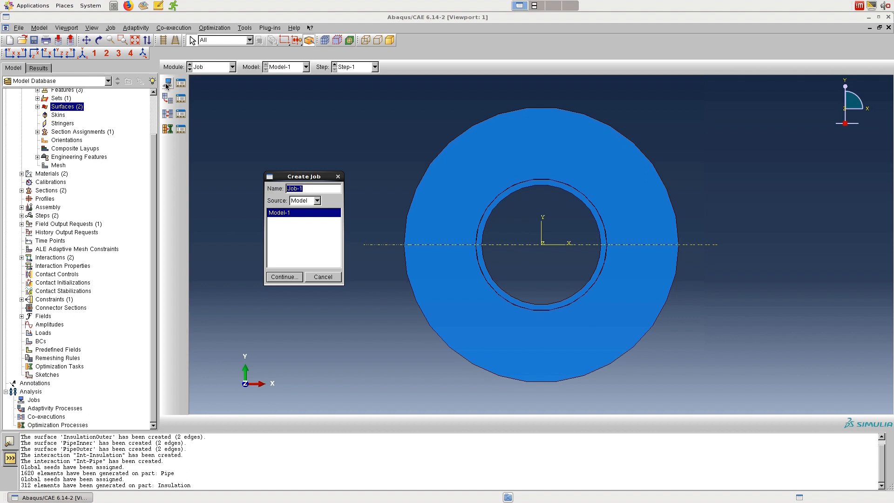
type("Job-HT")
left_click(283, 277)
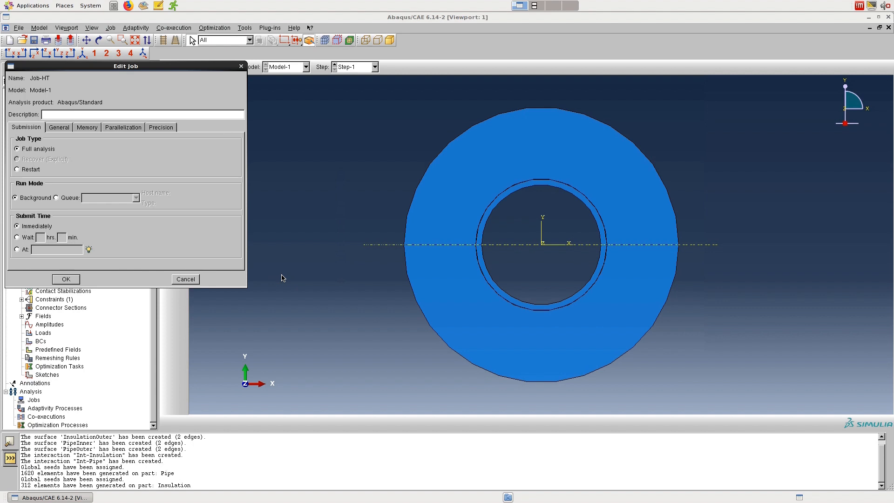
left_click(68, 279)
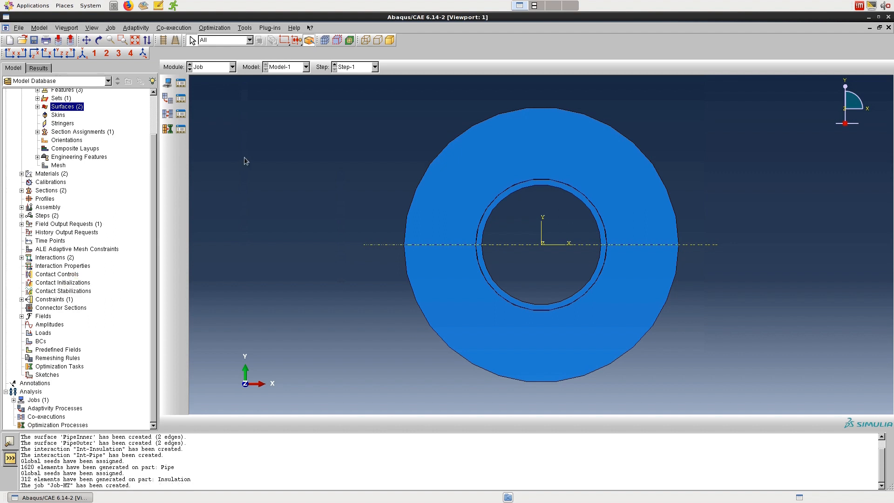
Step: Submit Job-HT for analysis, continuing without history output requests in Step-1
left_click(181, 84)
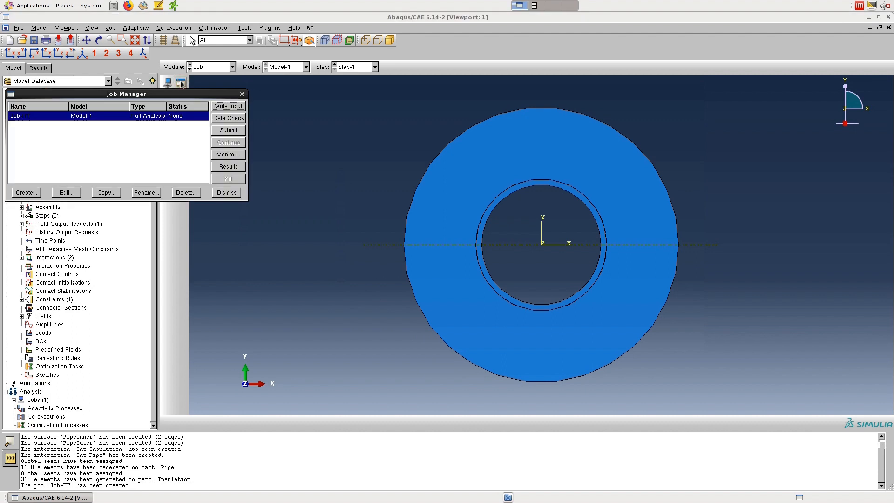
left_click(241, 132)
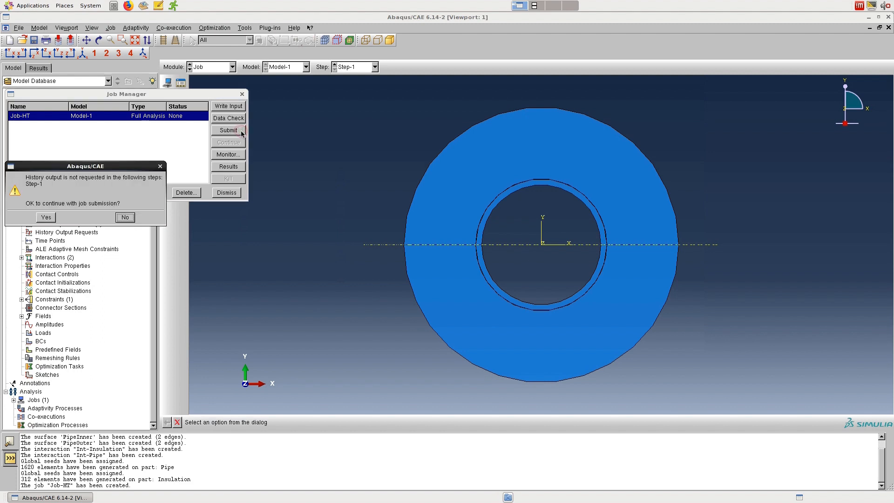
left_click(46, 217)
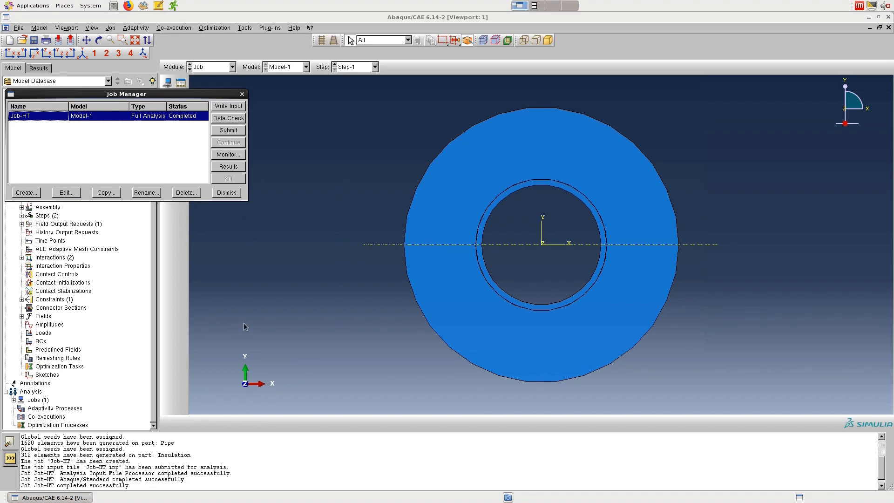
Step: Open the results of Job-HT and display the nodal temperature NT11 as a contour plot
left_click(228, 166)
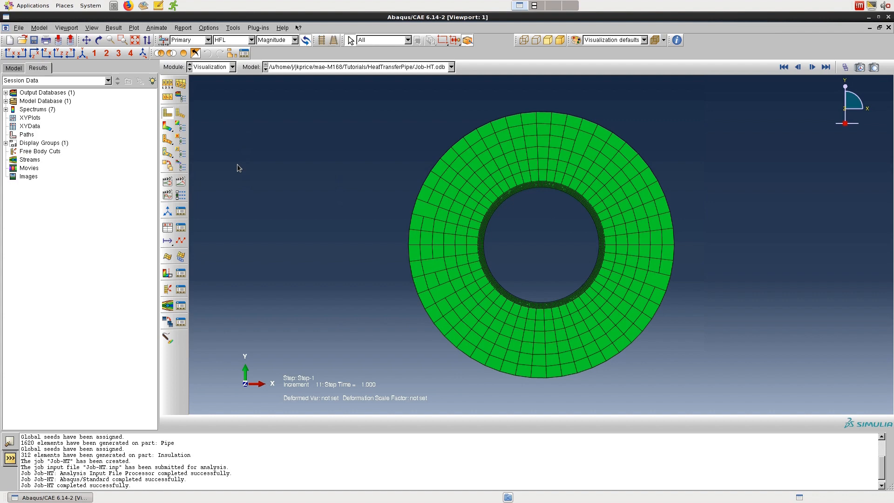
left_click(167, 126)
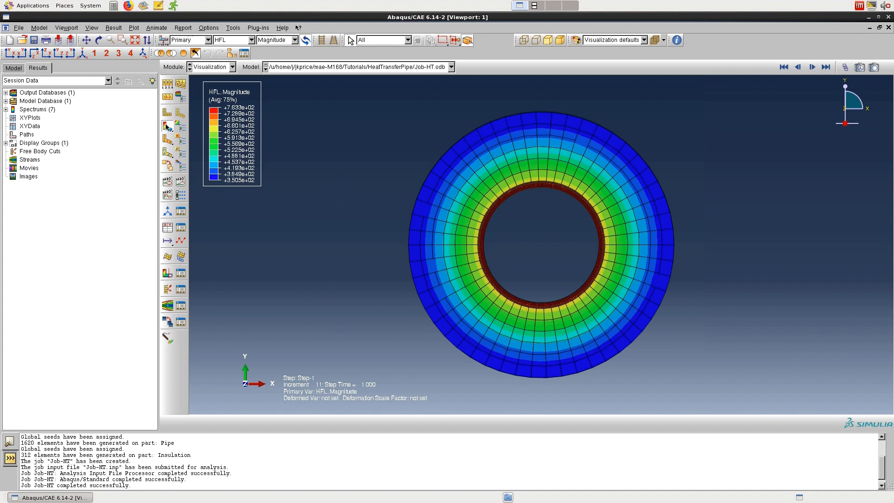
left_click(226, 40)
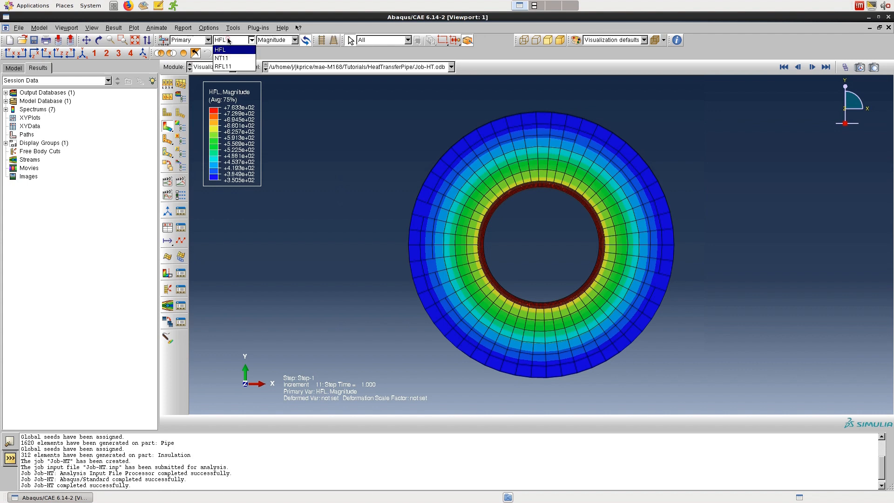
left_click(247, 59)
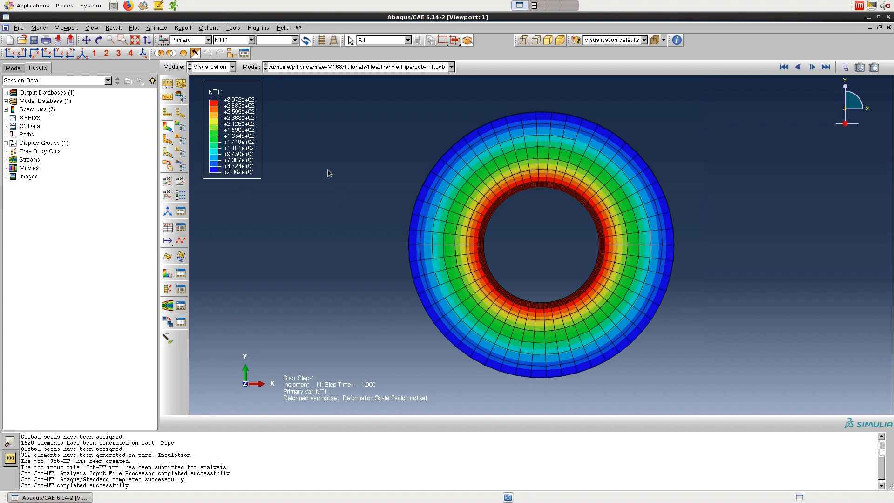
Step: Probe the NT11 value at a node within the insulation ring, then end the query
left_click(677, 41)
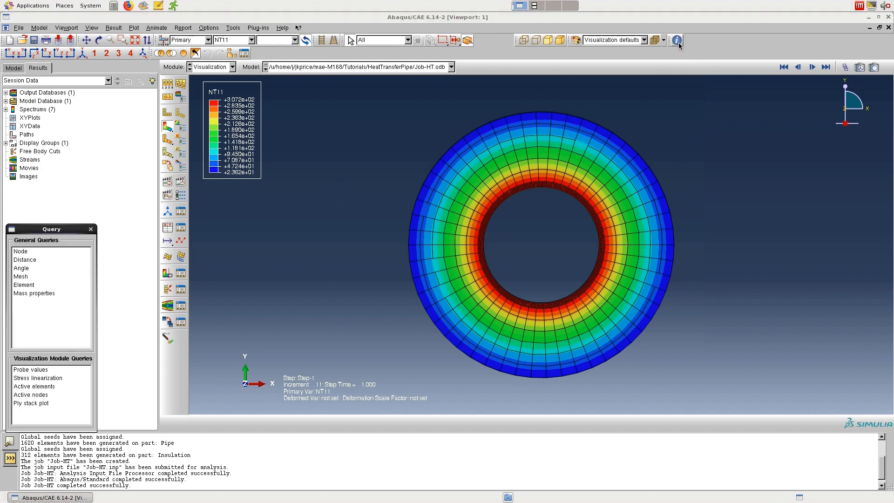
left_click(40, 370)
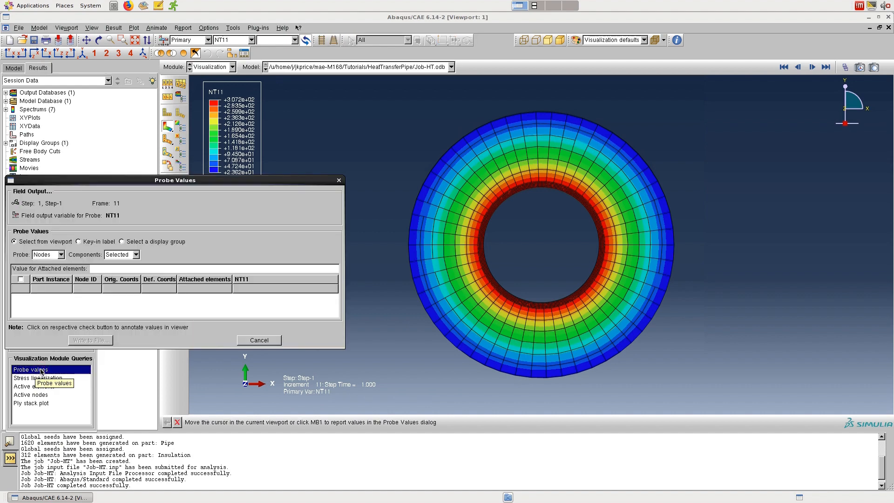
mouse_move(465, 208)
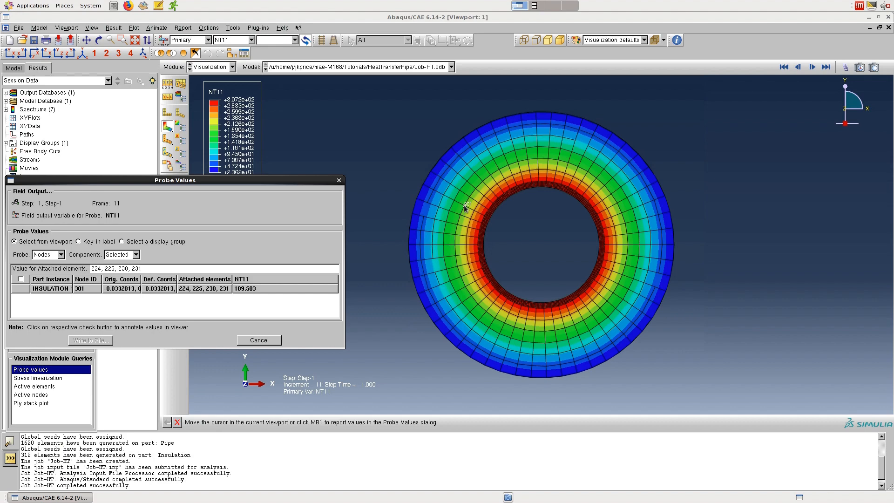
left_click(339, 181)
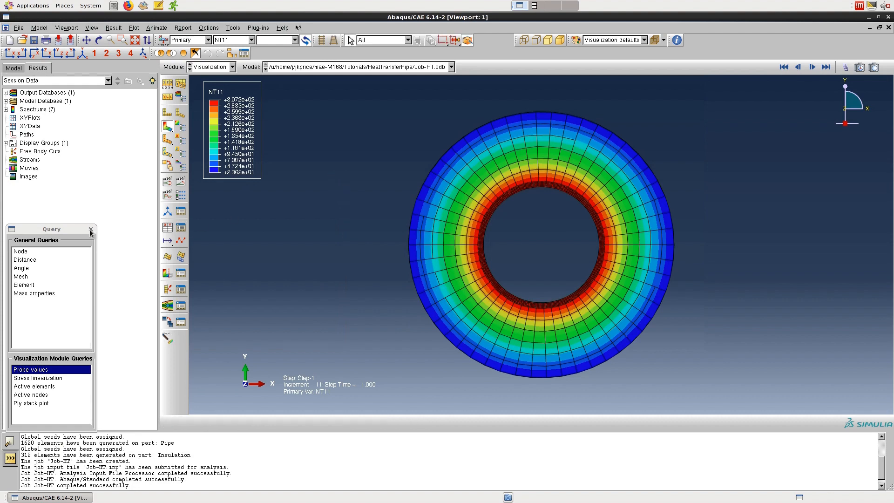
left_click(91, 229)
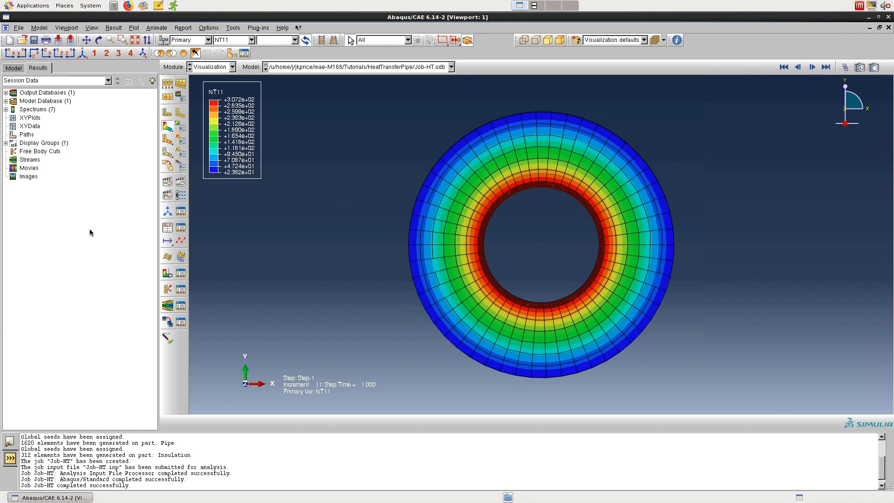
Step: Create a node list path running radially from the pipe's inner edge, node 3 of PIPE-1, to the insulation's outer edge, node 4 of INSULATION-1
left_click(241, 29)
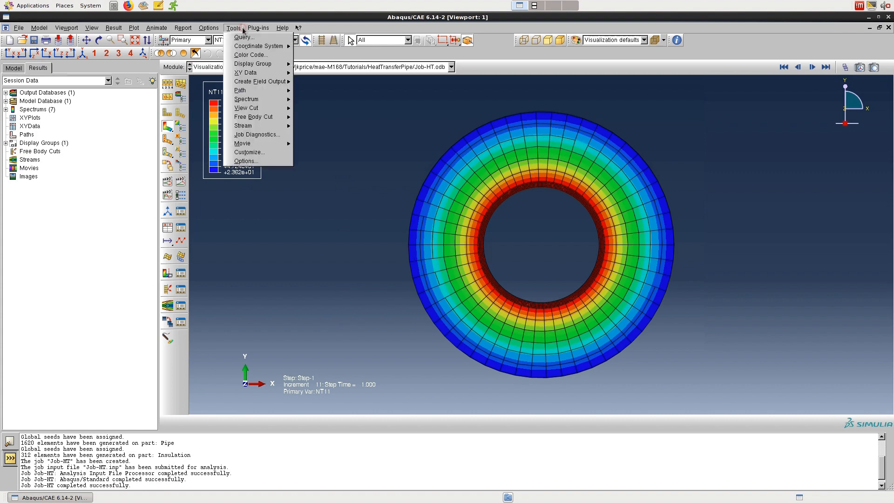
mouse_move(274, 94)
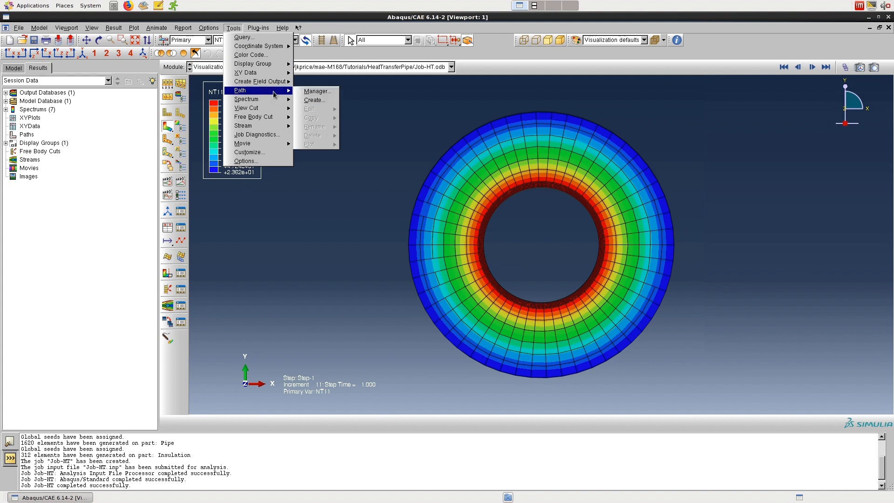
left_click(313, 101)
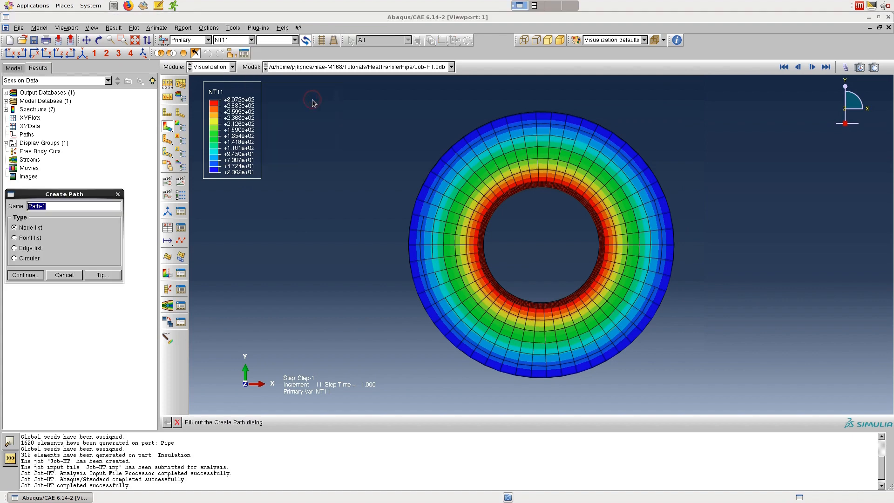
left_click(31, 277)
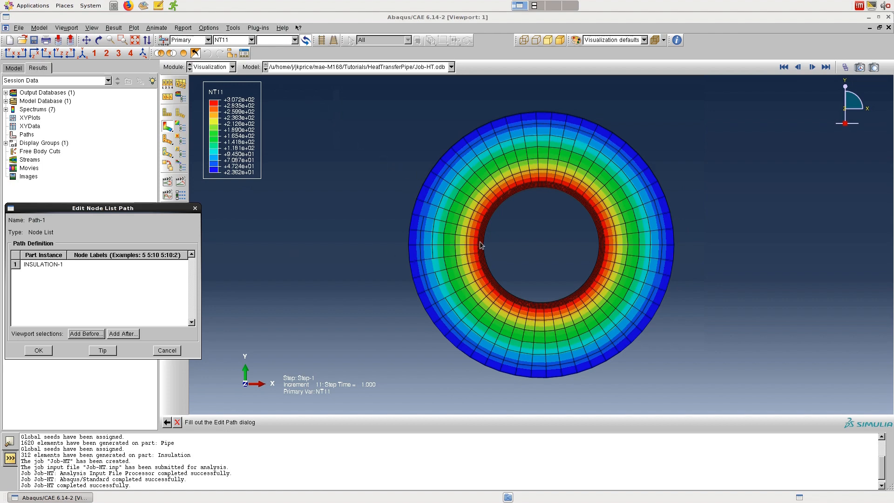
scroll(481, 245, "up", 3)
scroll(481, 244, "up", 4)
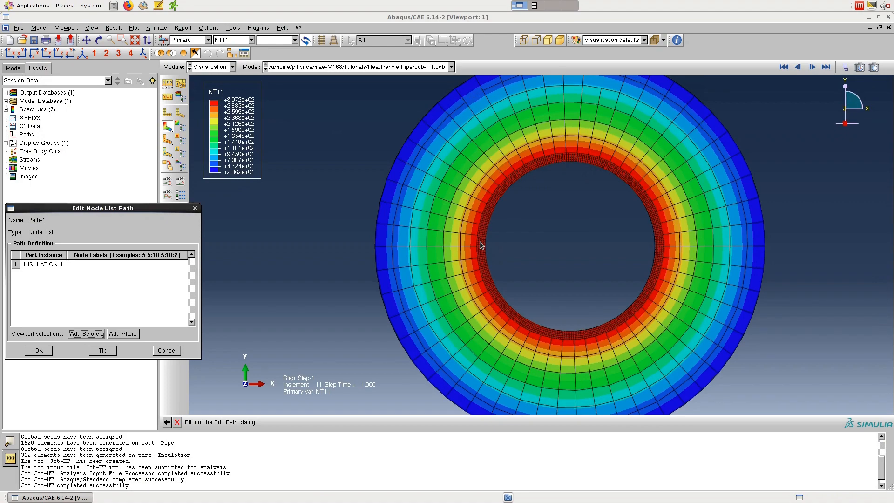
scroll(481, 245, "up", 3)
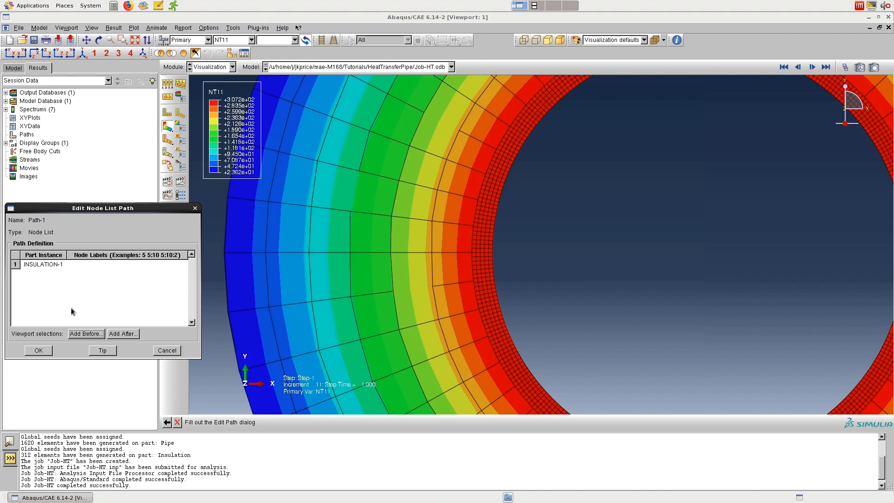
left_click(76, 333)
left_click(492, 255)
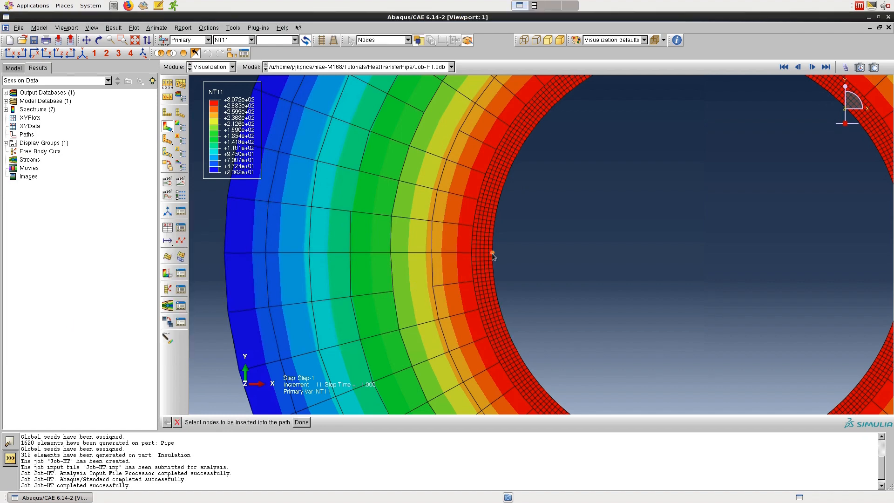
left_click(492, 254)
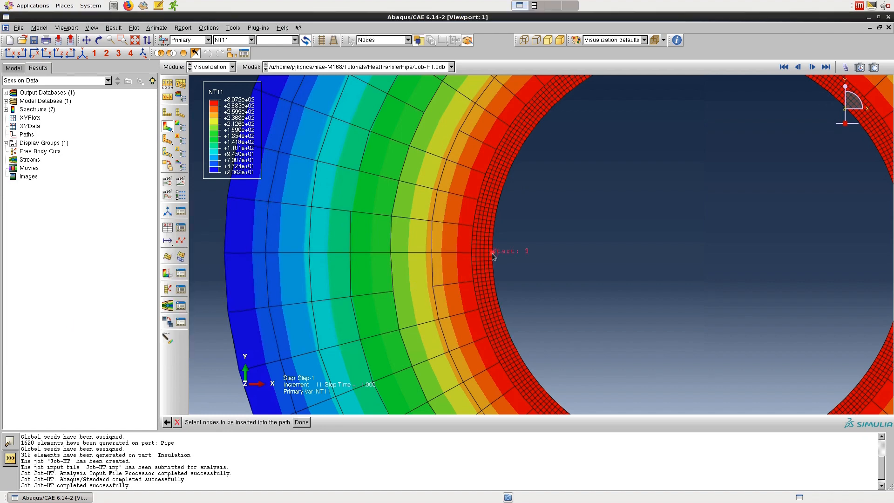
left_click(225, 254)
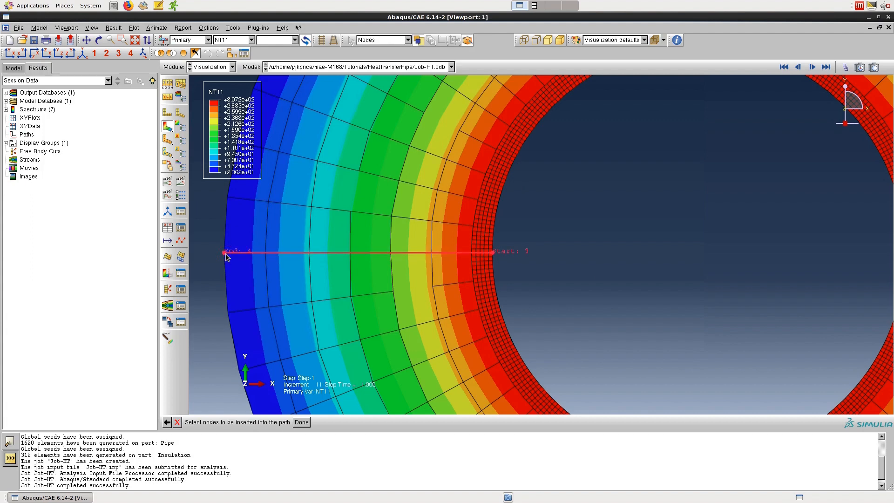
left_click(301, 422)
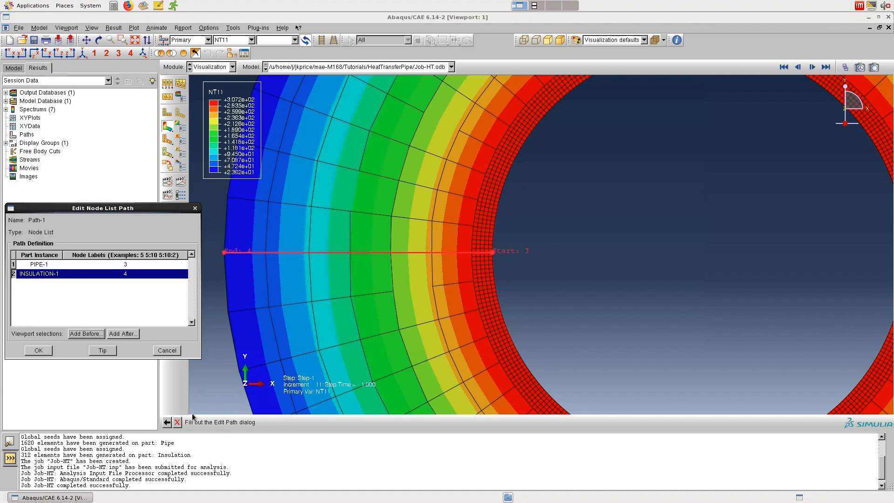
left_click(43, 354)
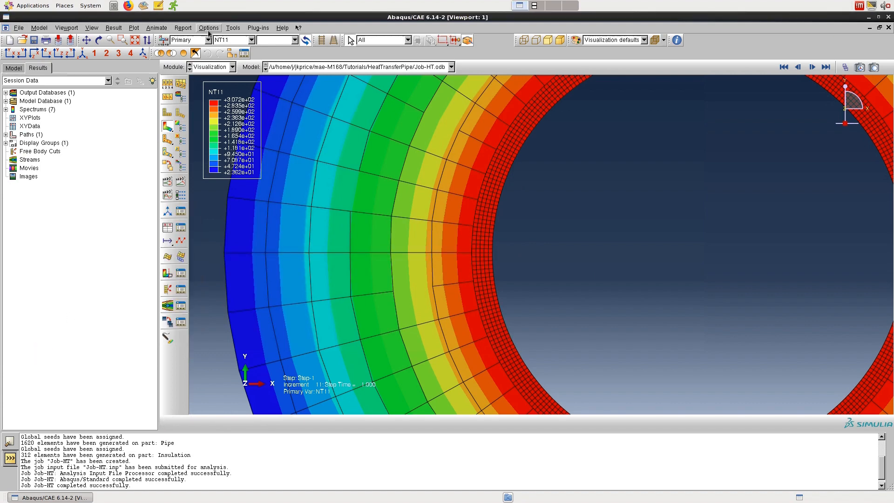
Step: Create XY data from Path-1 and plot NT11 against true distance using the path points
left_click(227, 28)
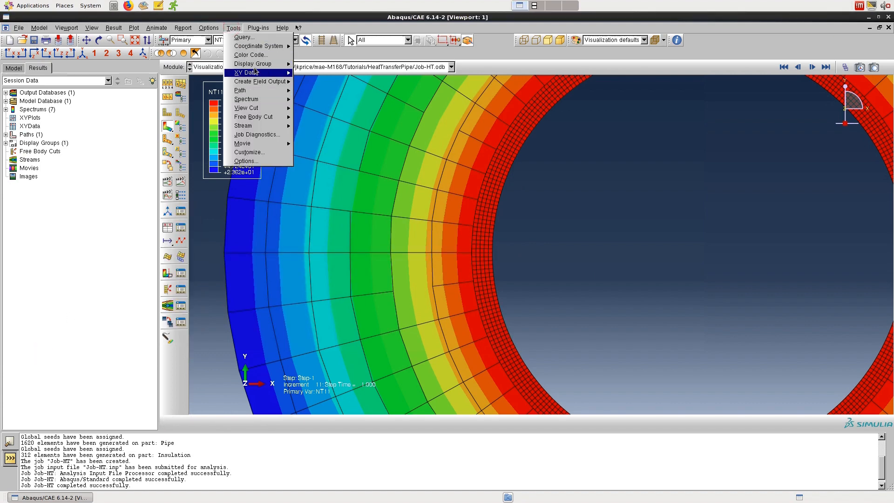
mouse_move(256, 75)
left_click(324, 81)
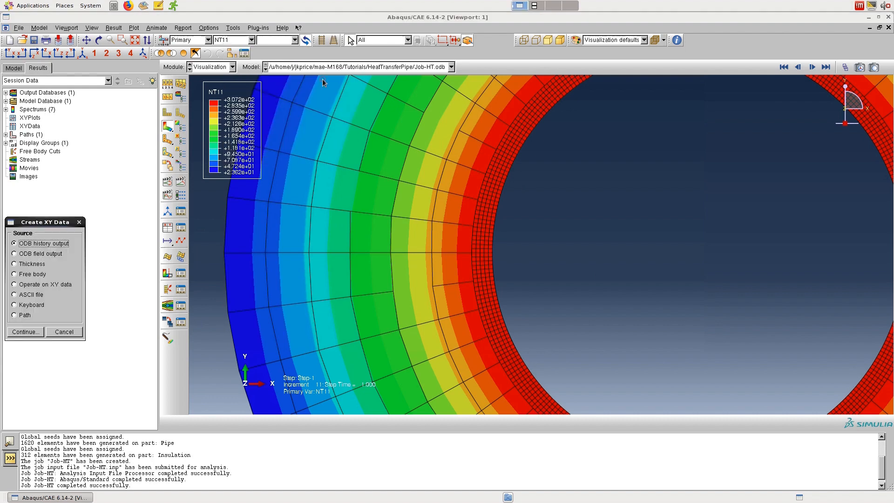
left_click(24, 315)
left_click(26, 332)
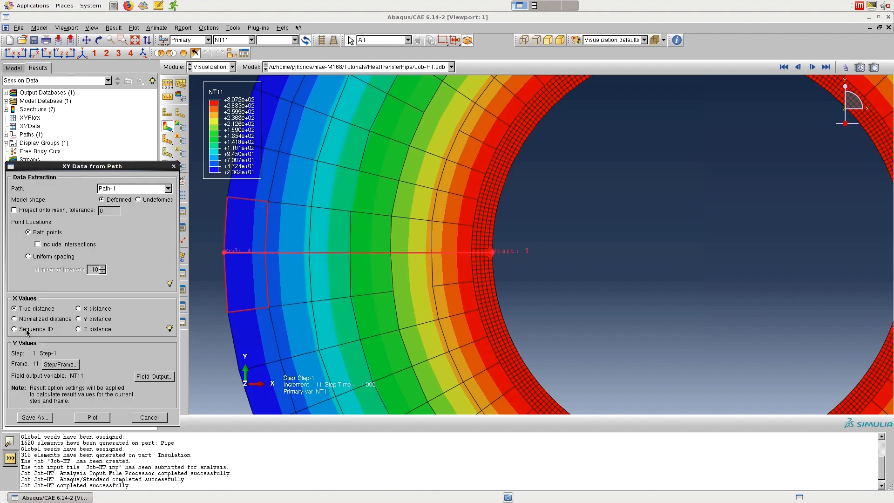
left_click(93, 417)
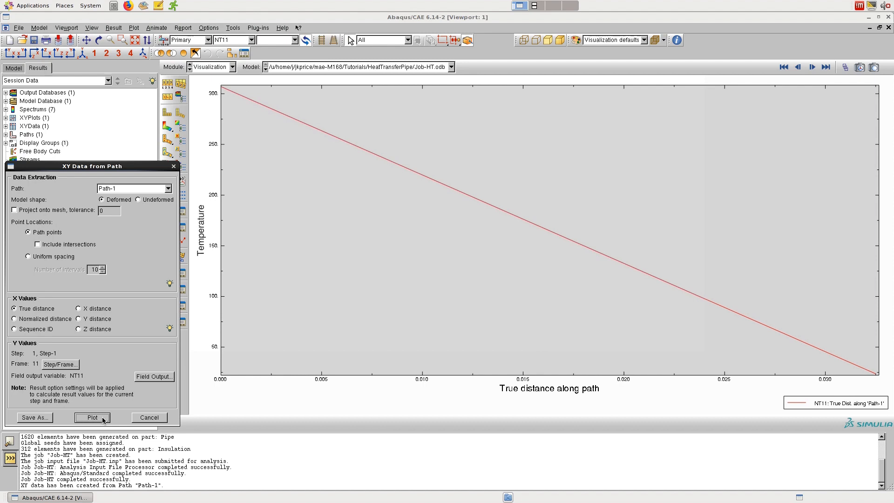
Step: Replot NT11 along Path-1 with intersections included, then return to the temperature contour plot
left_click(74, 245)
left_click(98, 421)
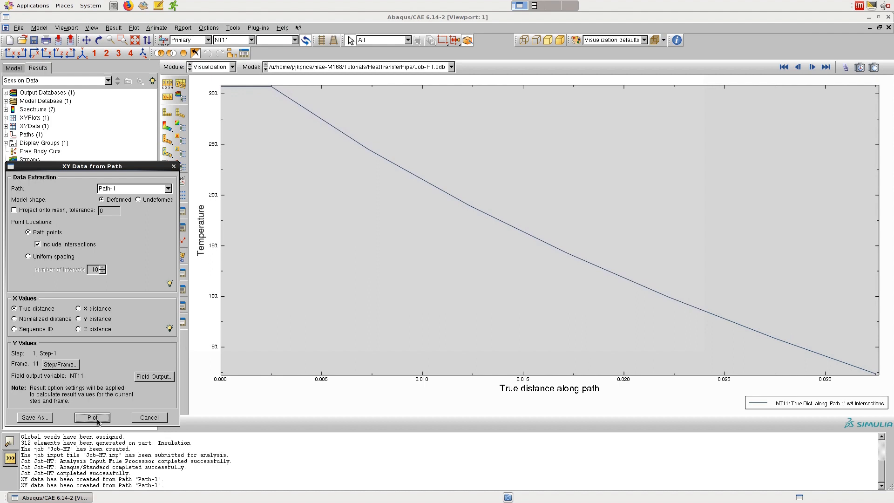
left_click(173, 166)
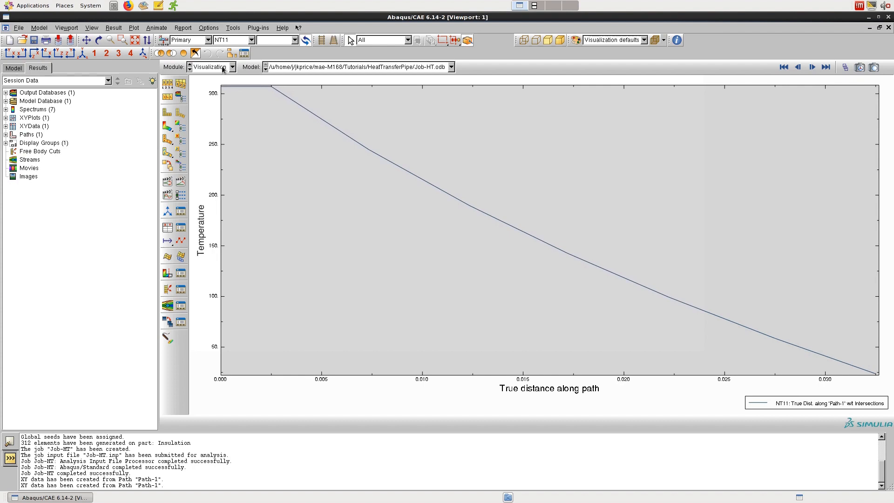
left_click(168, 128)
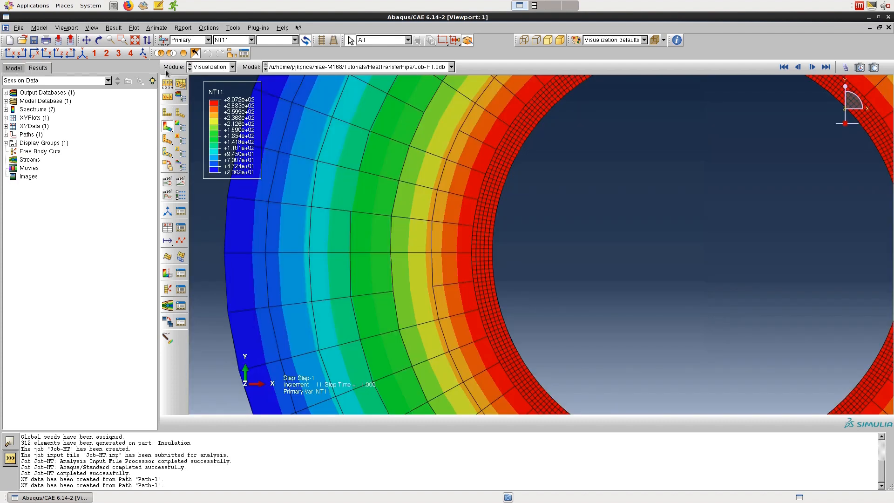
Step: Play the scale-factor animation of the NT11 contours on the full pipe section, then stop it
left_click(133, 42)
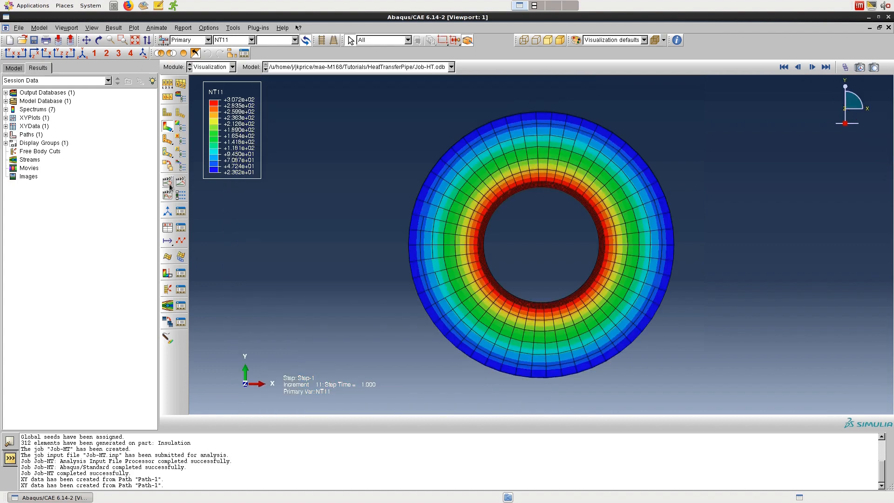
left_click(170, 186)
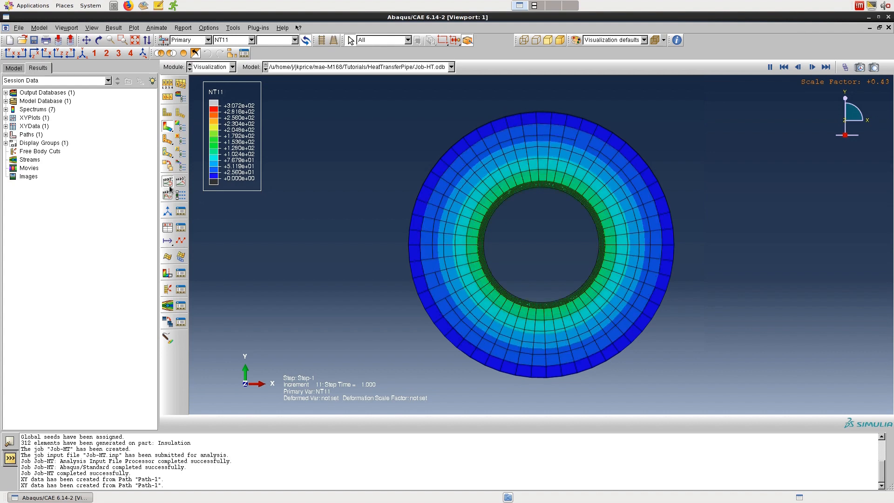
left_click(168, 184)
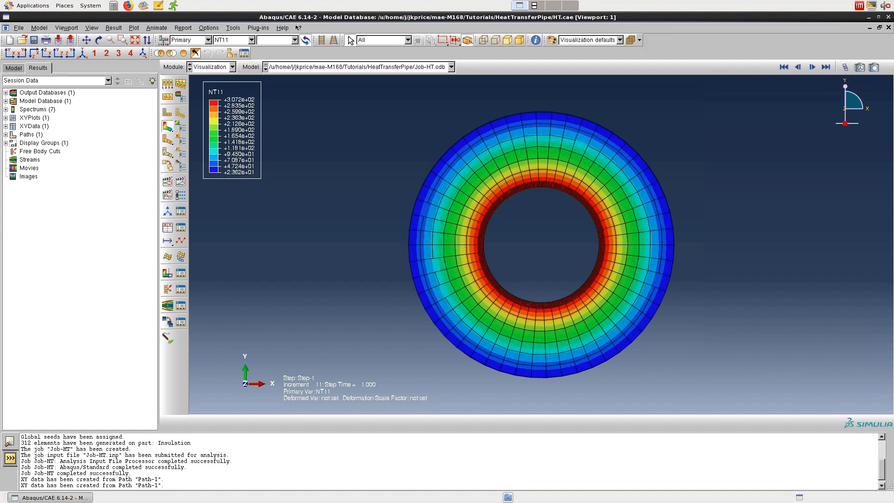
Step: Plot the saved XY data _temp_2, the NT11 temperature along Path-1 with intersections
left_click(233, 28)
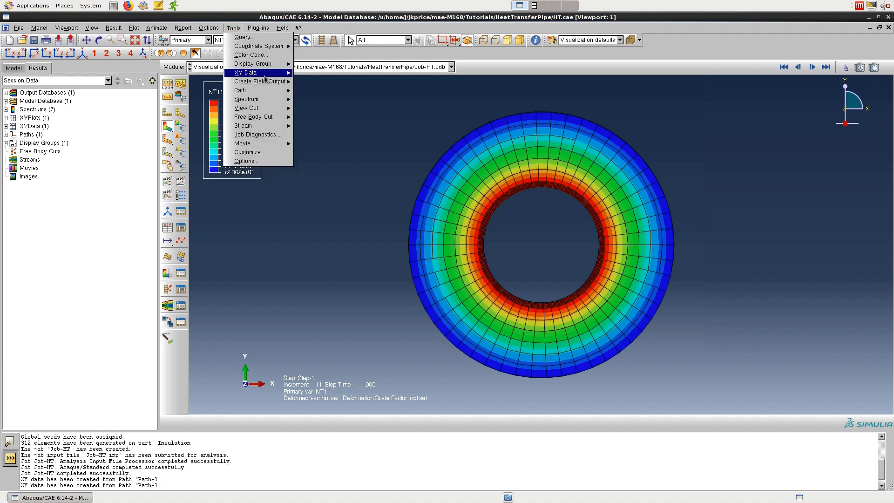
mouse_move(284, 75)
mouse_move(321, 126)
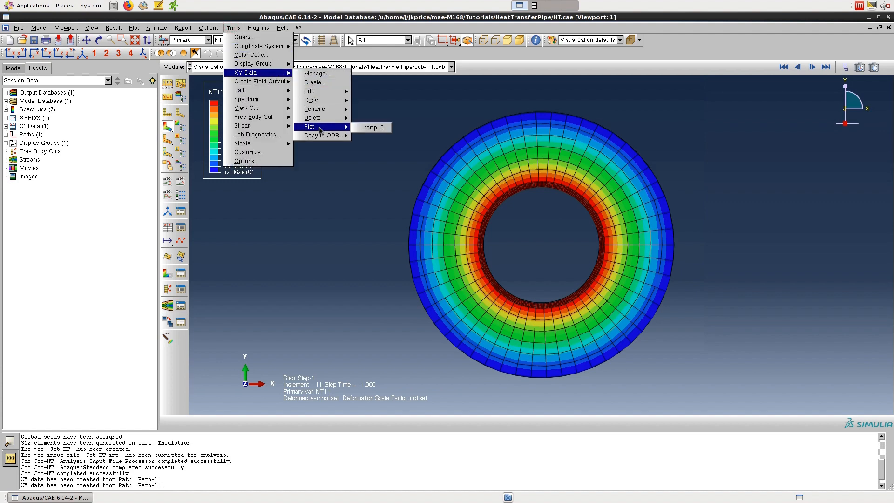
left_click(363, 130)
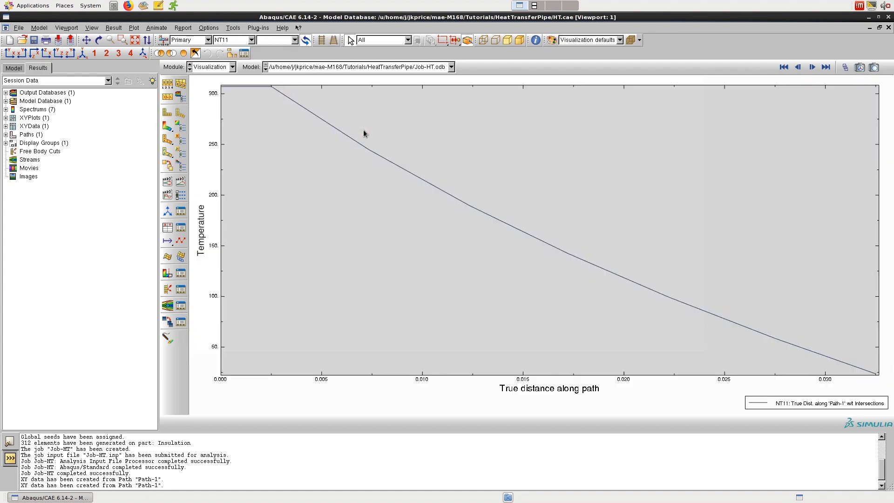
Step: Review the X axis options for scale, tick marks, title and axes, then close the axis settings unchanged
left_click(168, 241)
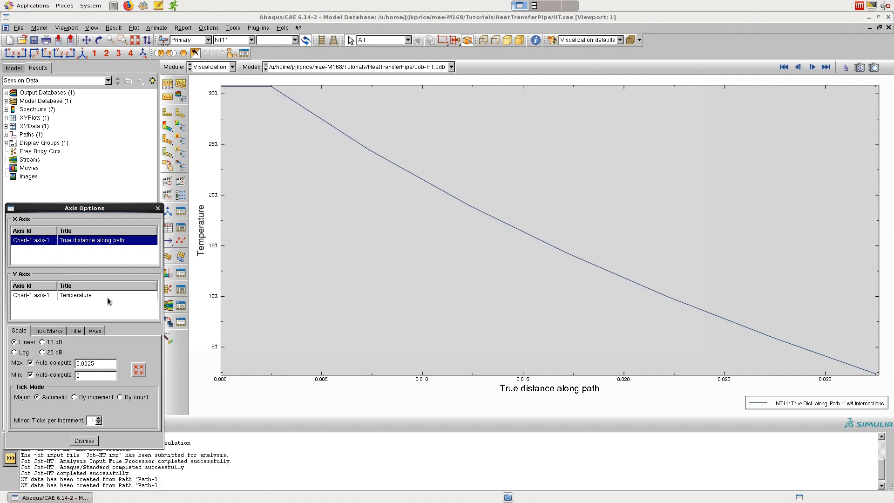
left_click(47, 331)
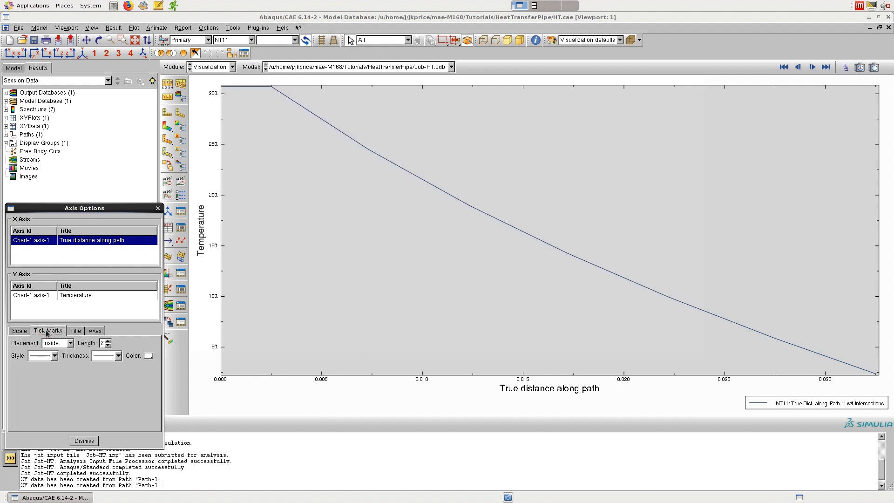
left_click(77, 335)
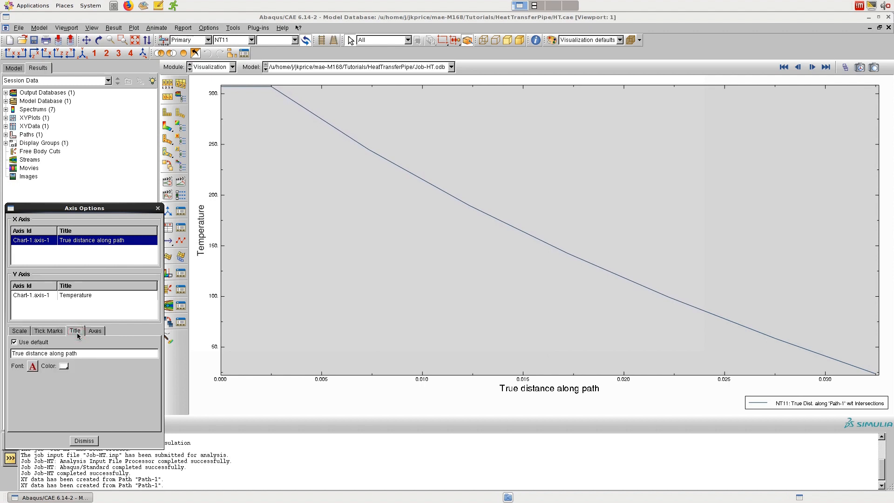
left_click(94, 331)
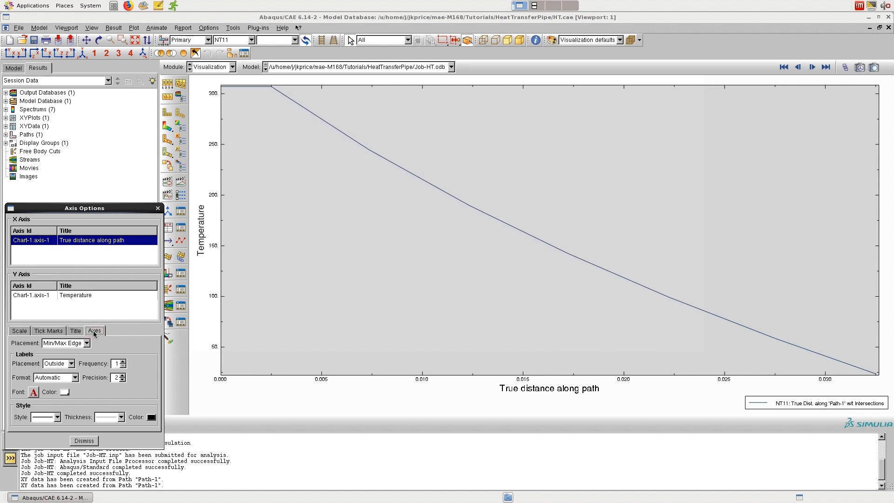
left_click(94, 295)
left_click(158, 209)
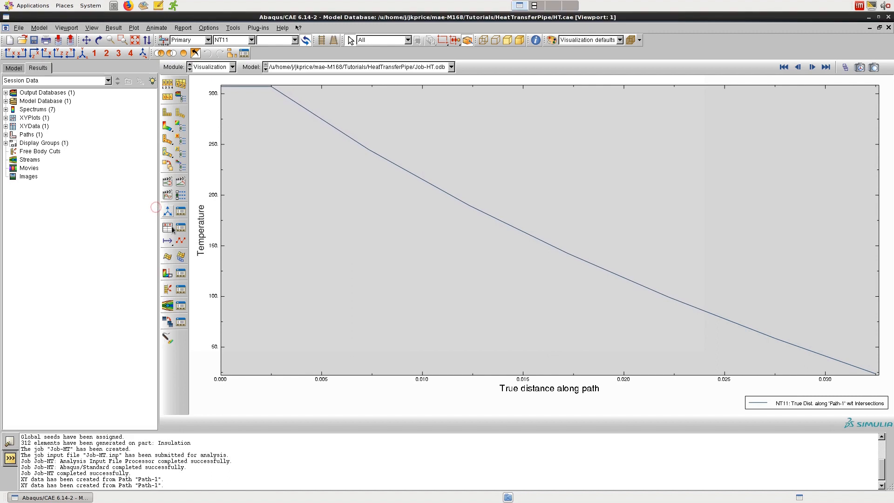
Step: Give the _temp_2 temperature curve a thicker line and close the curve options
left_click(180, 241)
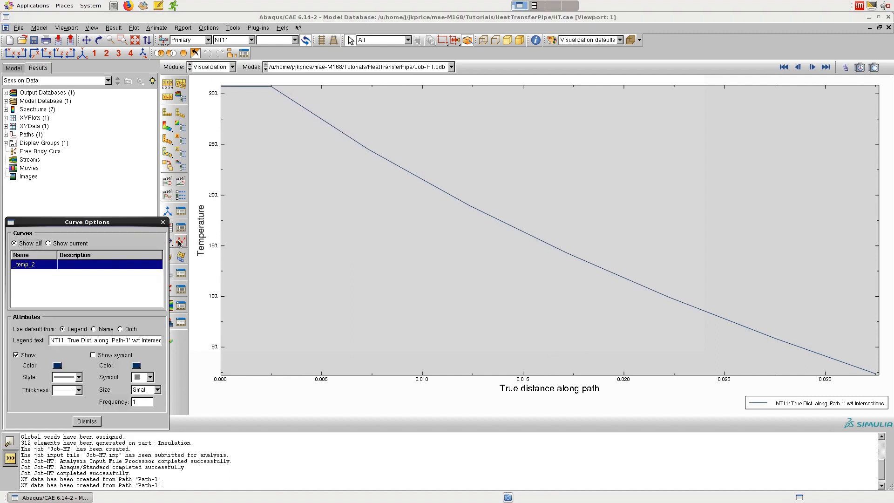
left_click(66, 390)
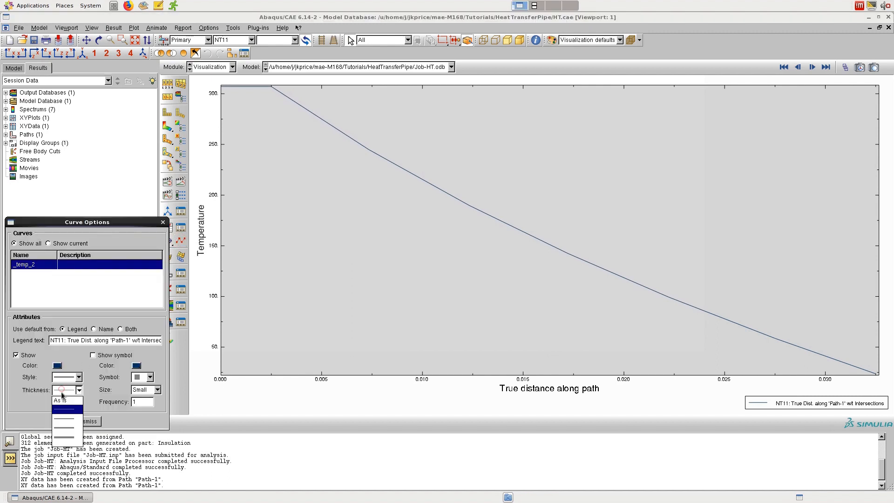
left_click(68, 425)
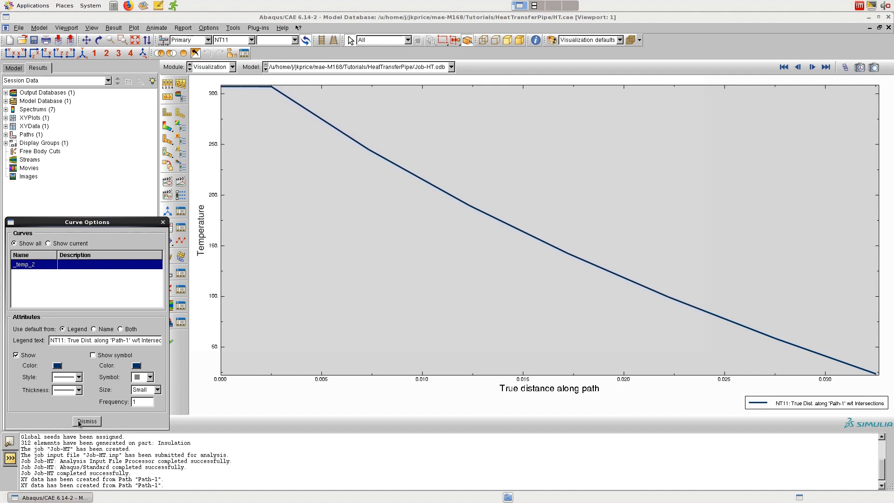
left_click(79, 422)
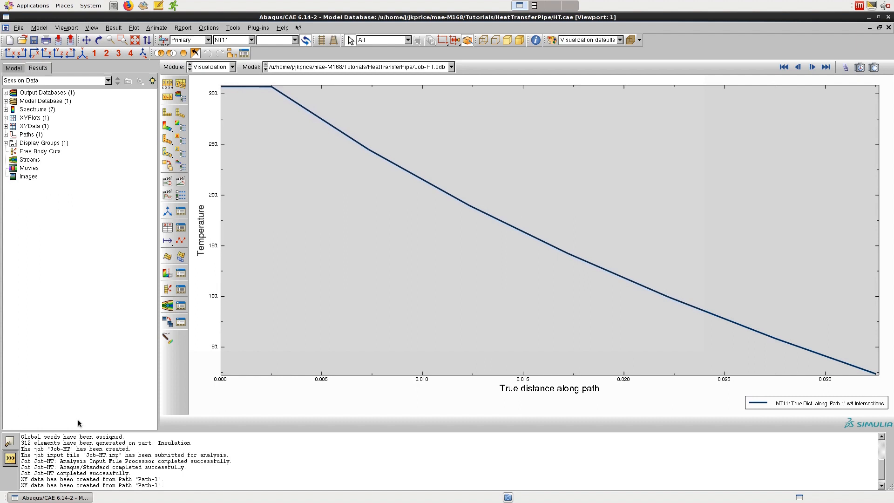
Step: Probe the temperature curve's XY values at true distances 0.0325, 0.0025 and 0 along the path
left_click(535, 40)
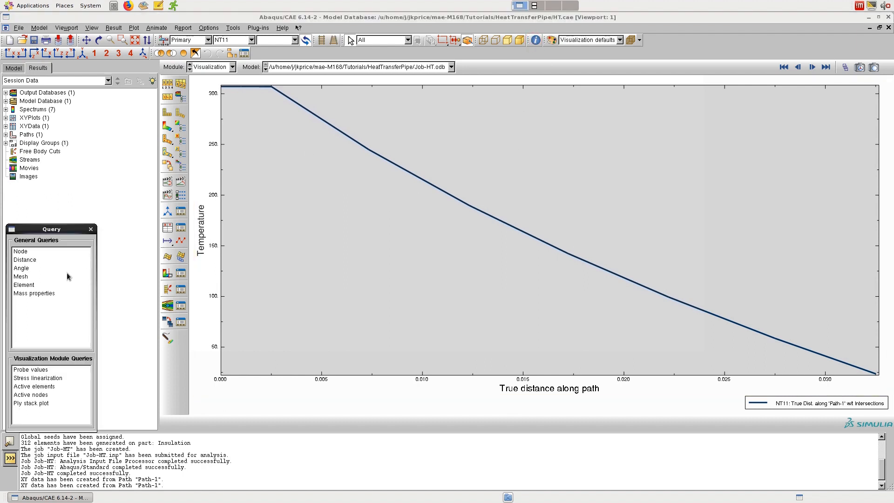
left_click(29, 370)
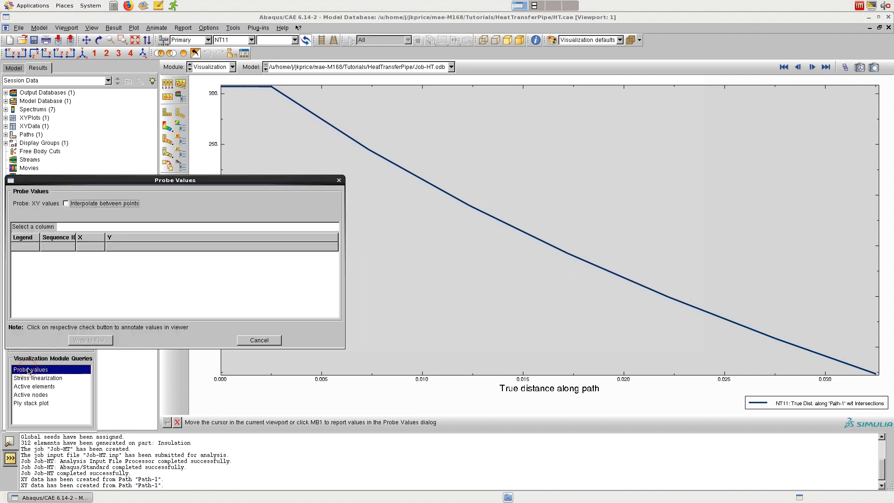
left_click(875, 374)
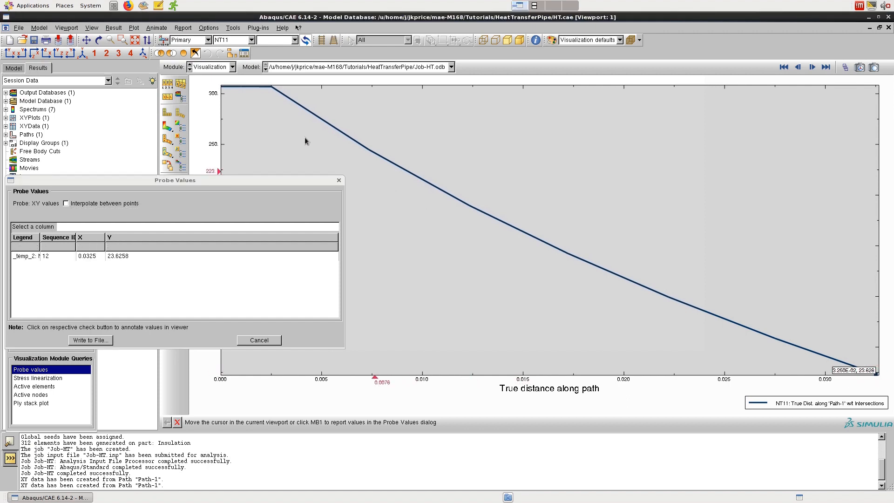
left_click(271, 87)
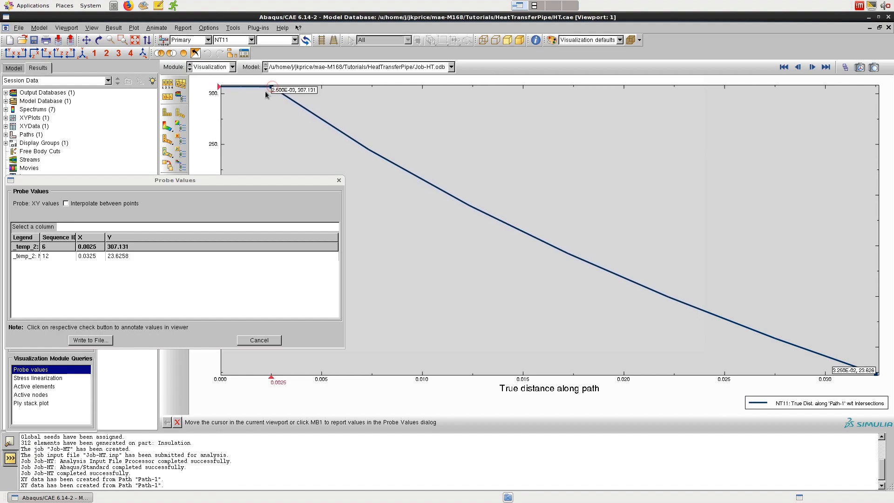
left_click(222, 88)
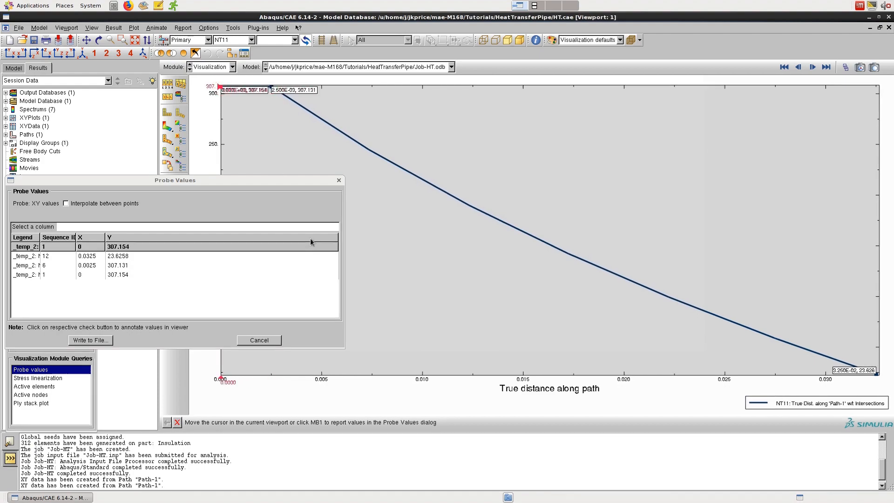